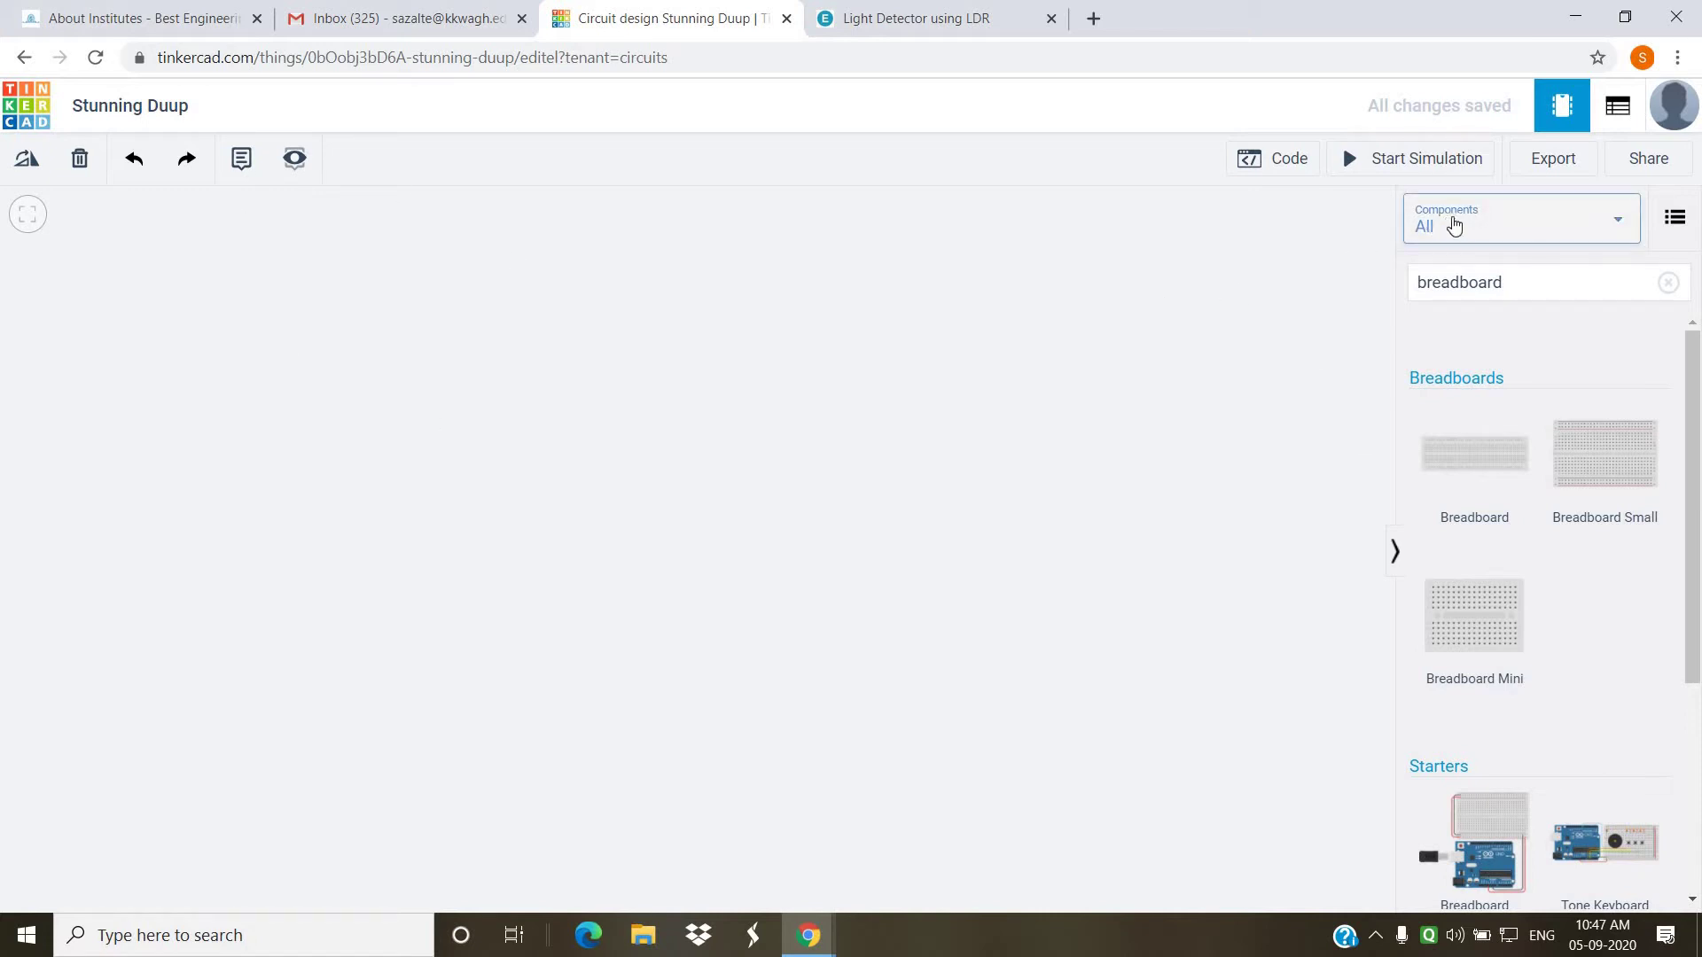
- Find the breadboards among all components and place a Breadboard Small on the empty workplane
click(1552, 233)
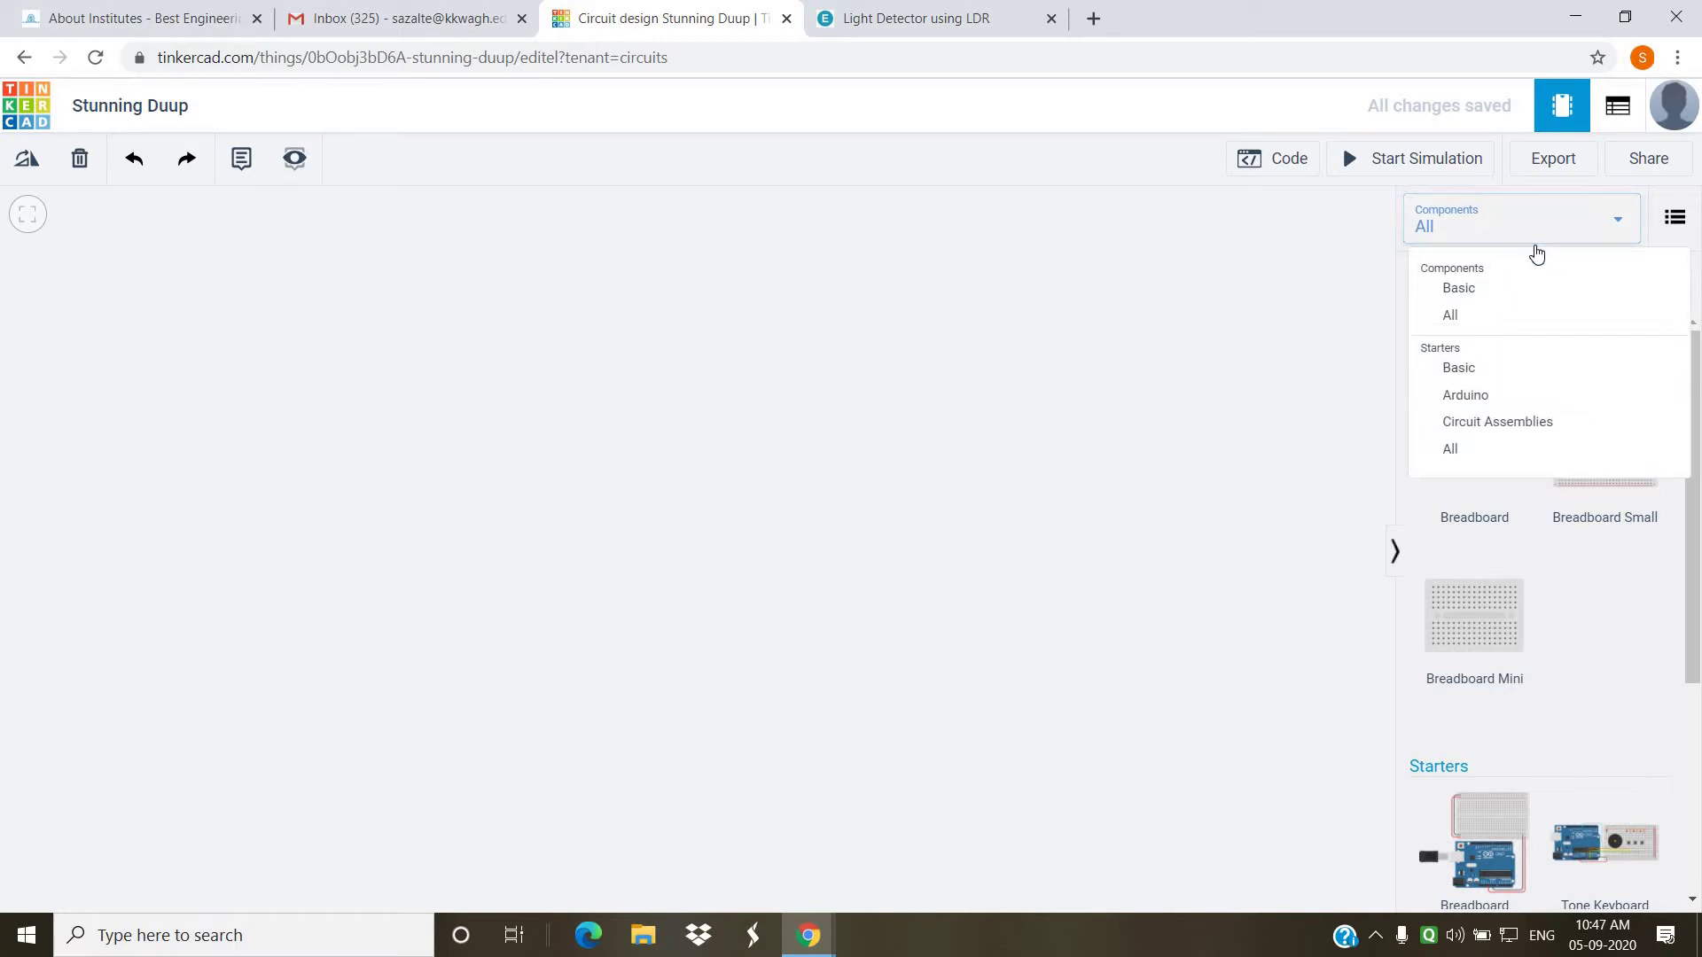
click(1479, 317)
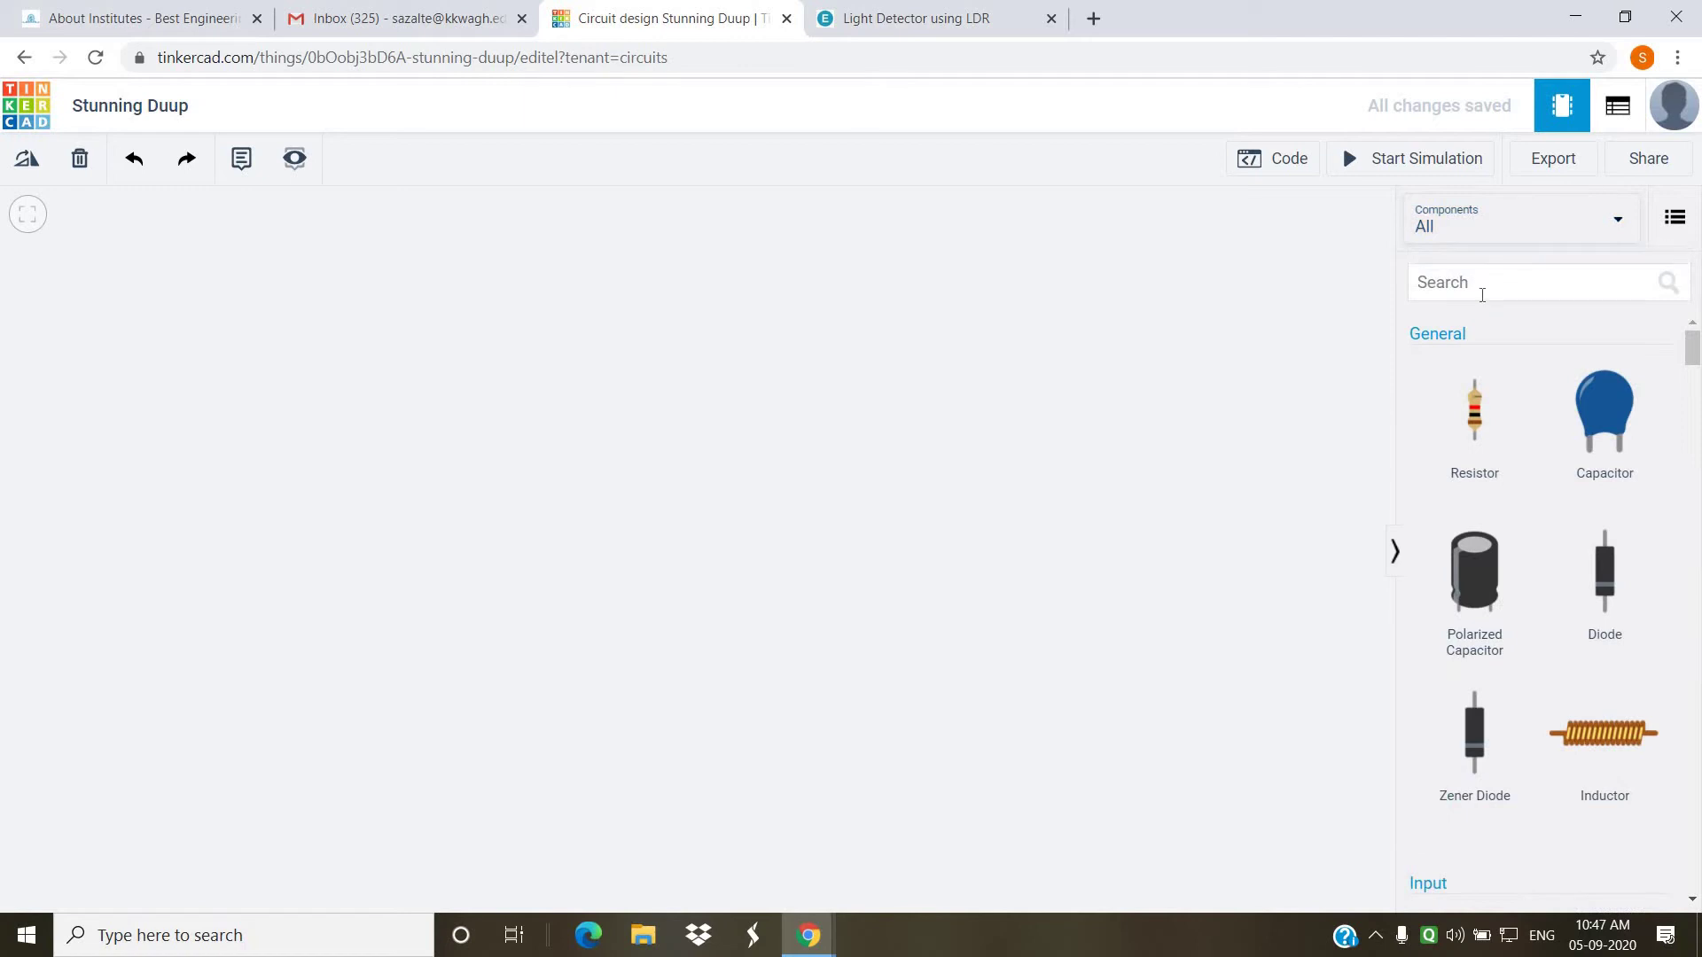
click(1481, 293)
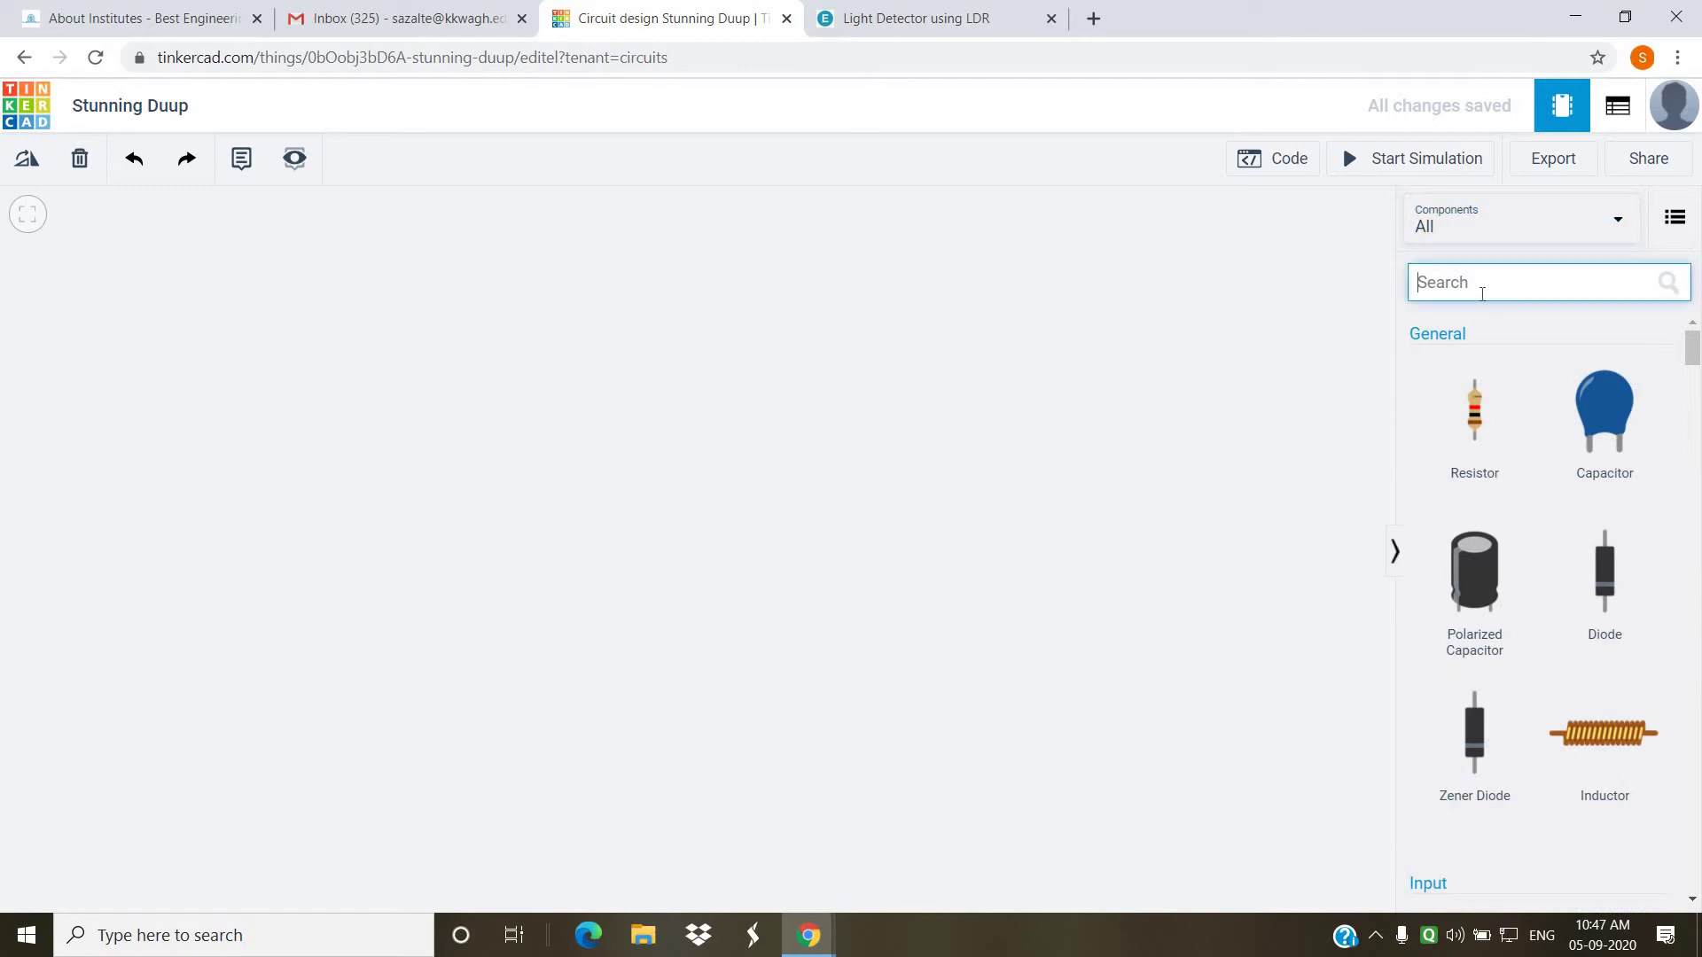
text(bre)
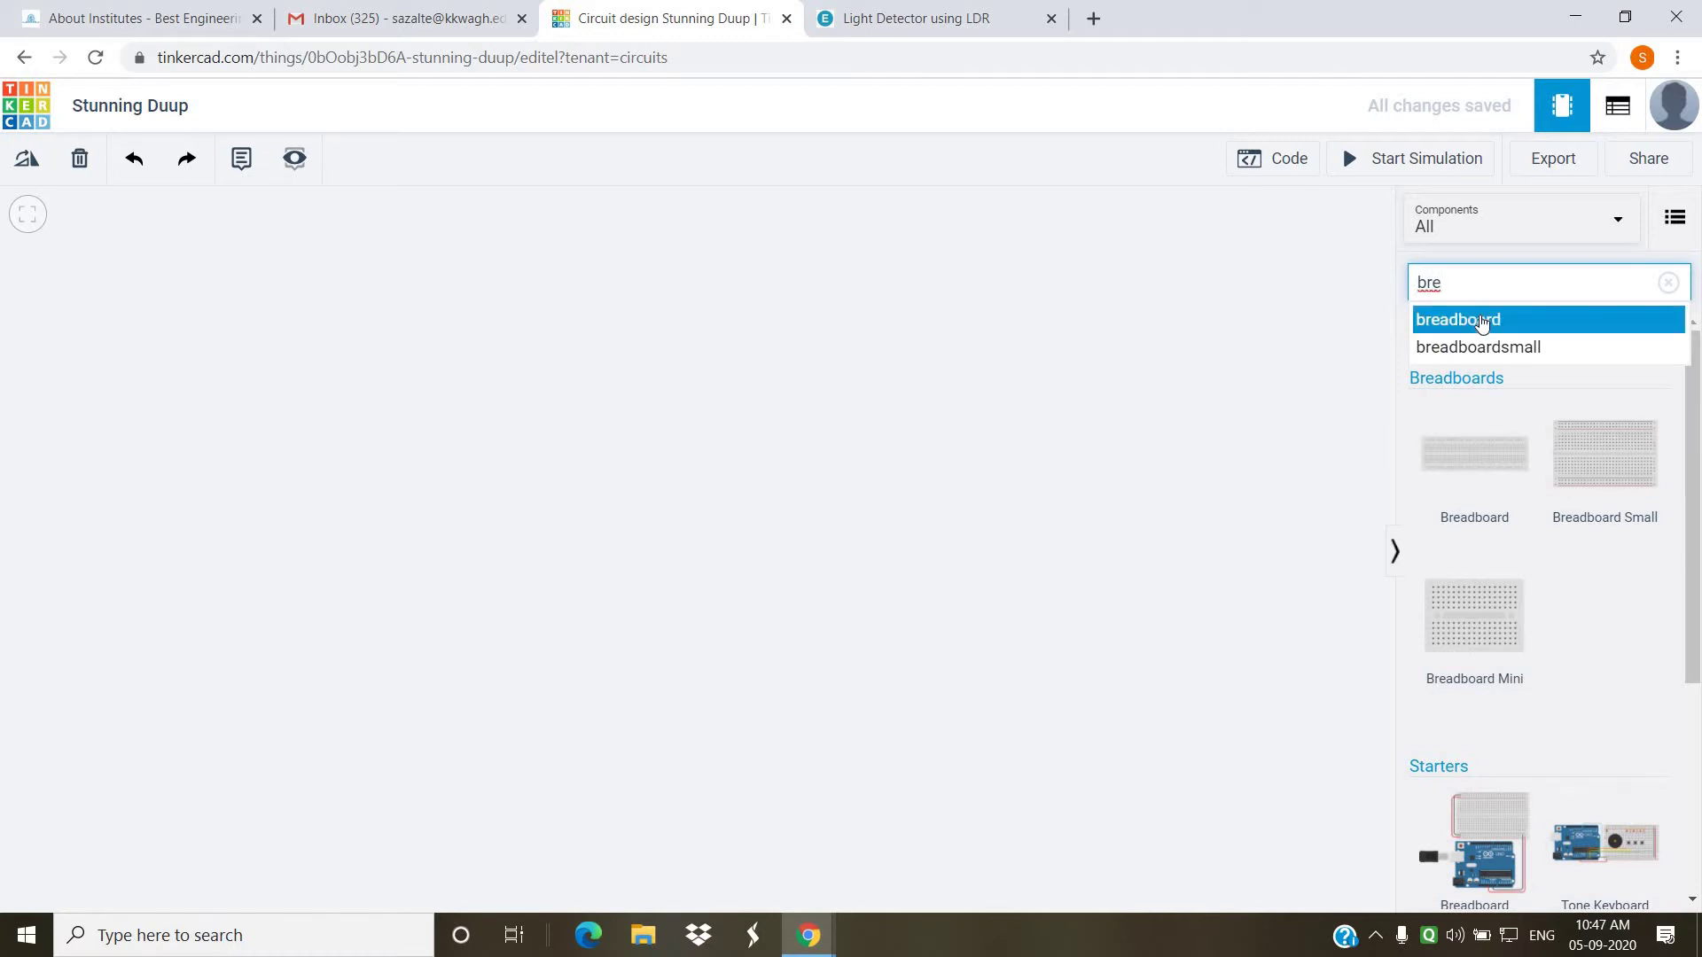
click(1481, 321)
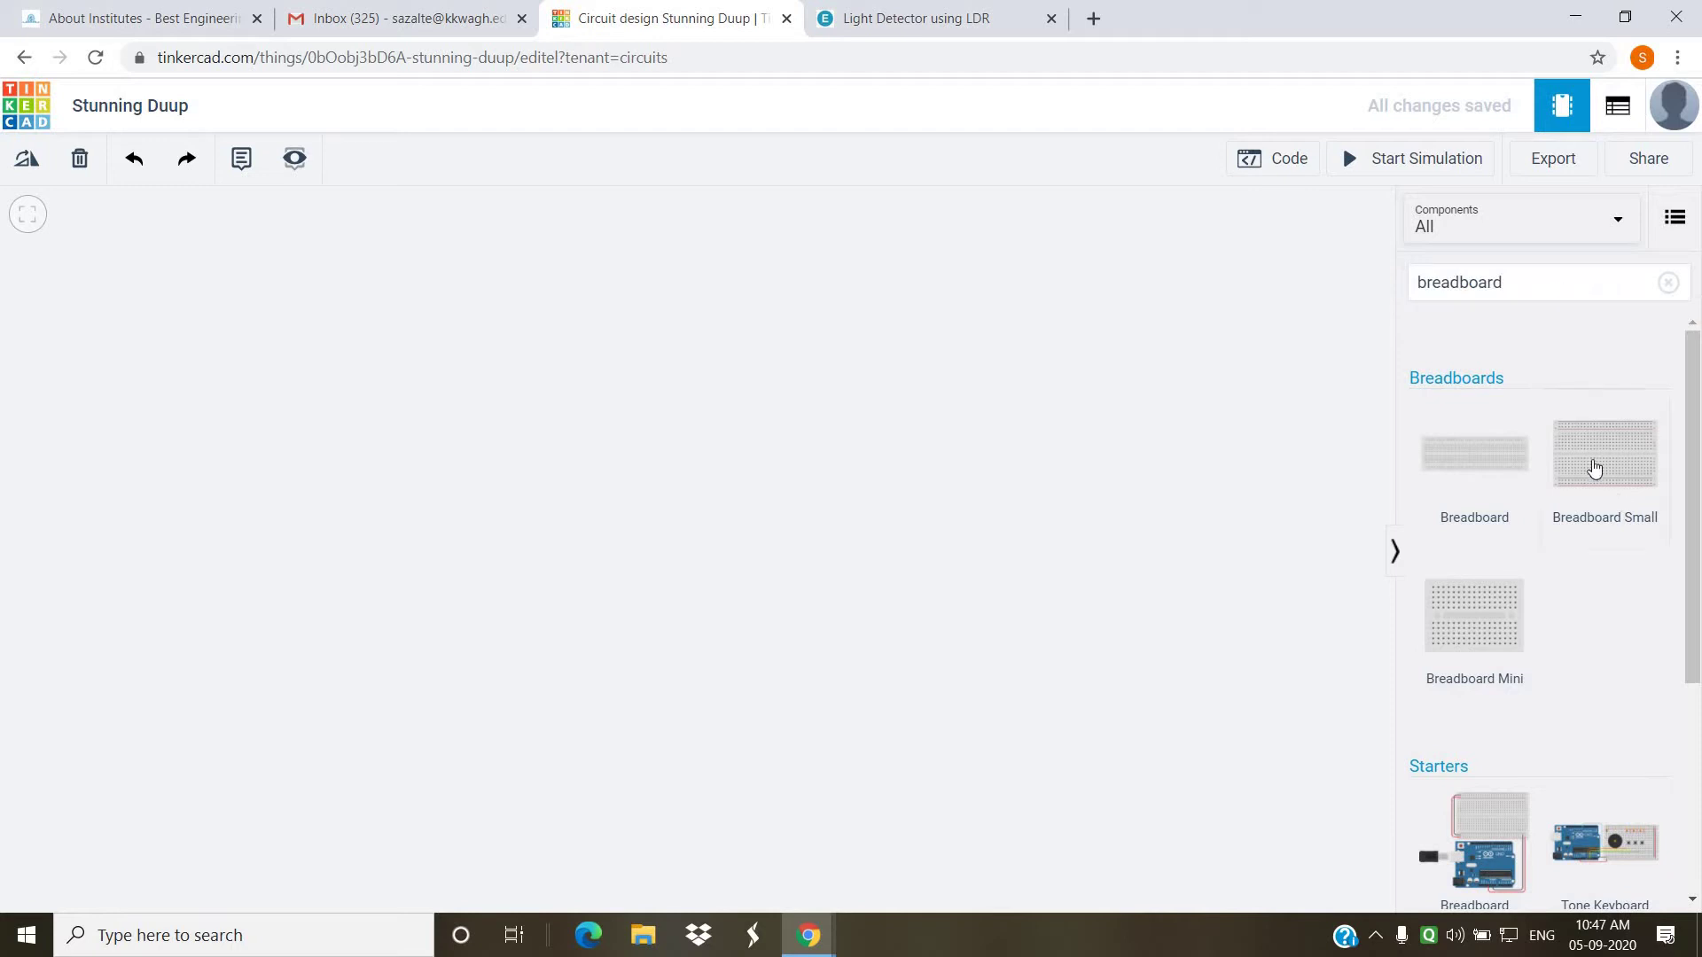
drag(1593, 468, 452, 520)
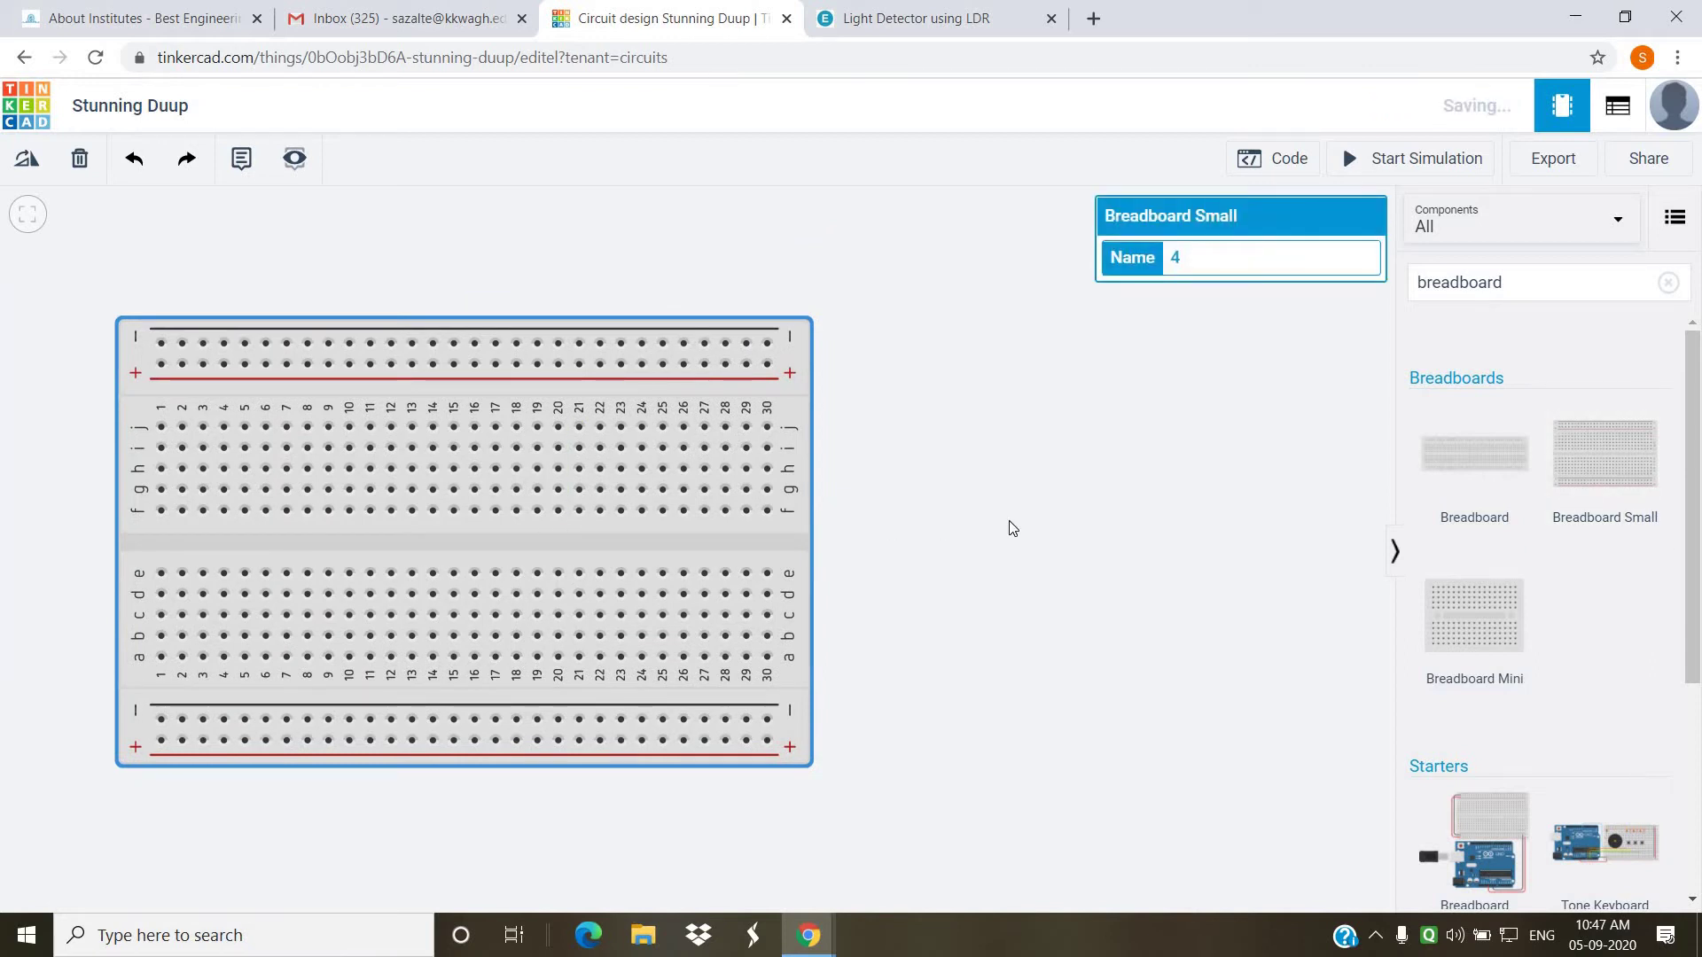
- Check the circuit diagram, search for "operational", and place a 741 Operational Amplifier across the breadboard's centre gap in columns 12 to 15
click(895, 16)
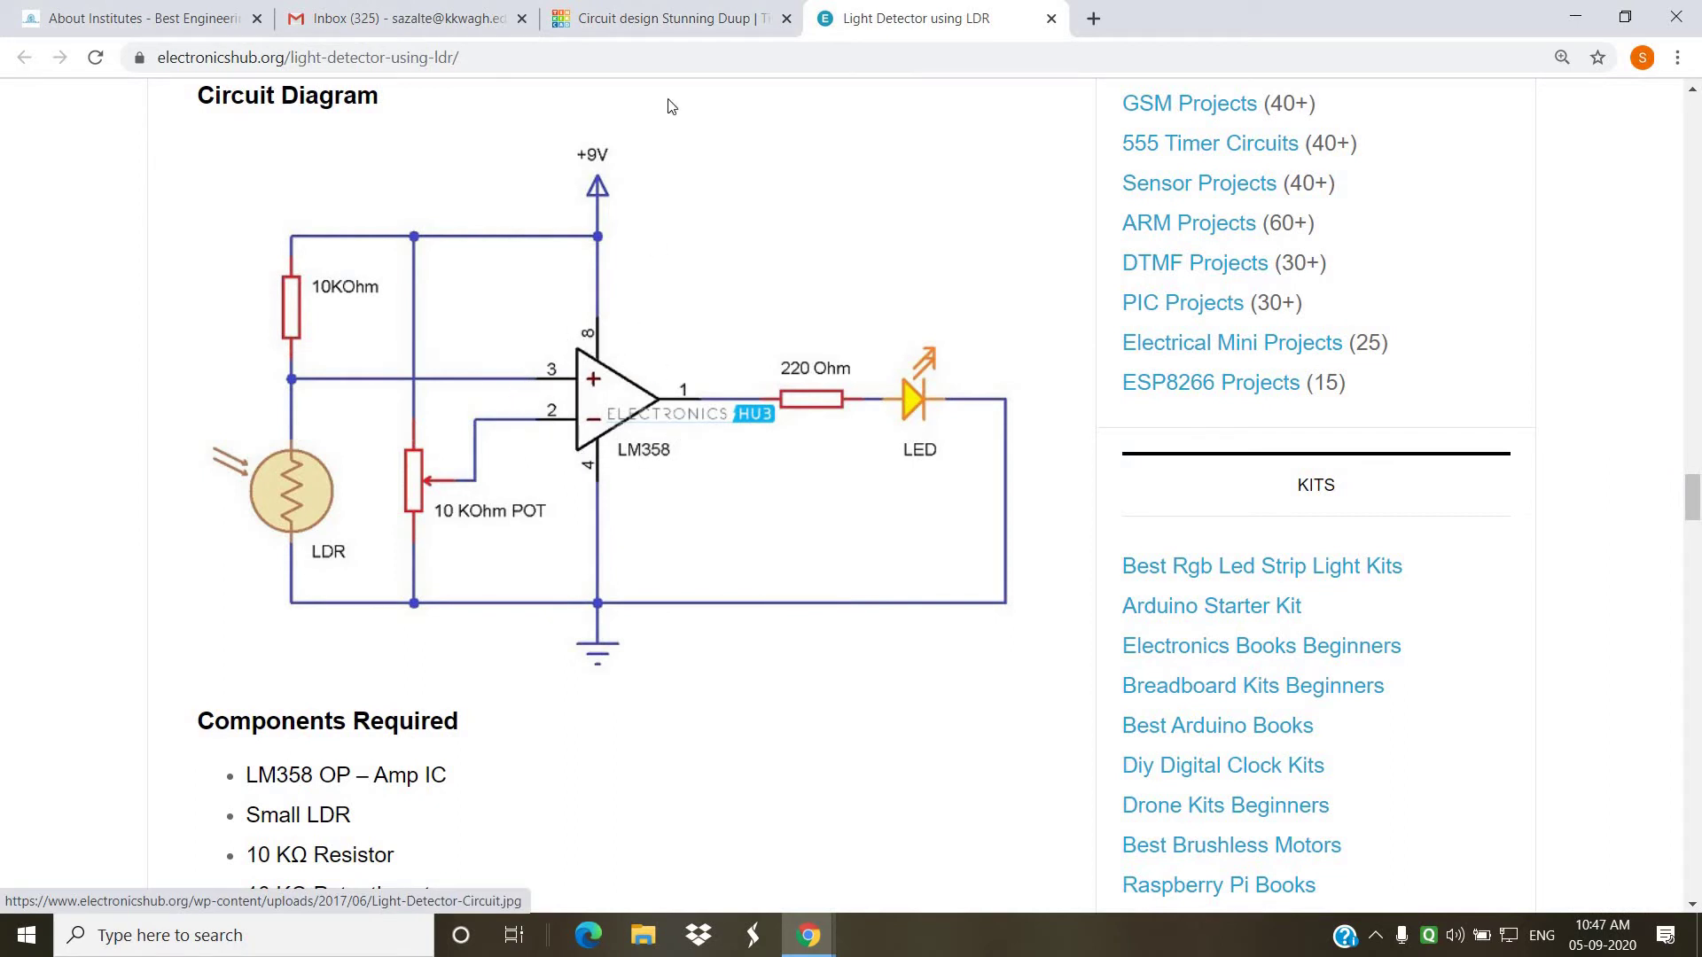
click(671, 16)
click(1530, 278)
key(BackSpace)
key(BackSpace)
key(BackSpace)
key(BackSpace)
key(BackSpace)
key(BackSpace)
key(BackSpace)
key(BackSpace)
key(BackSpace)
key(BackSpace)
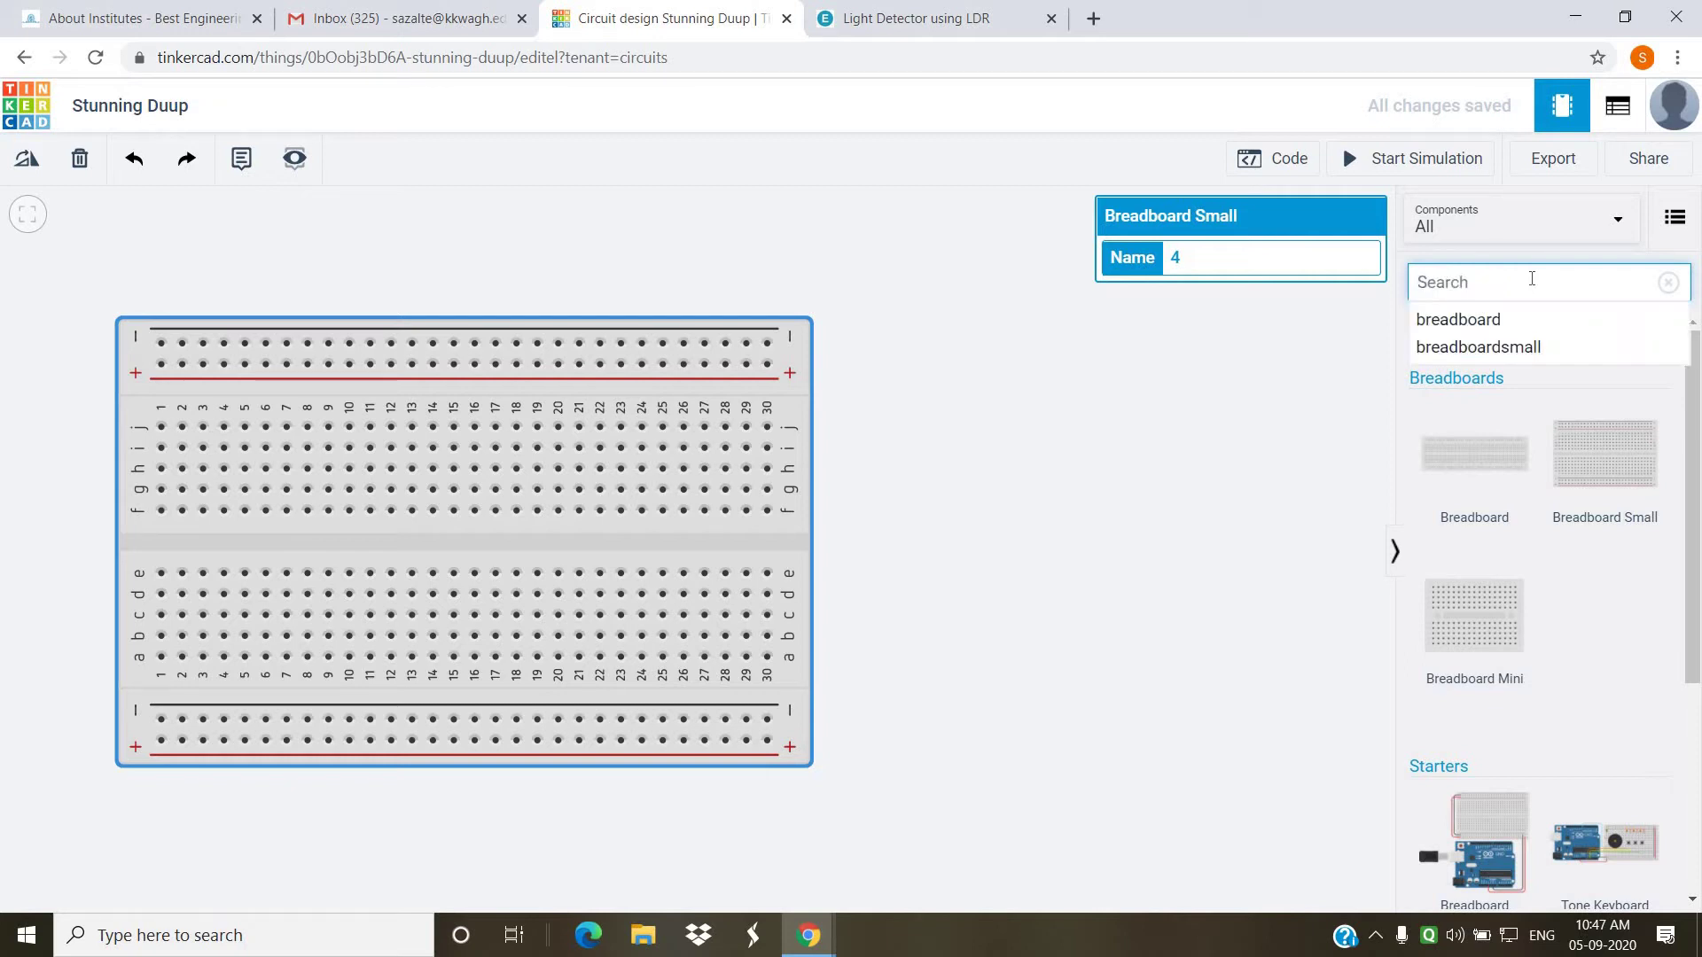
text(oper)
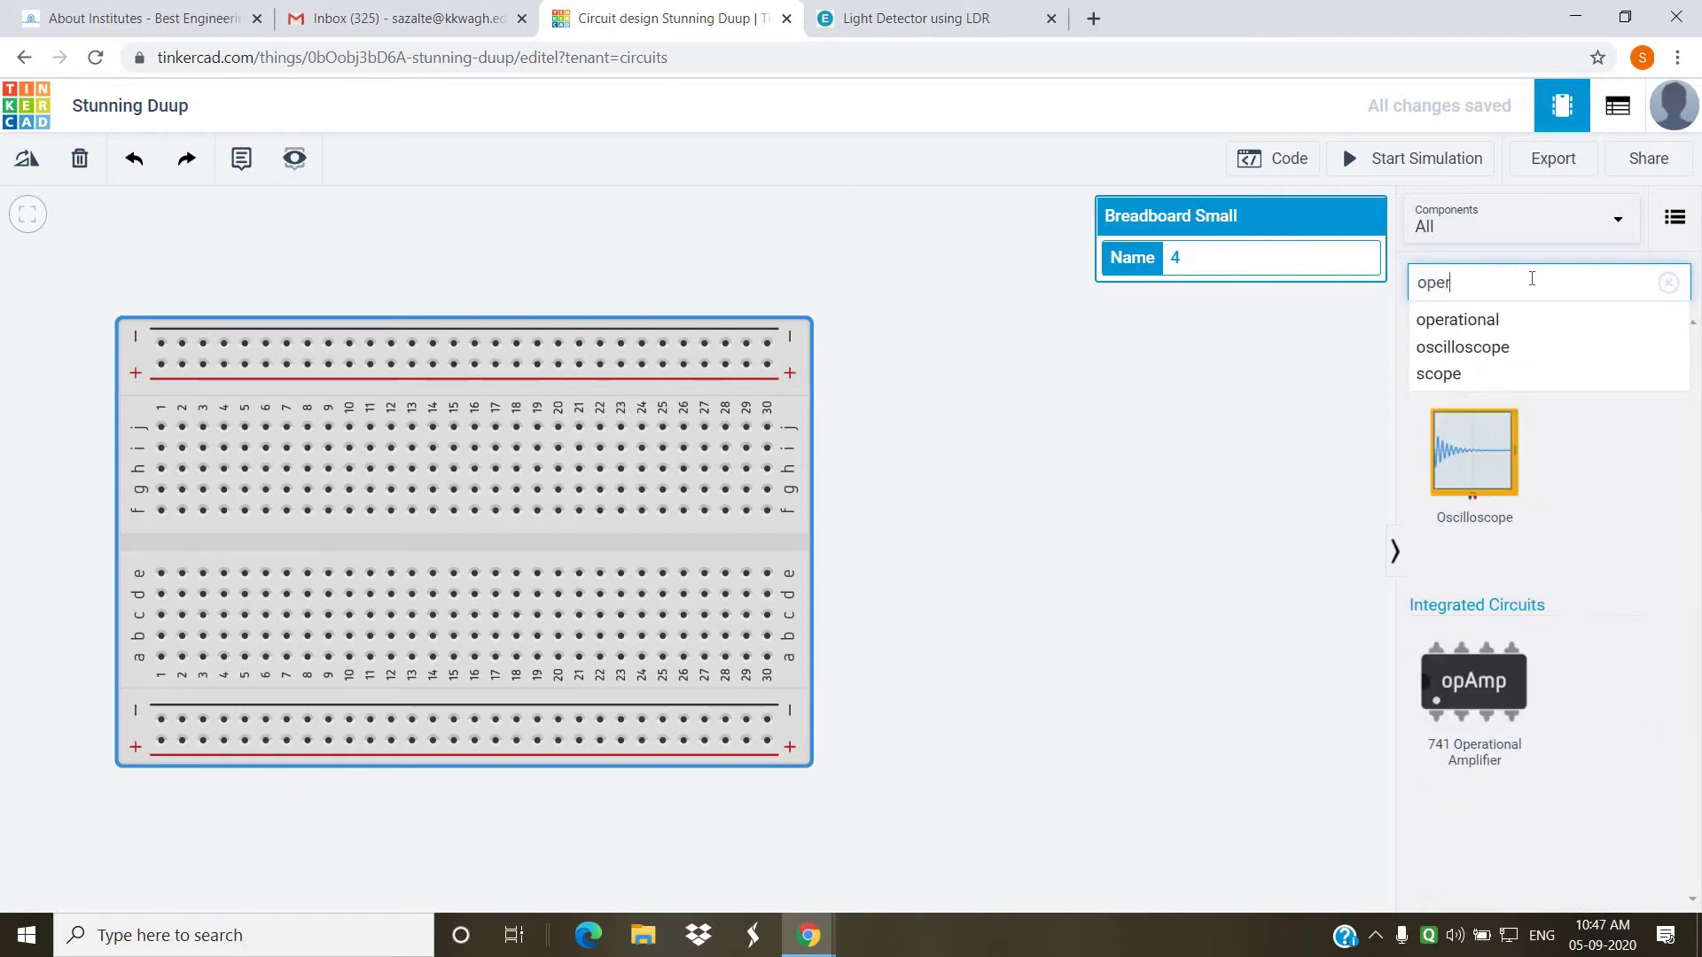
click(1471, 324)
drag(1450, 473, 371, 546)
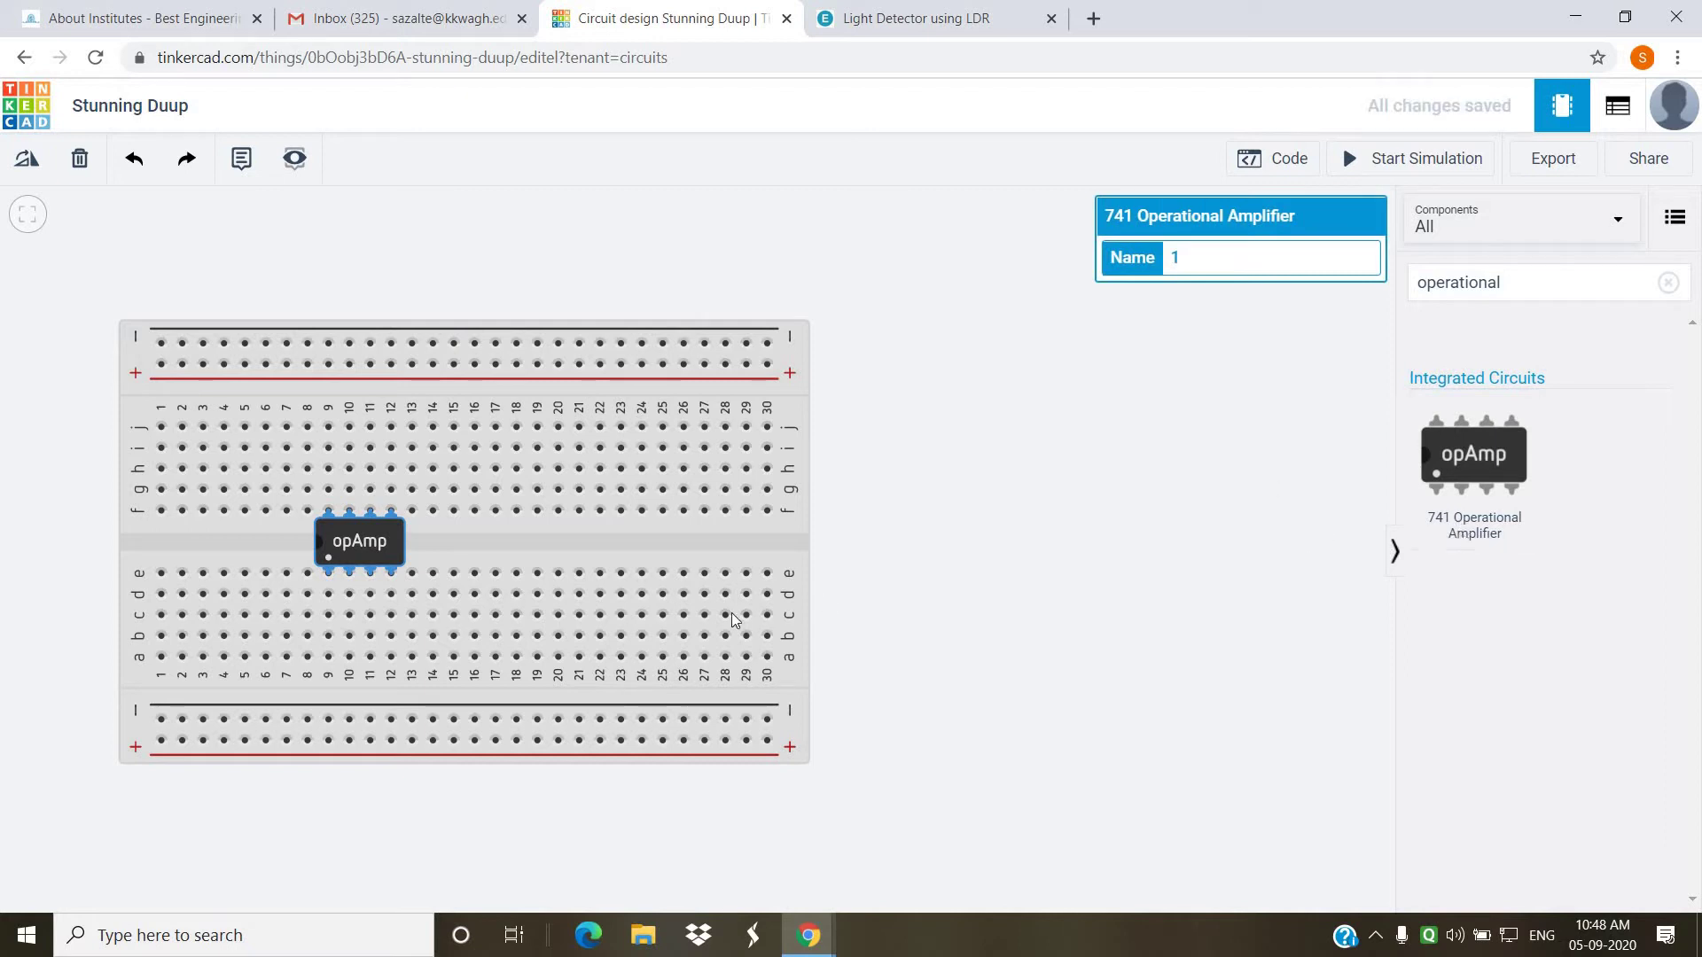
drag(328, 537, 387, 537)
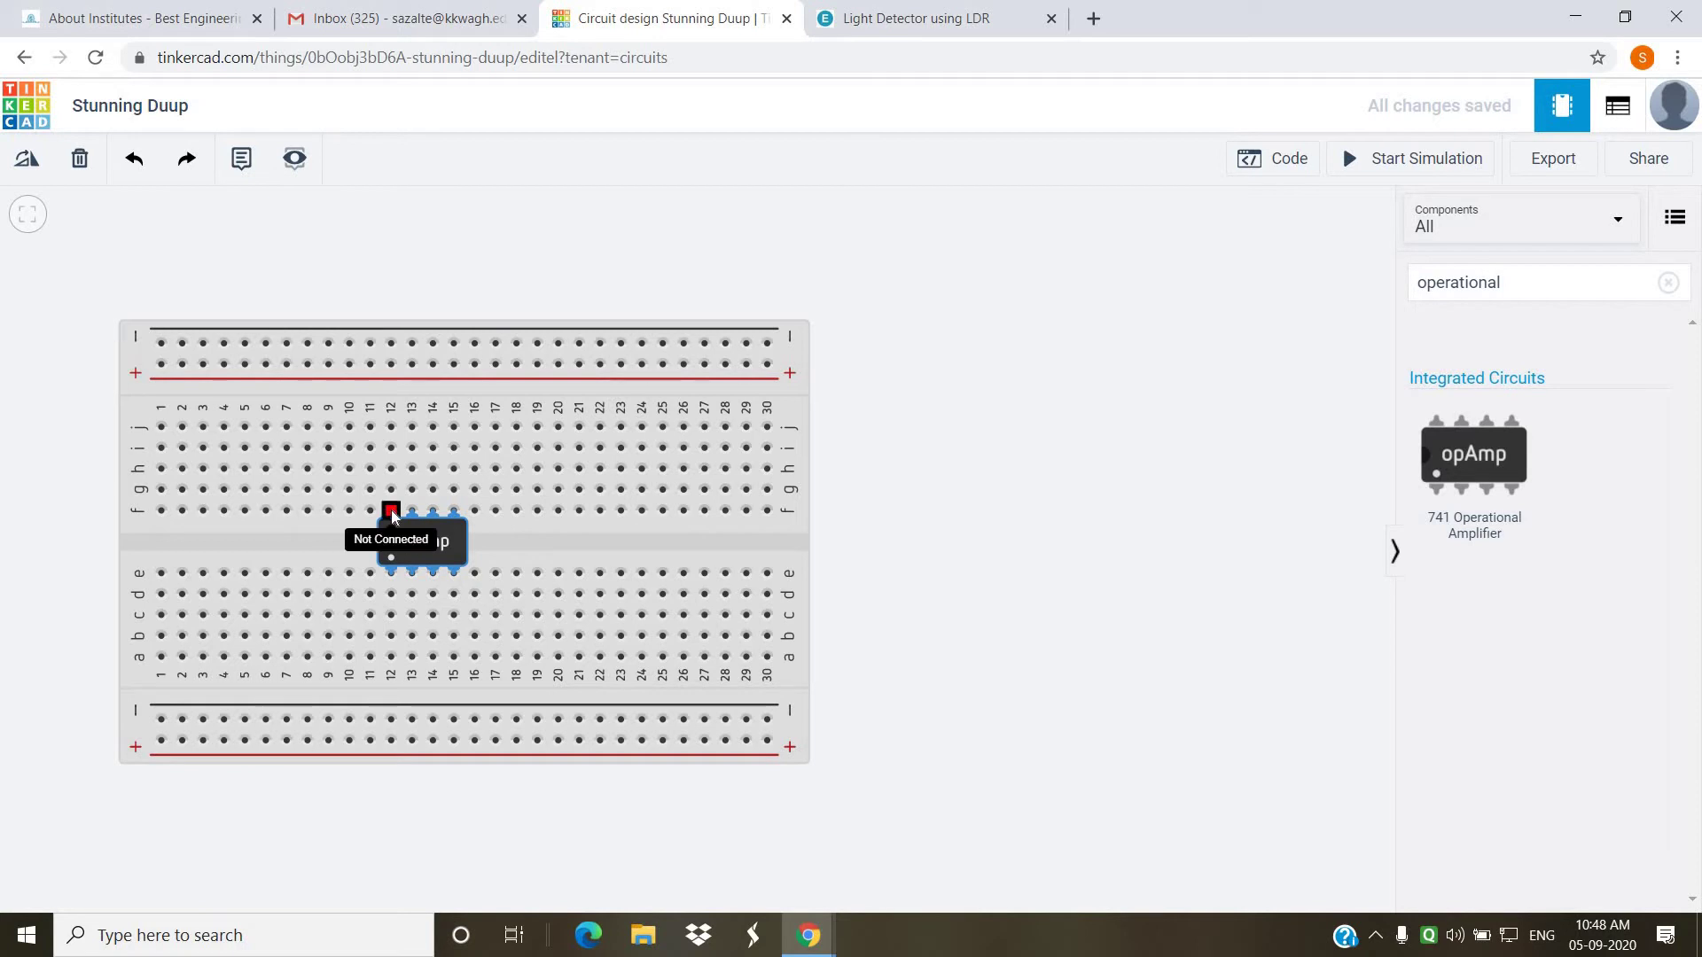
- Check the circuit diagram, search for "photo", and place a Photoresistor with its legs in row j, columns 7 and 8
click(953, 10)
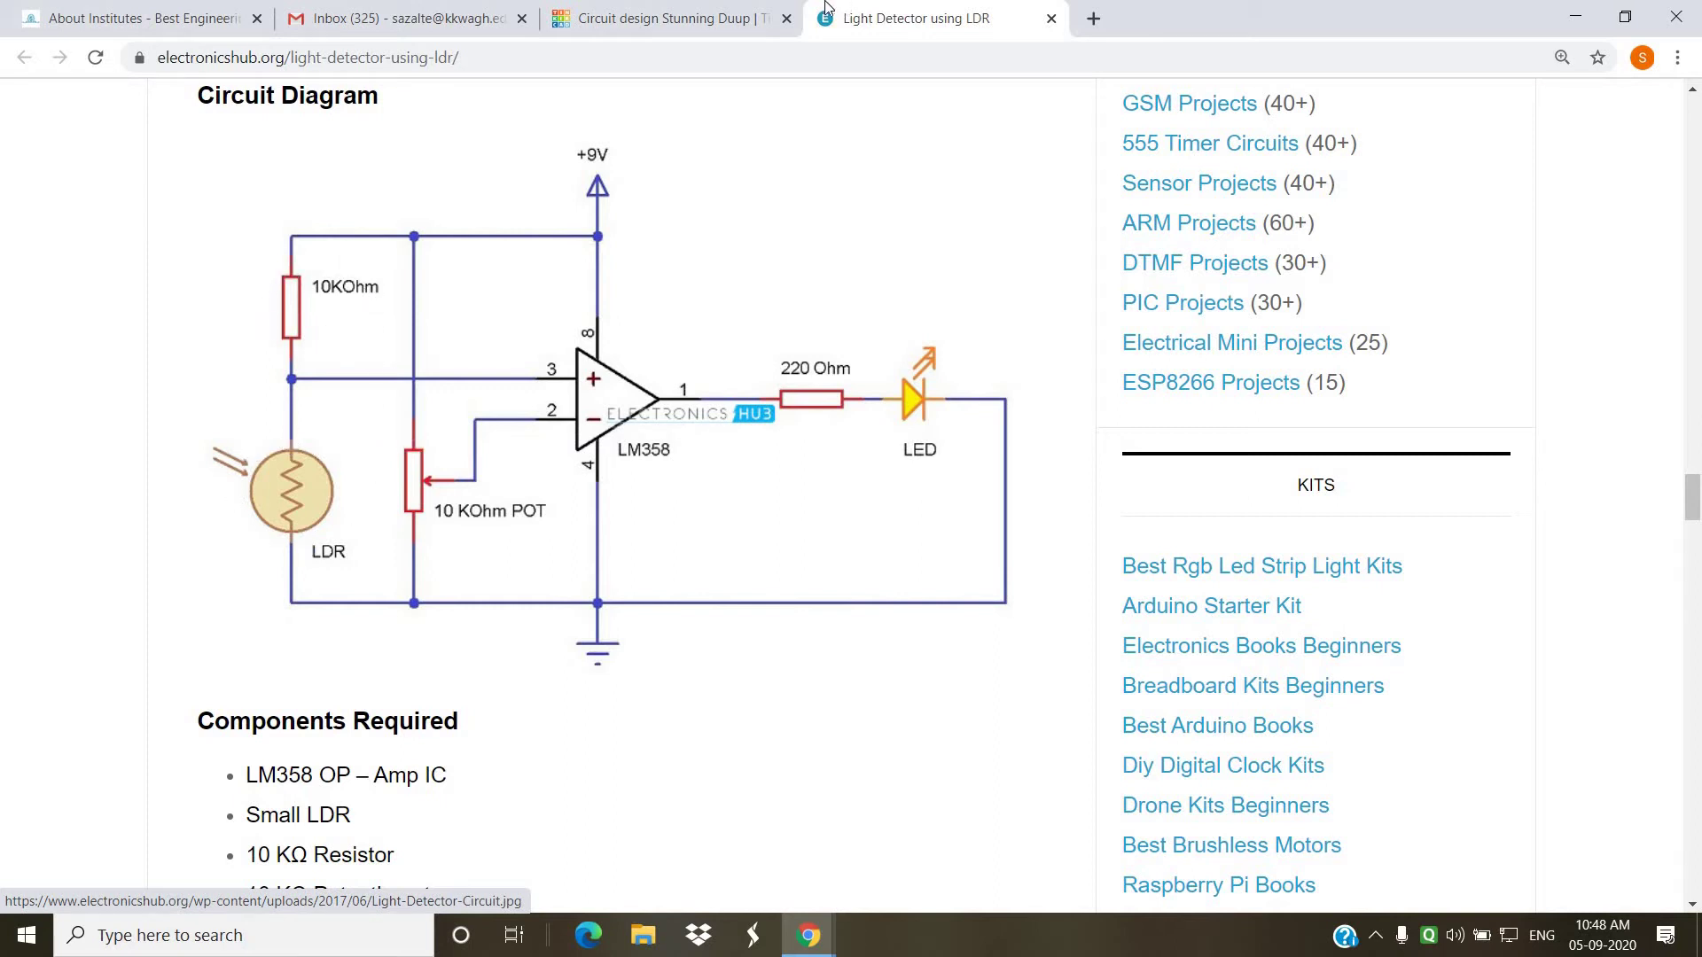
click(706, 7)
click(1576, 276)
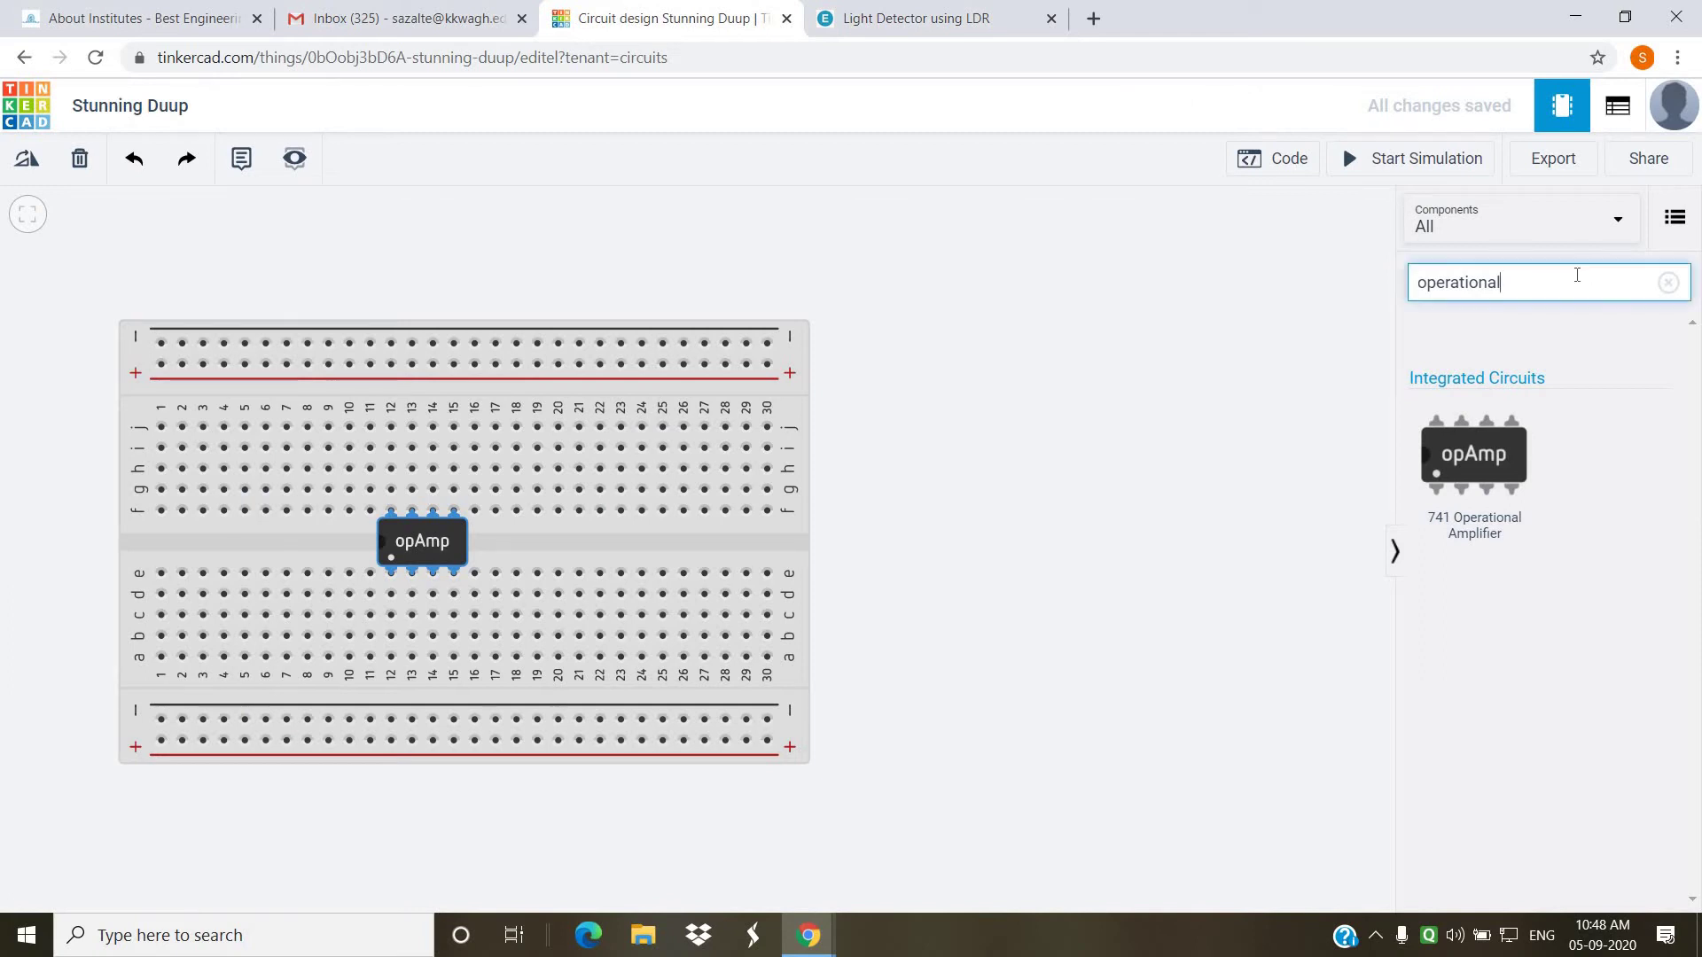
key(BackSpace)
key(BackSpace)
key(BackSpace)
key(BackSpace)
key(BackSpace)
key(BackSpace)
key(BackSpace)
key(BackSpace)
key(BackSpace)
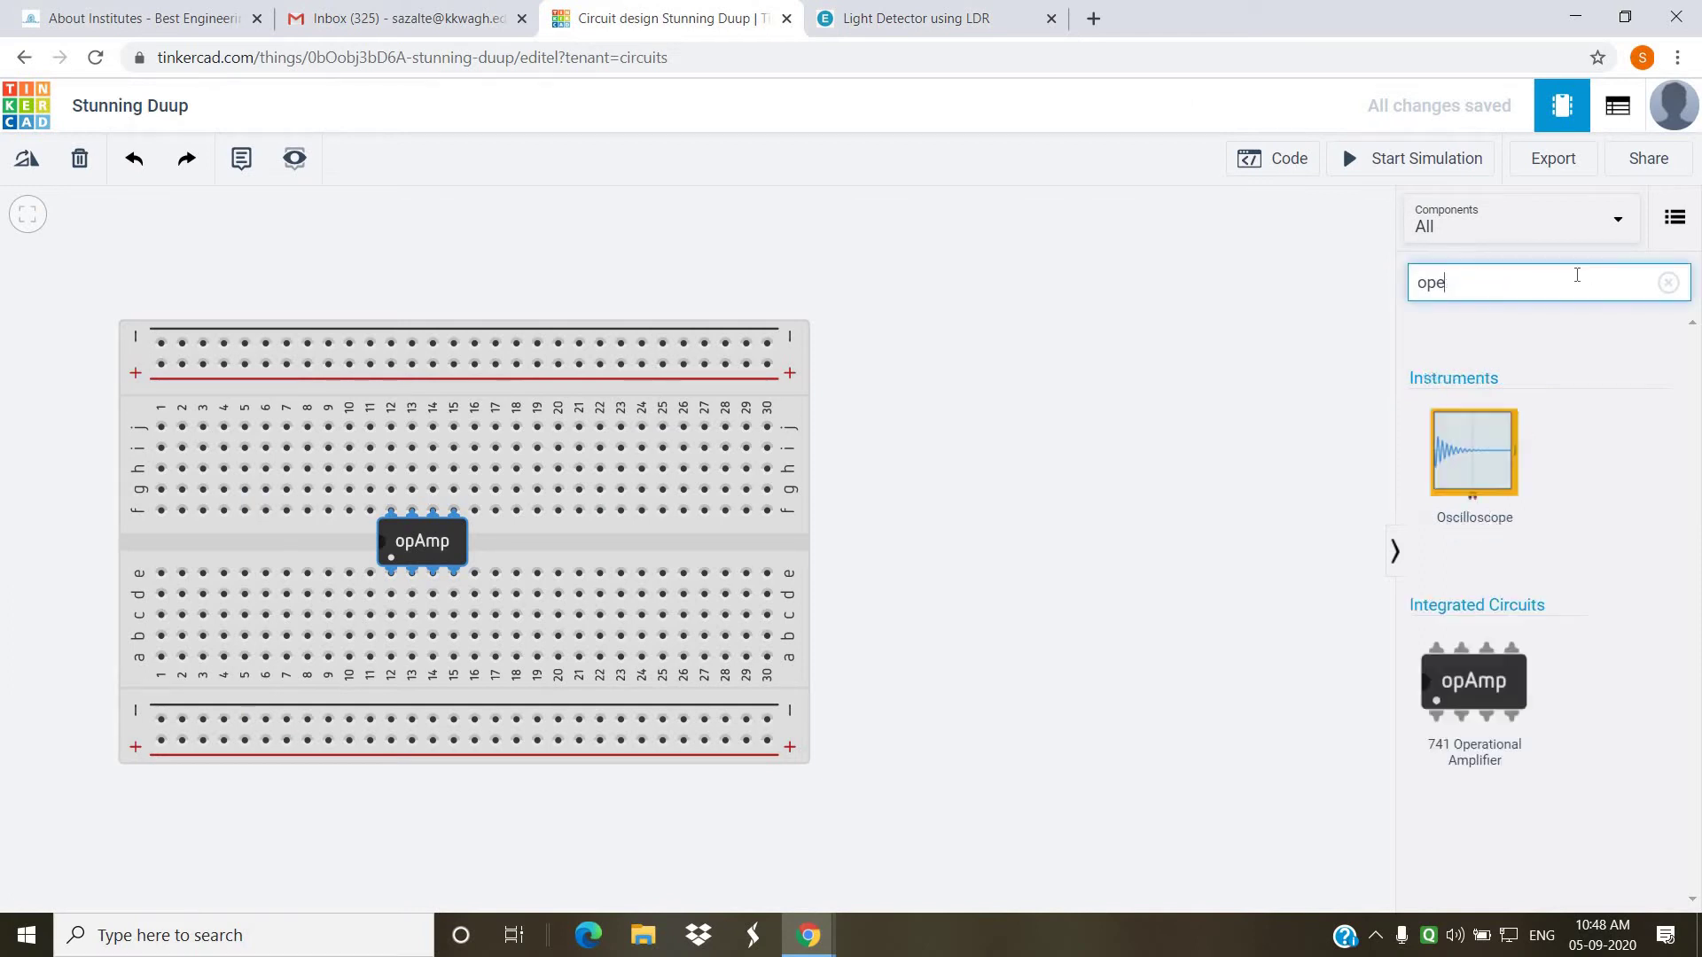
text(l)
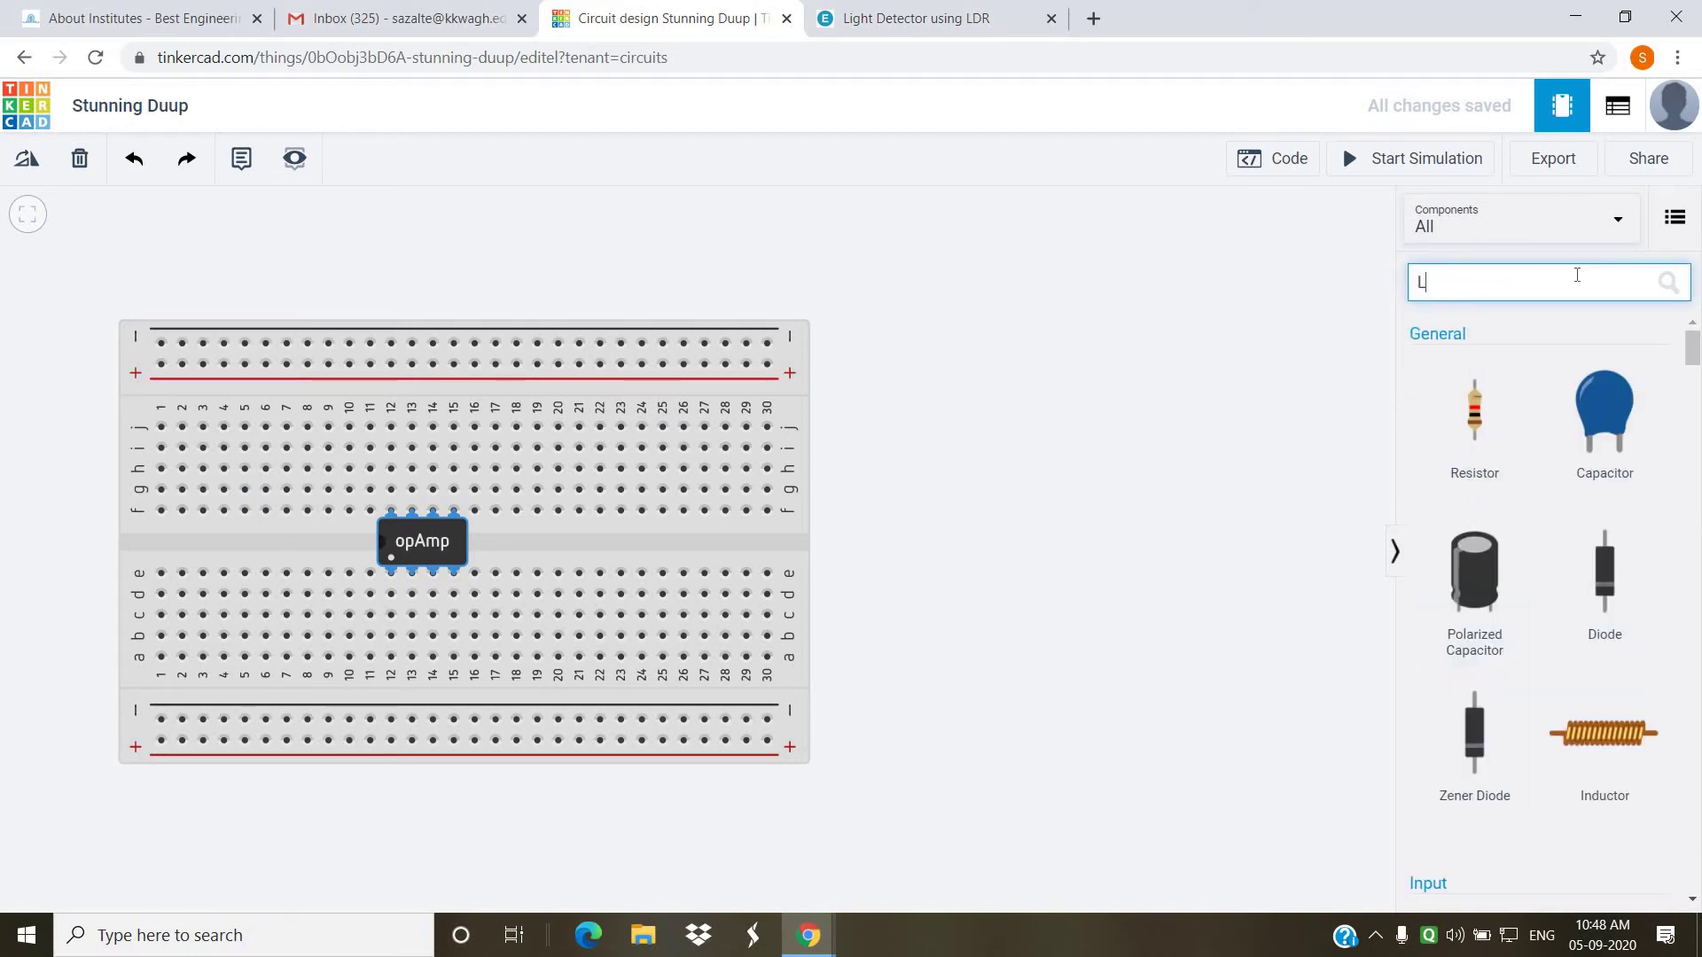
key(BackSpace)
text(photo)
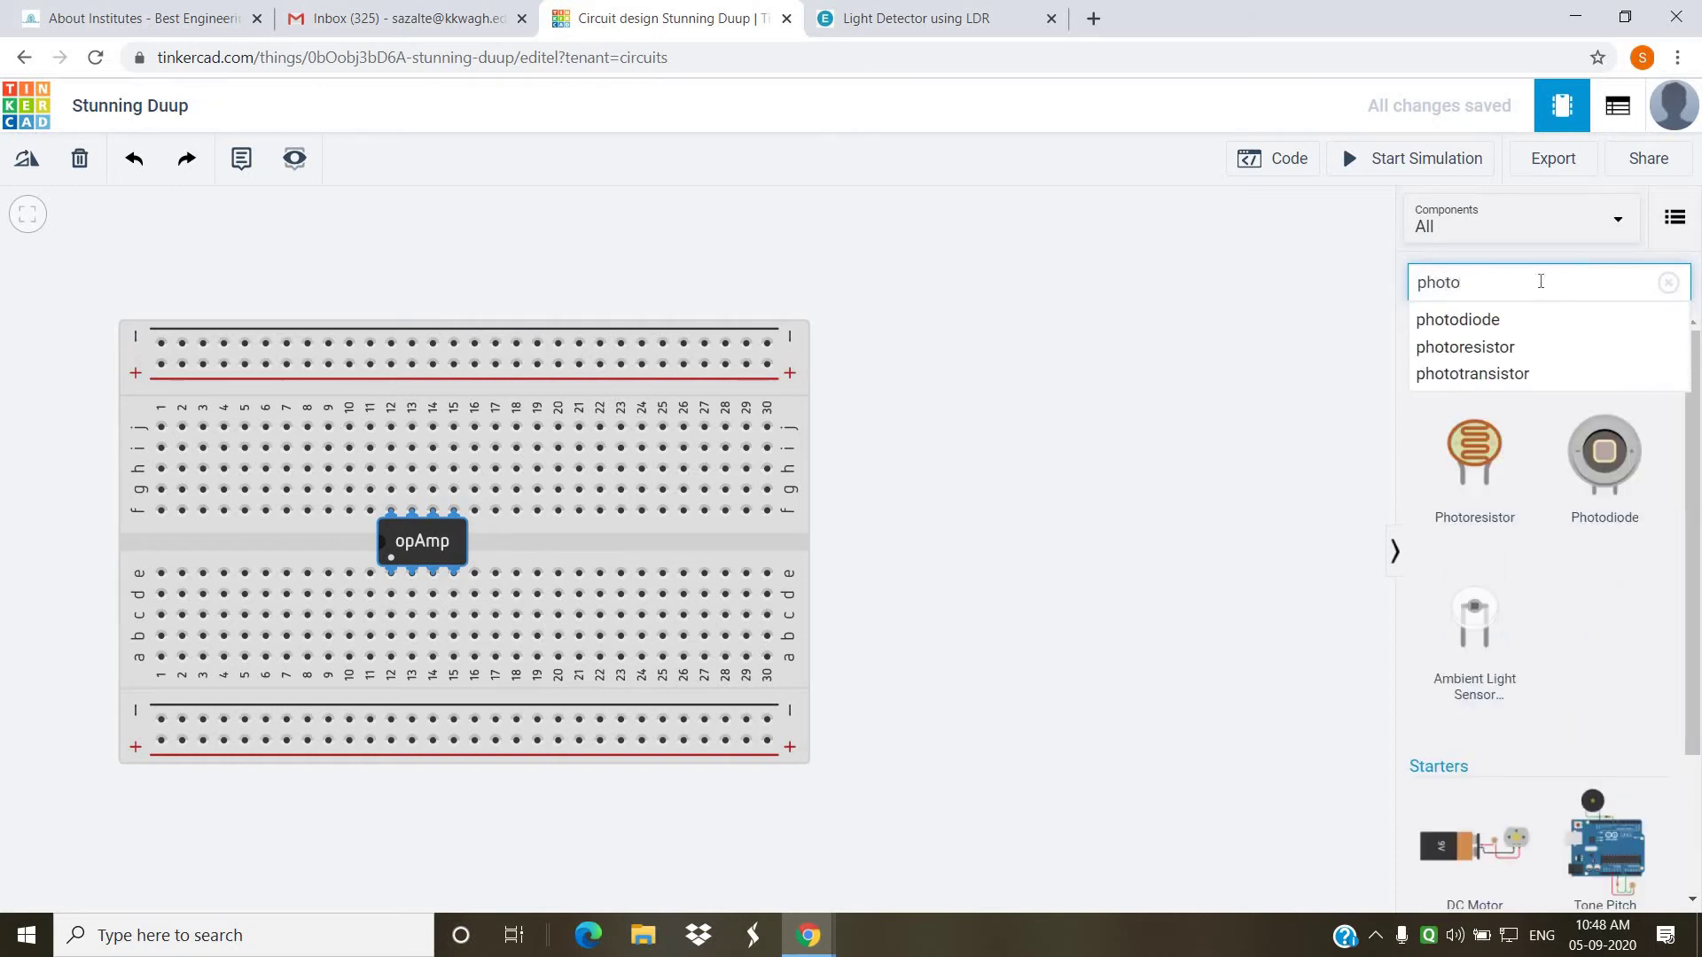
drag(1437, 475, 216, 461)
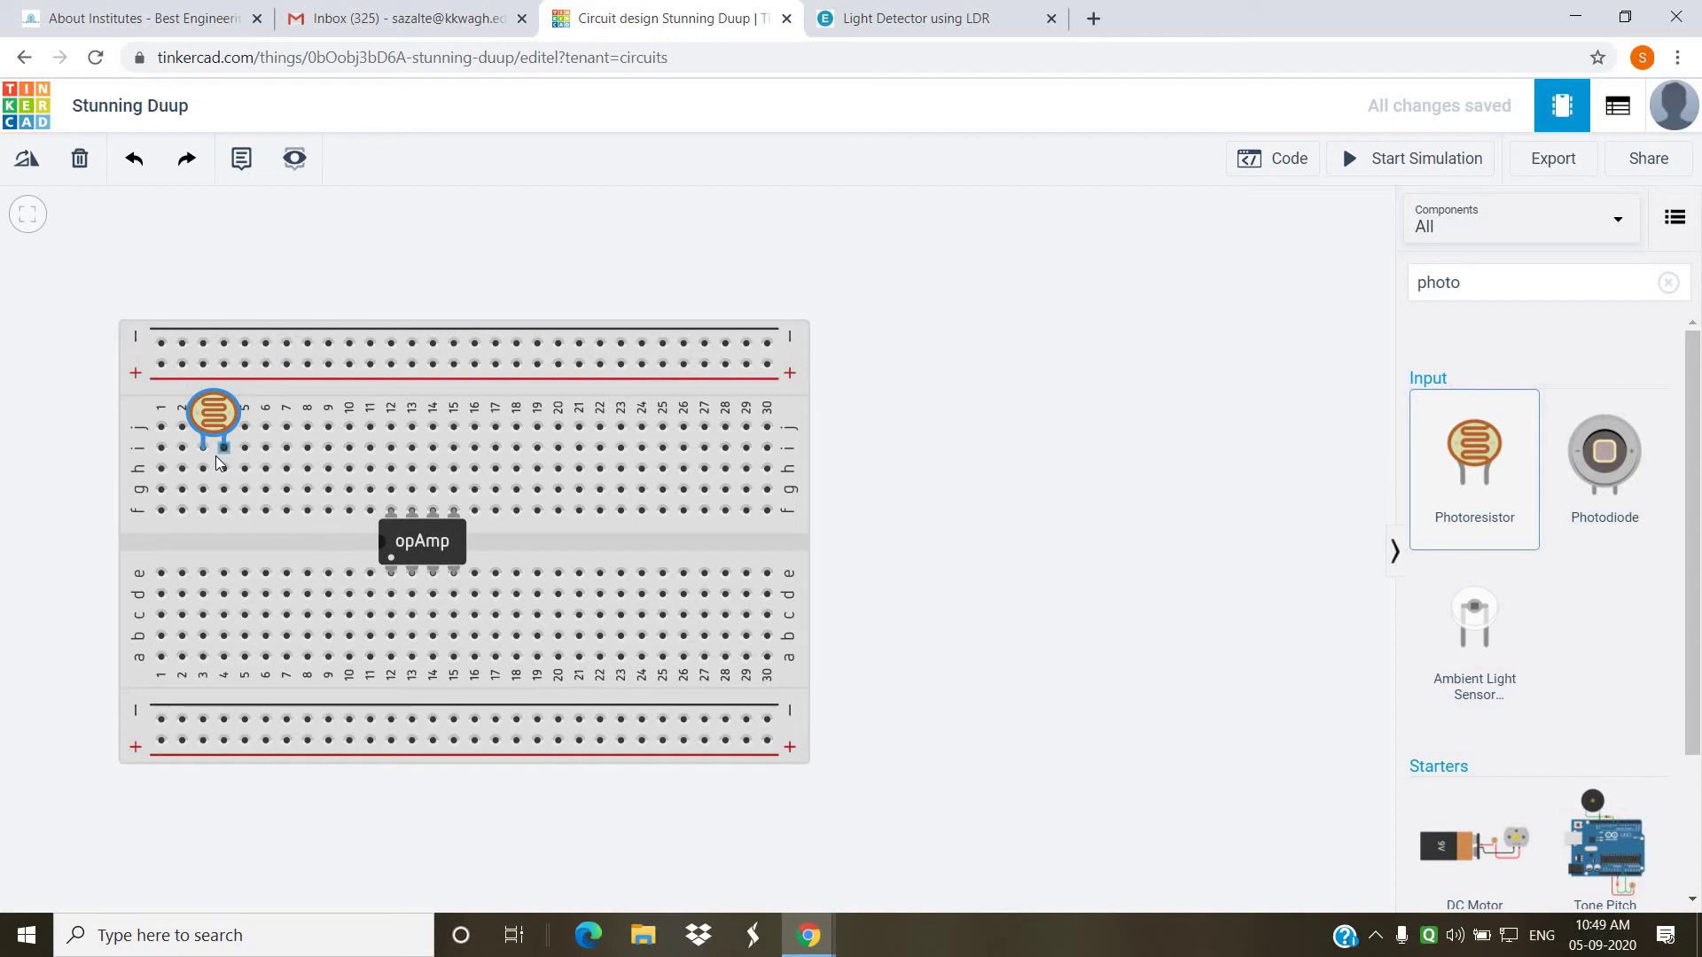
drag(215, 455, 300, 423)
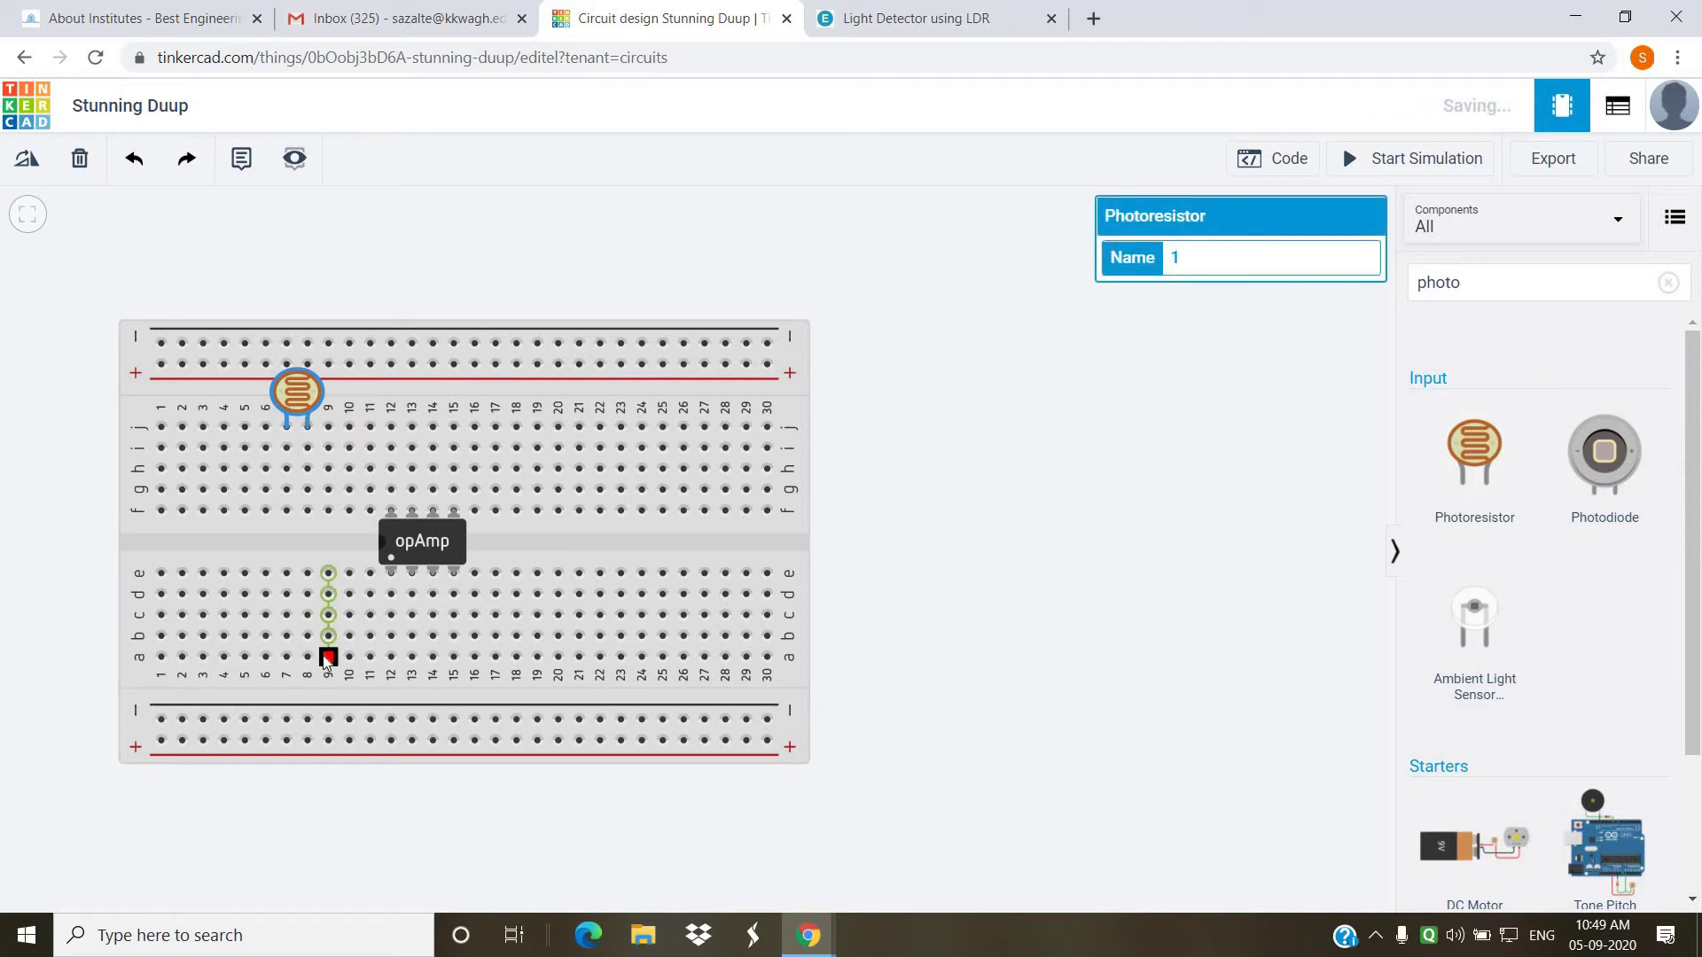
- Search for "resistor" and place a Resistor in column 4, from the upper positive rail to row i
click(1477, 280)
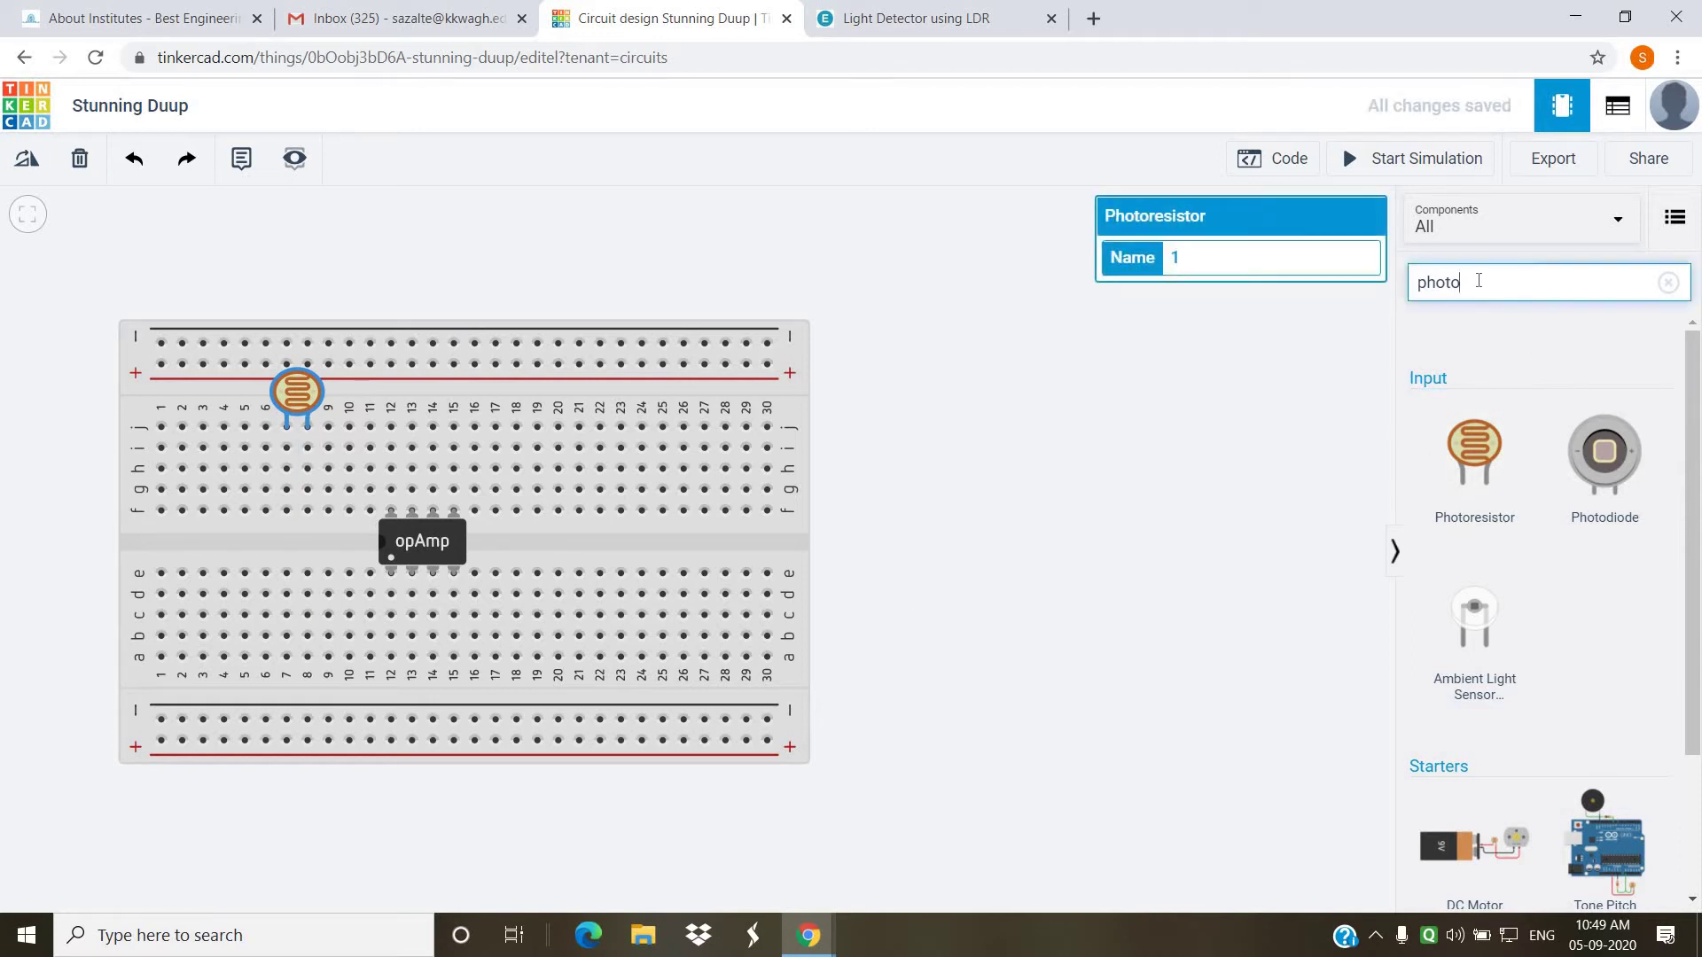
key(BackSpace)
key(BackSpace)
key(BackSpace)
key(BackSpace)
key(BackSpace)
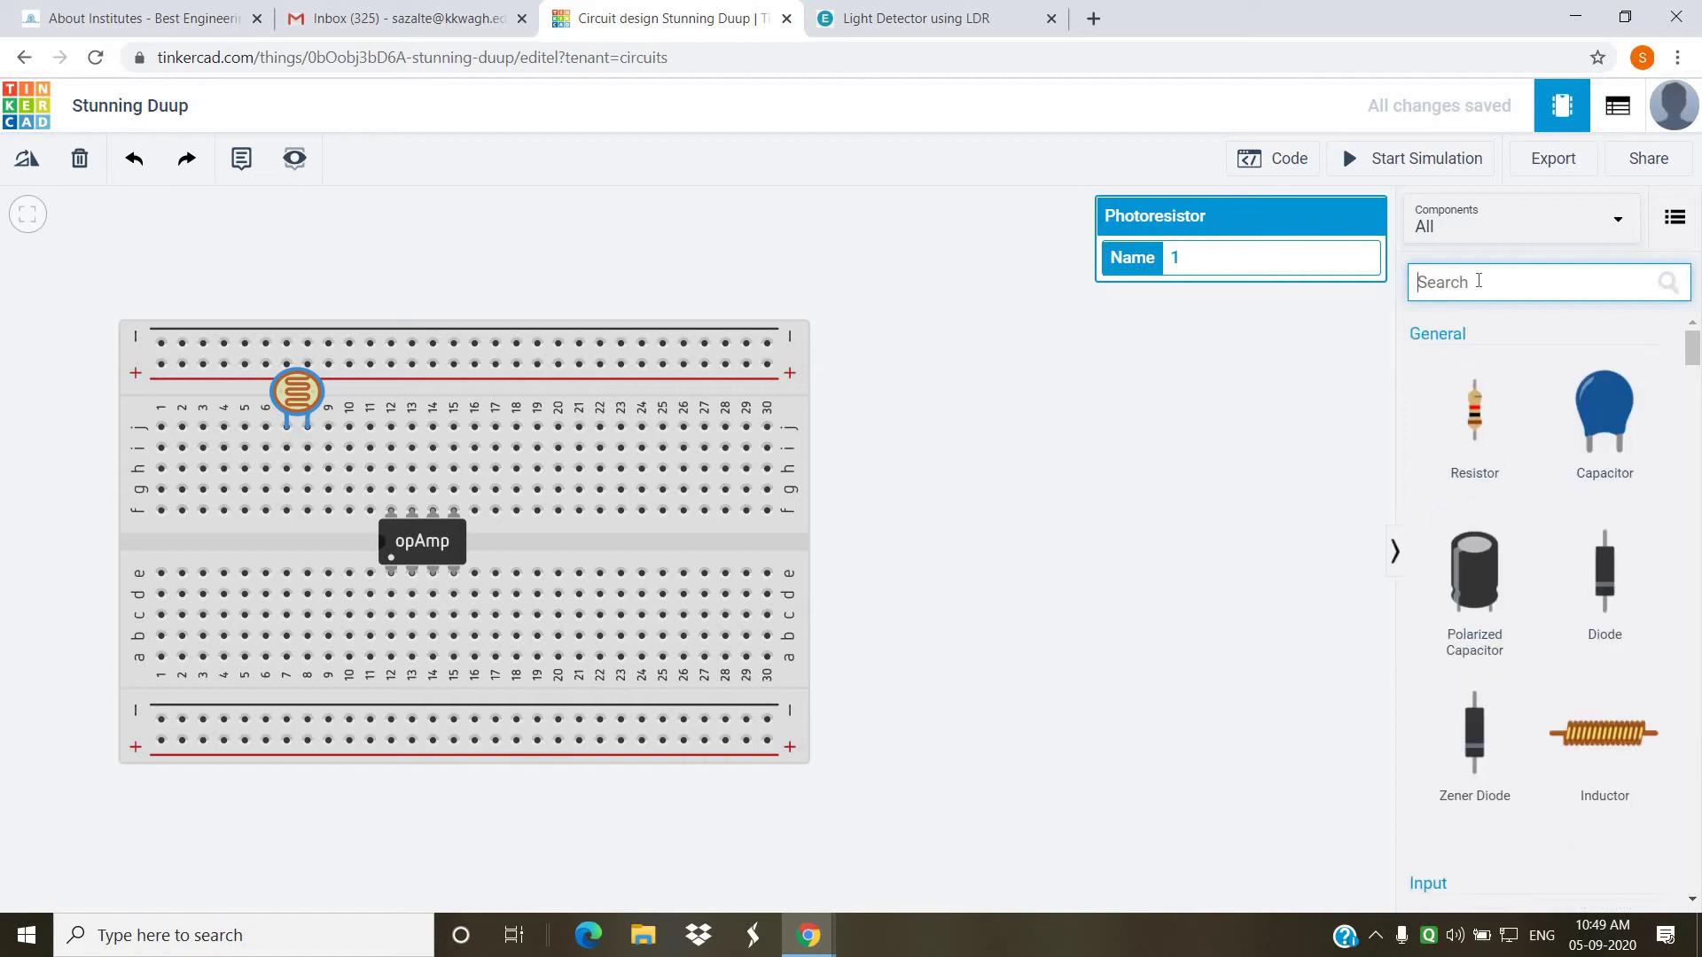
text(res)
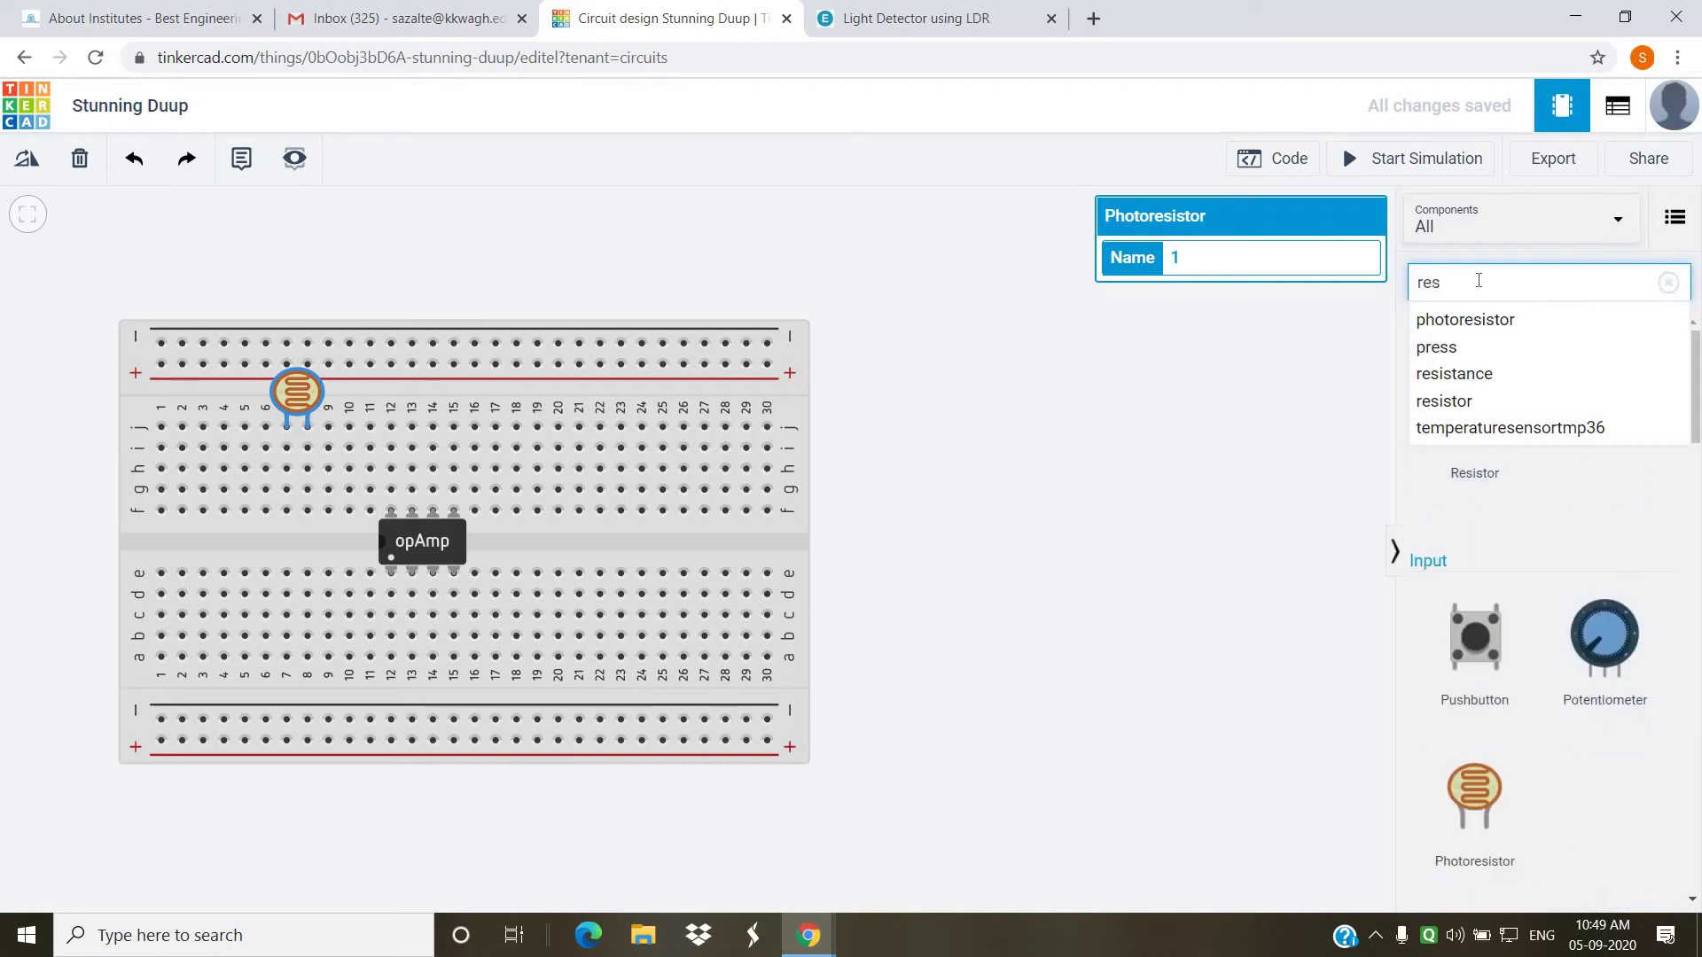
text(i)
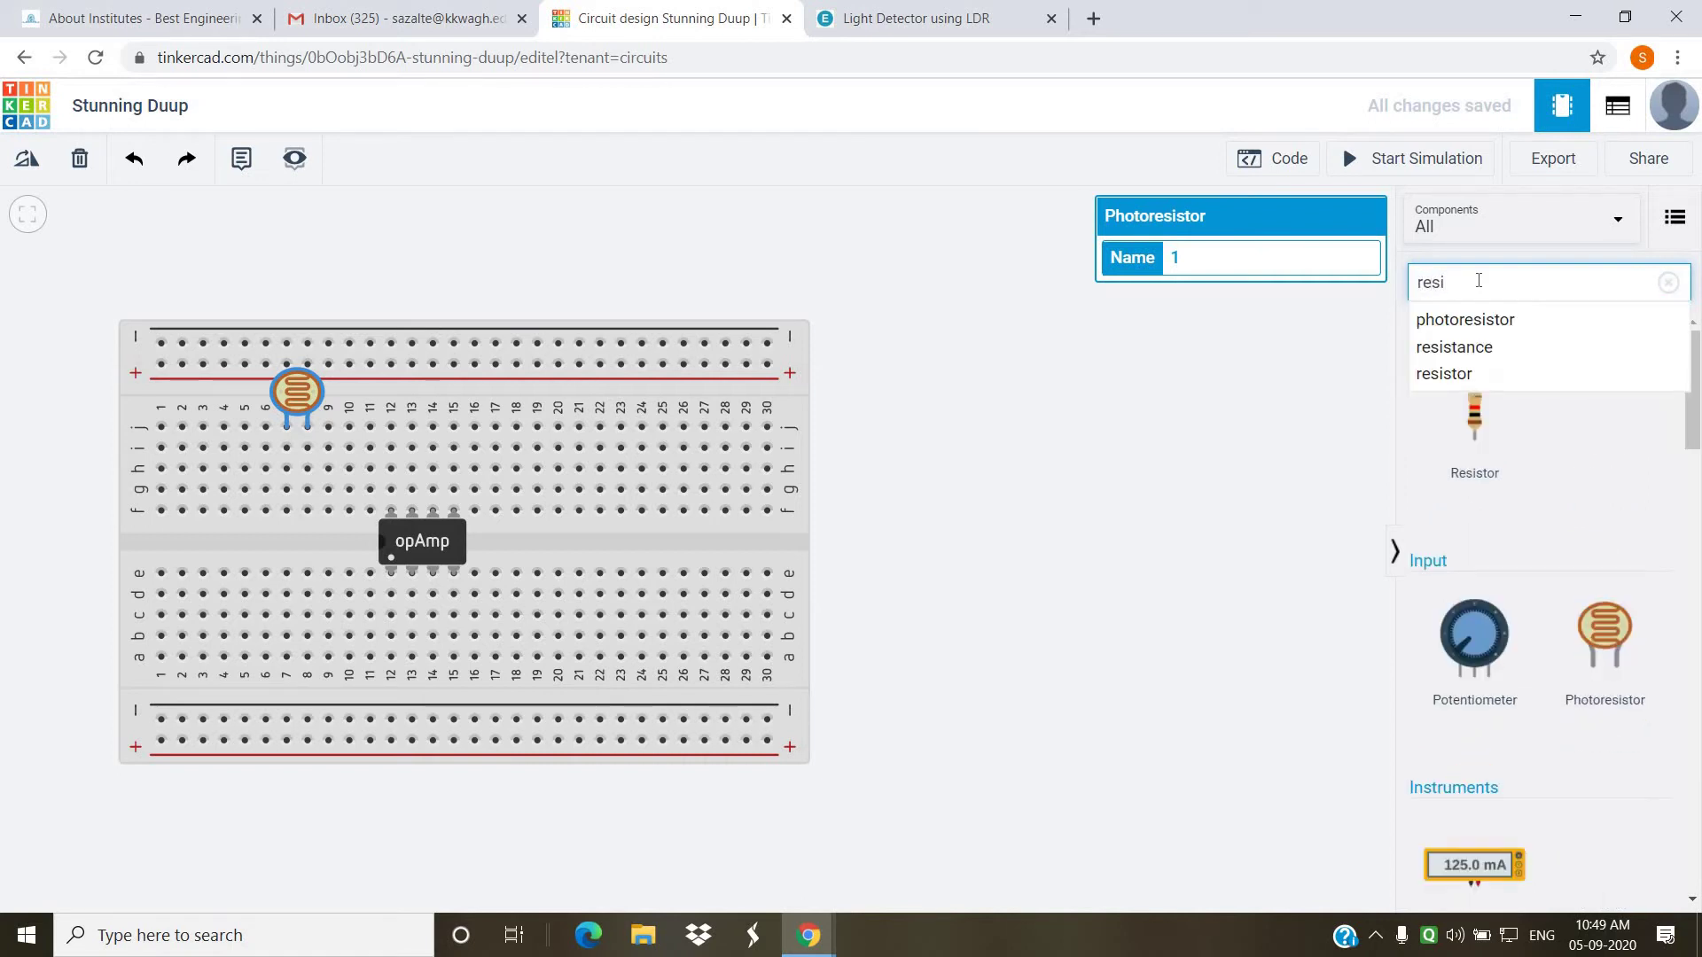
click(1443, 373)
drag(1474, 416, 227, 422)
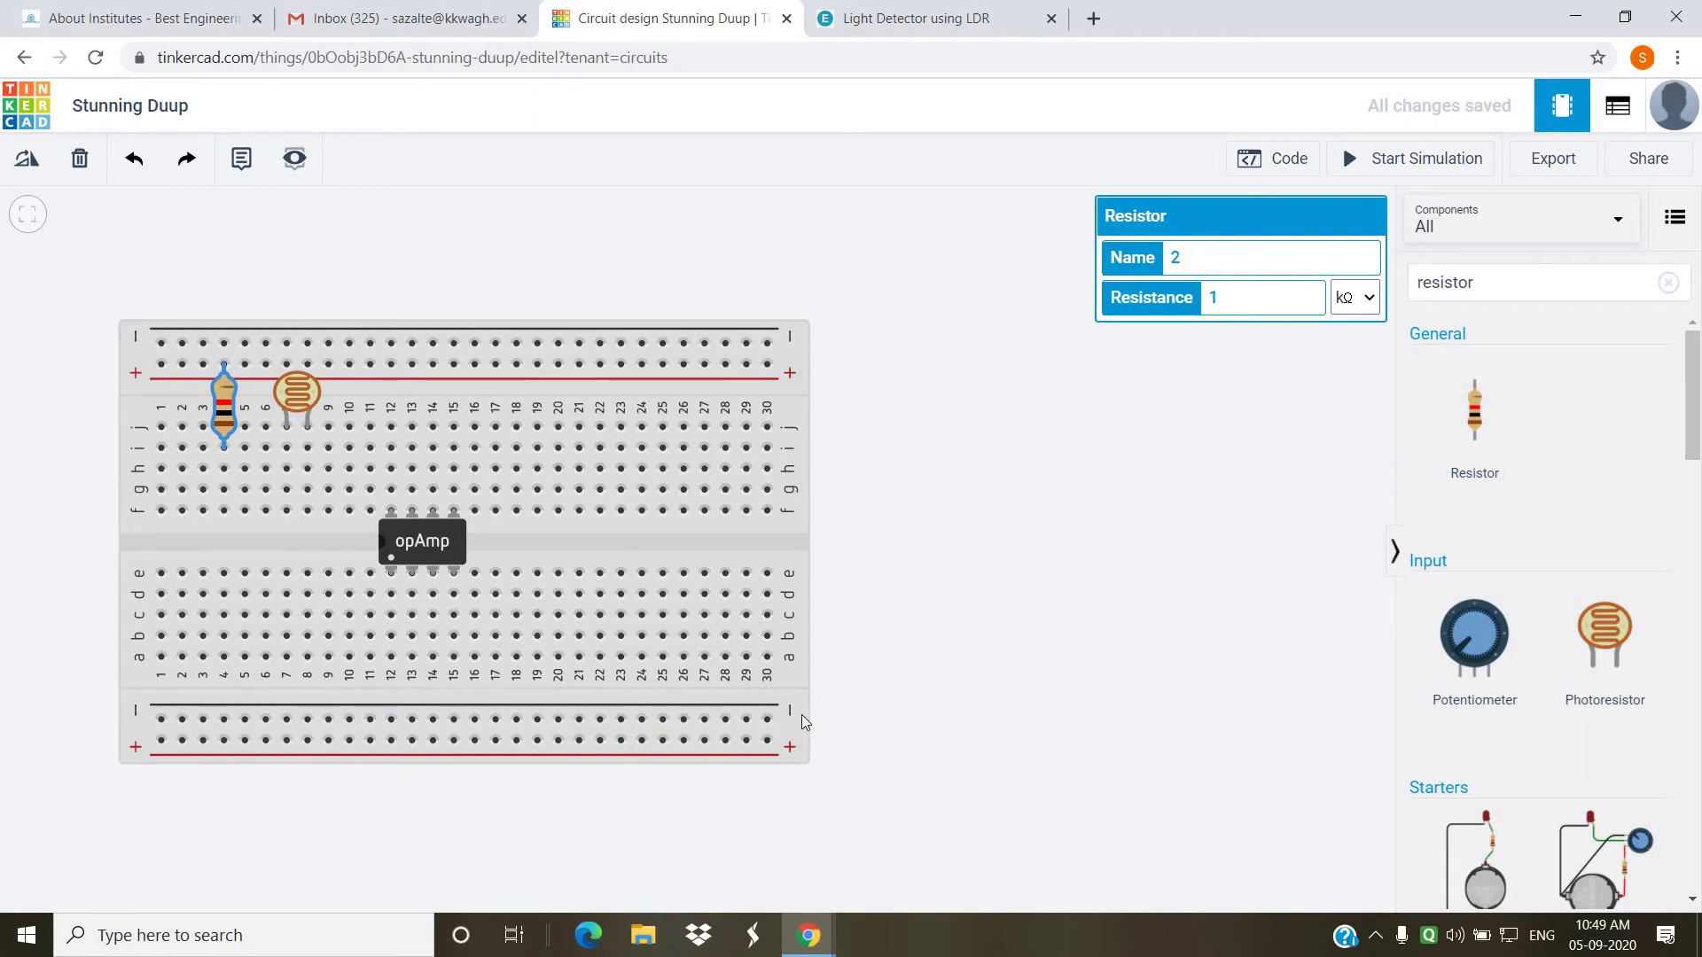
- Following the circuit diagram, wire the resistor's lower end at g4 to the op-amp's pin 3 at d14
click(873, 8)
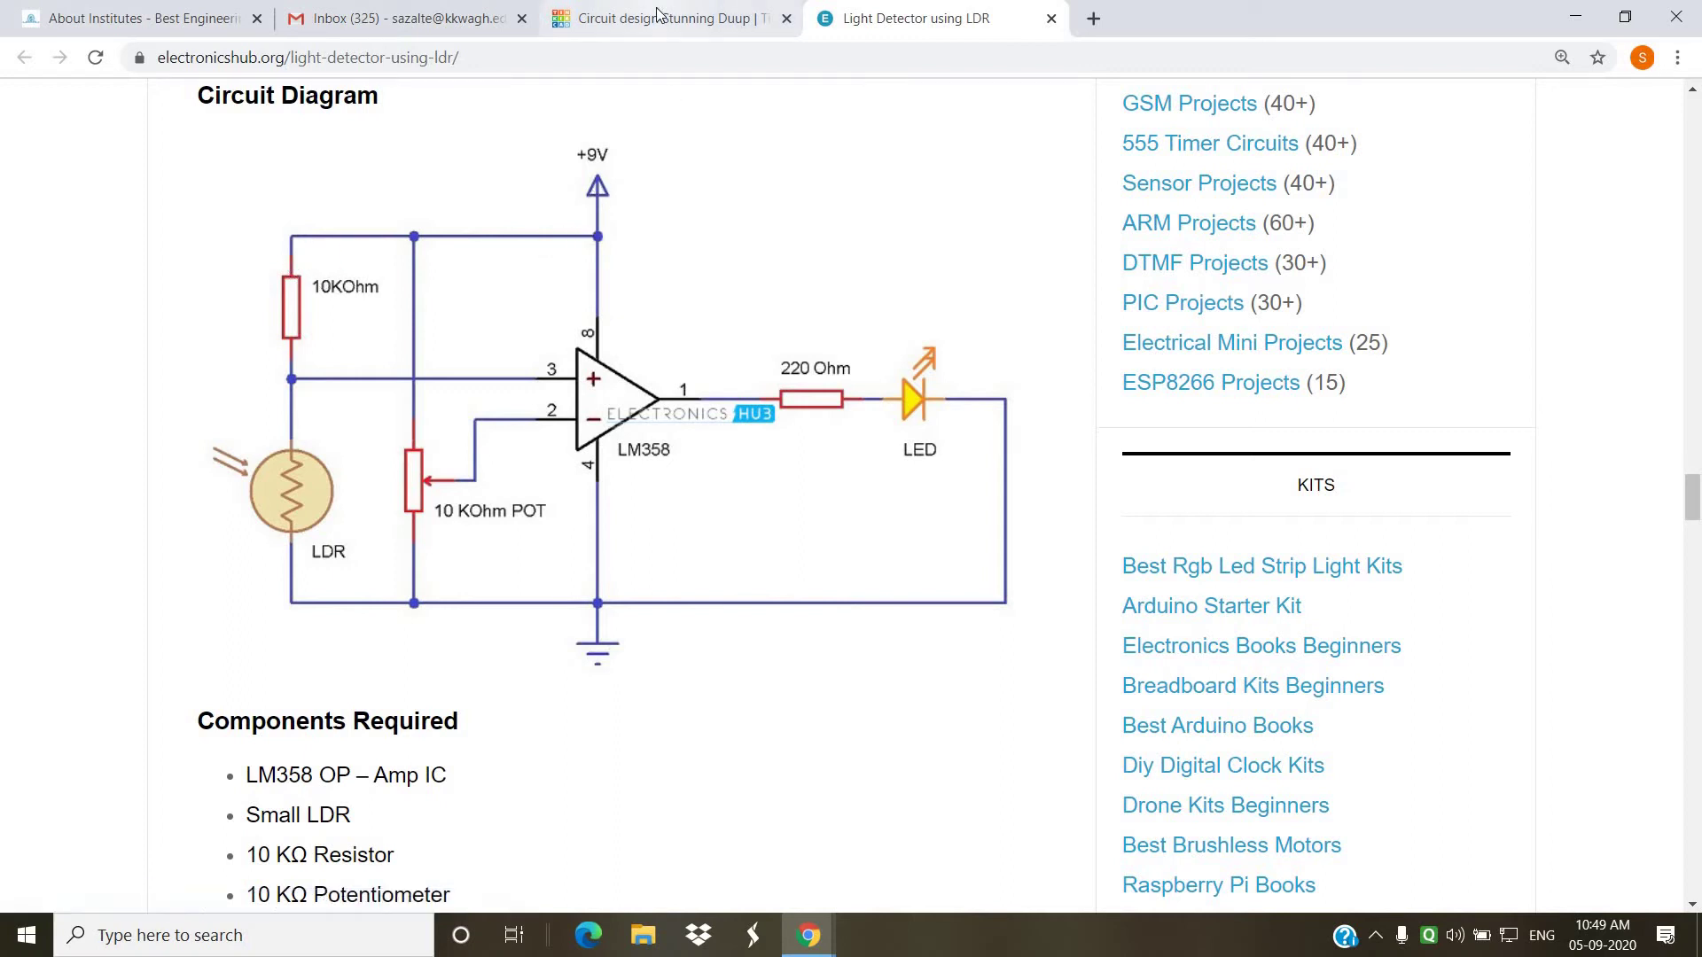
key(ctrl+shift+Tab)
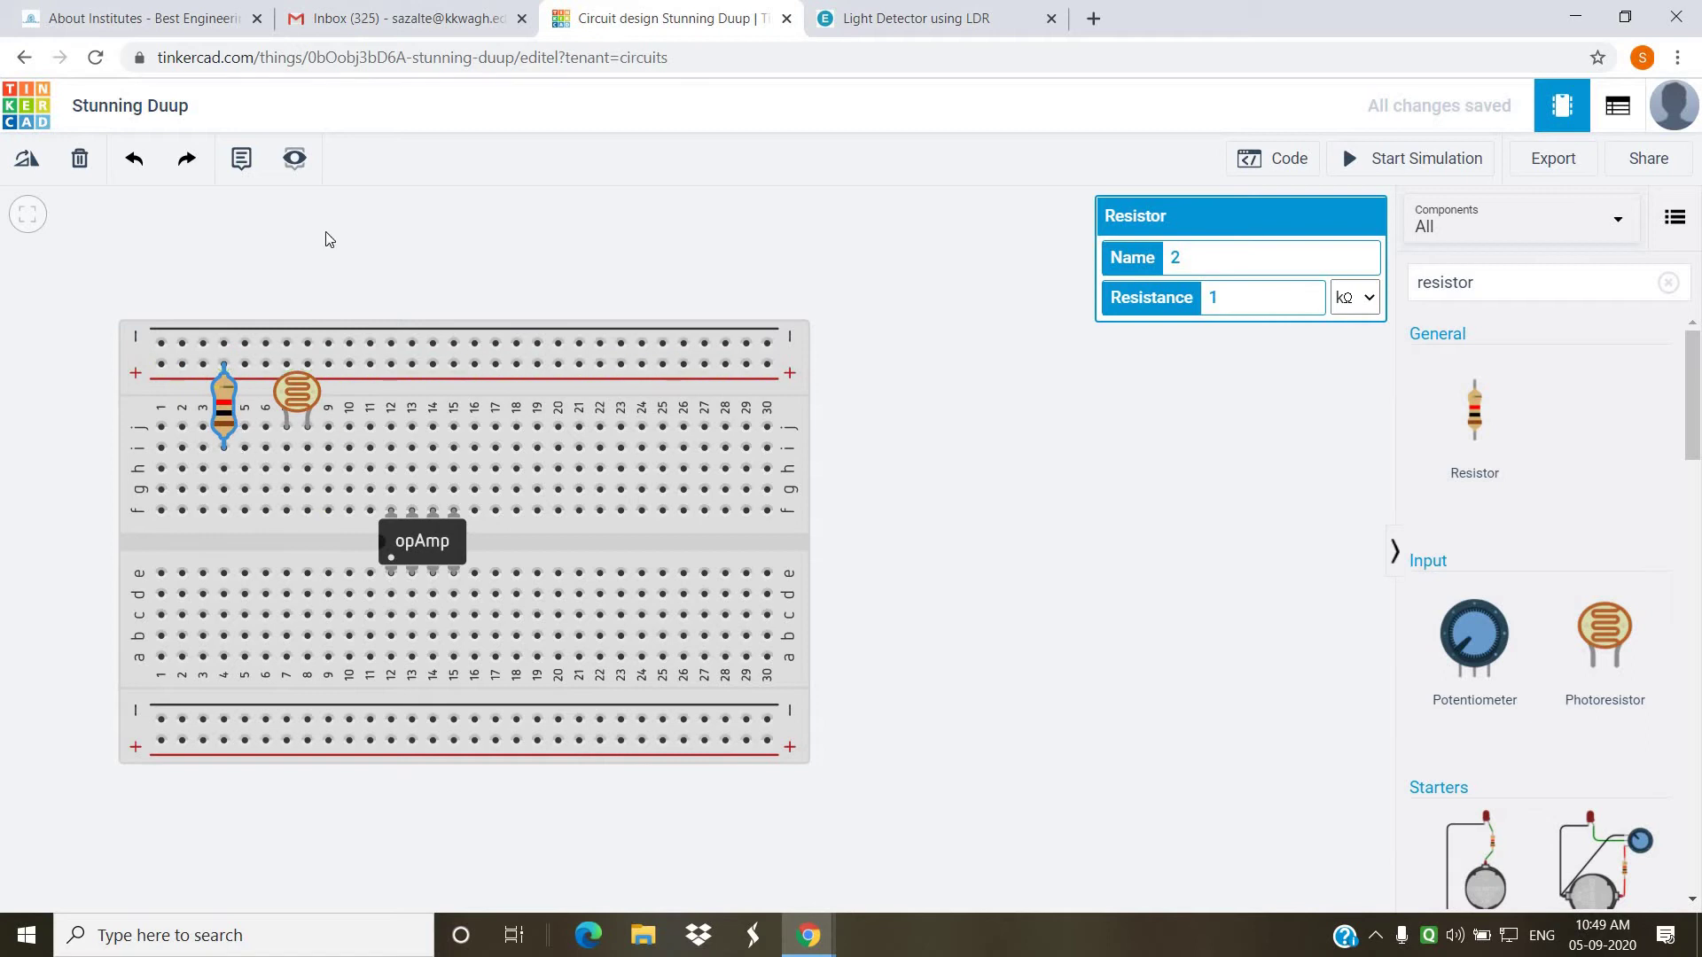
click(886, 13)
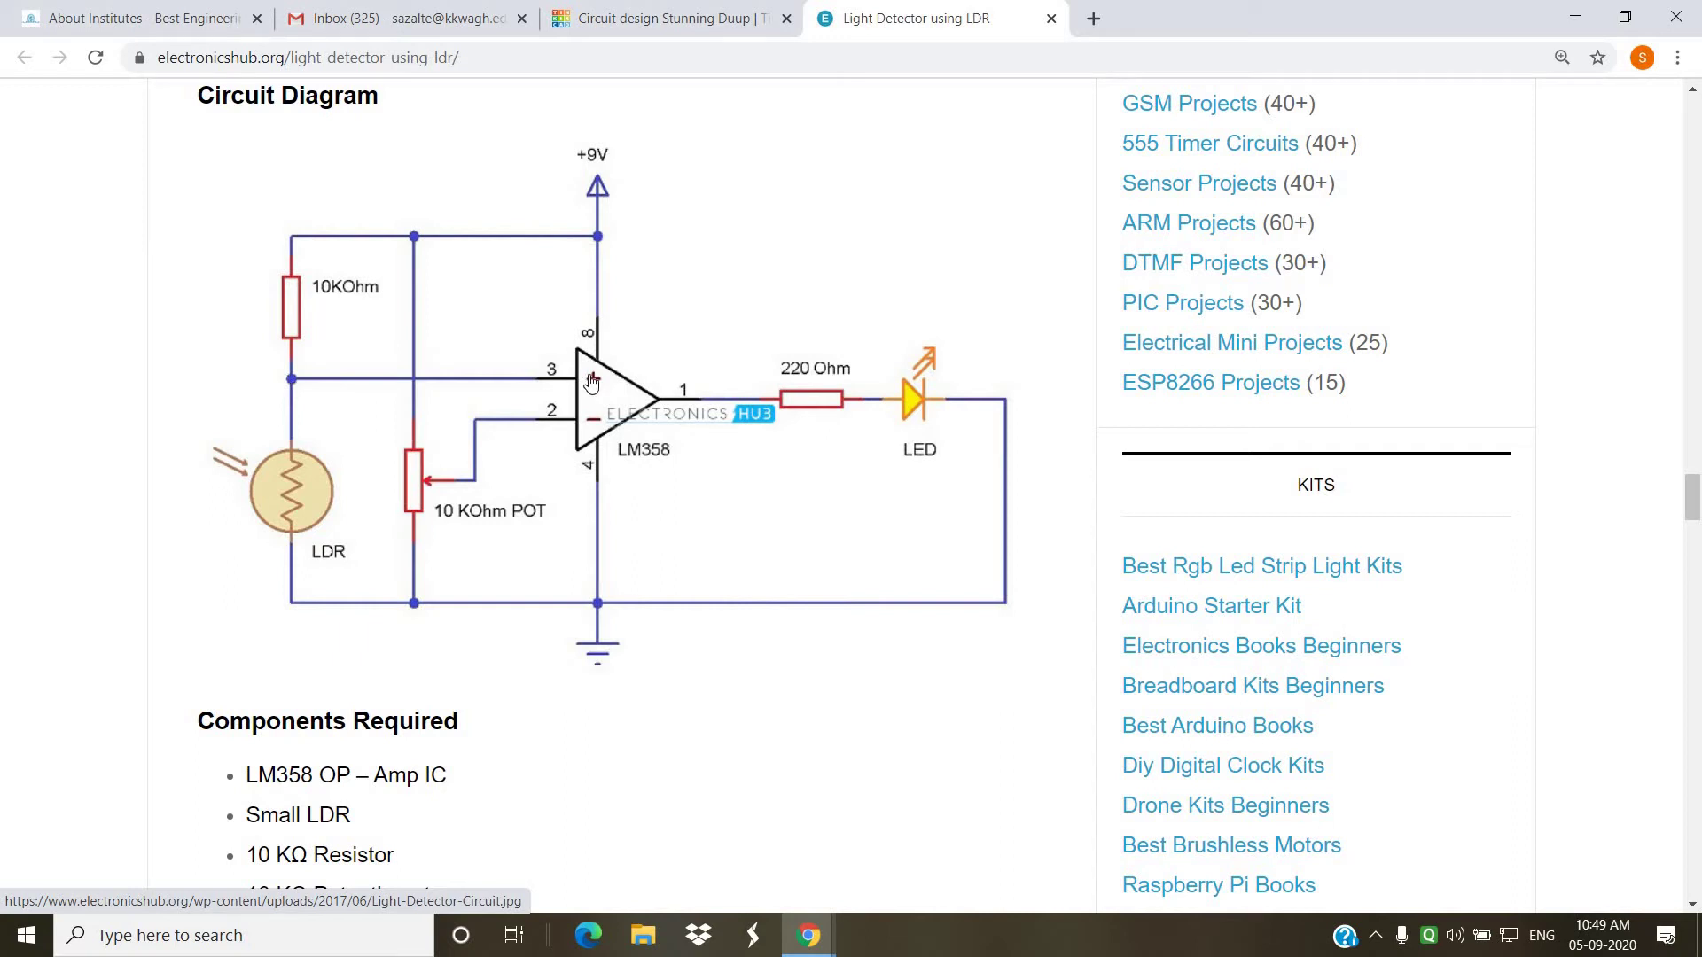
click(612, 13)
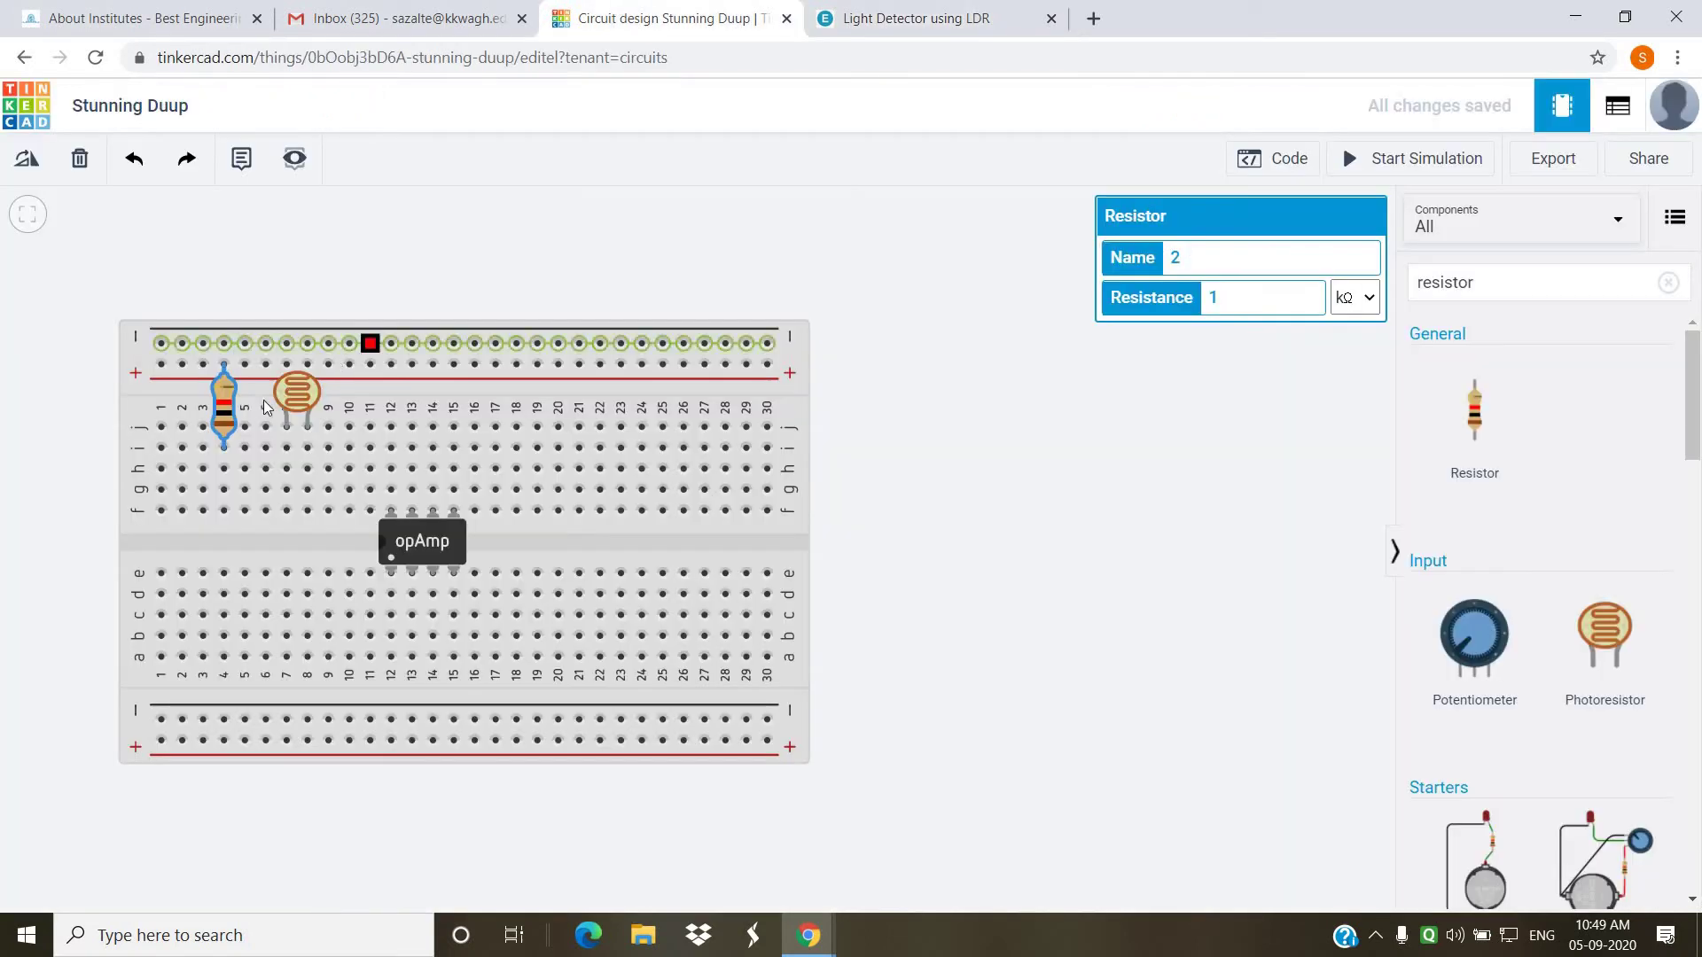
click(224, 491)
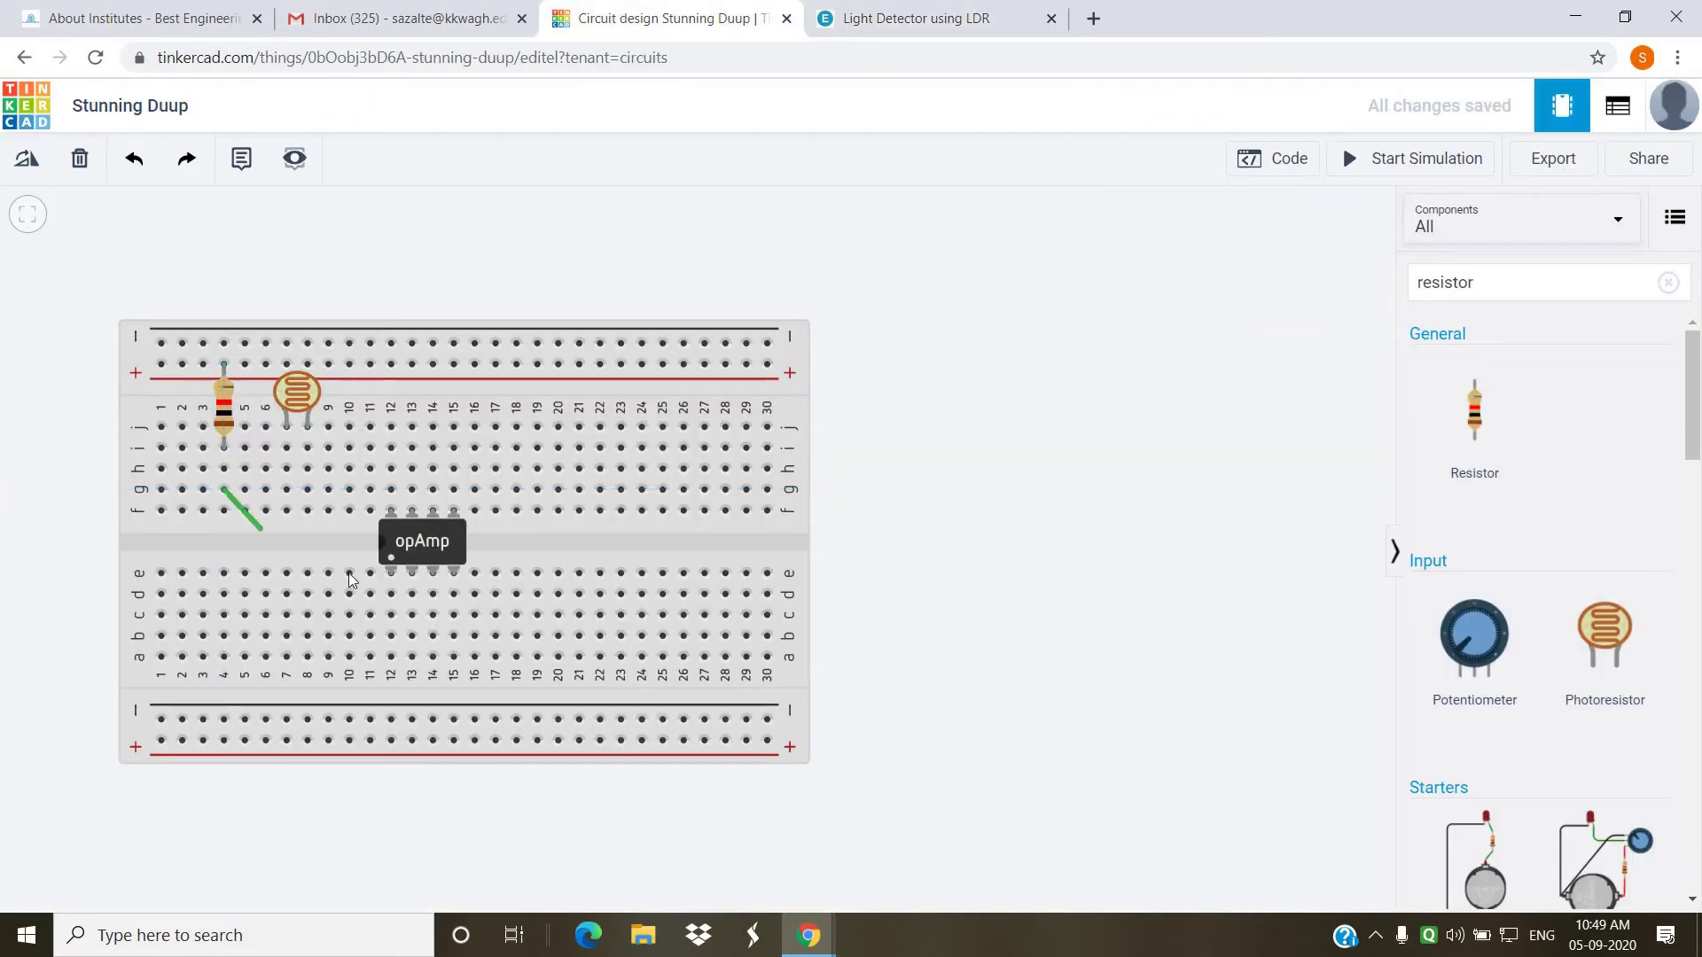
click(432, 593)
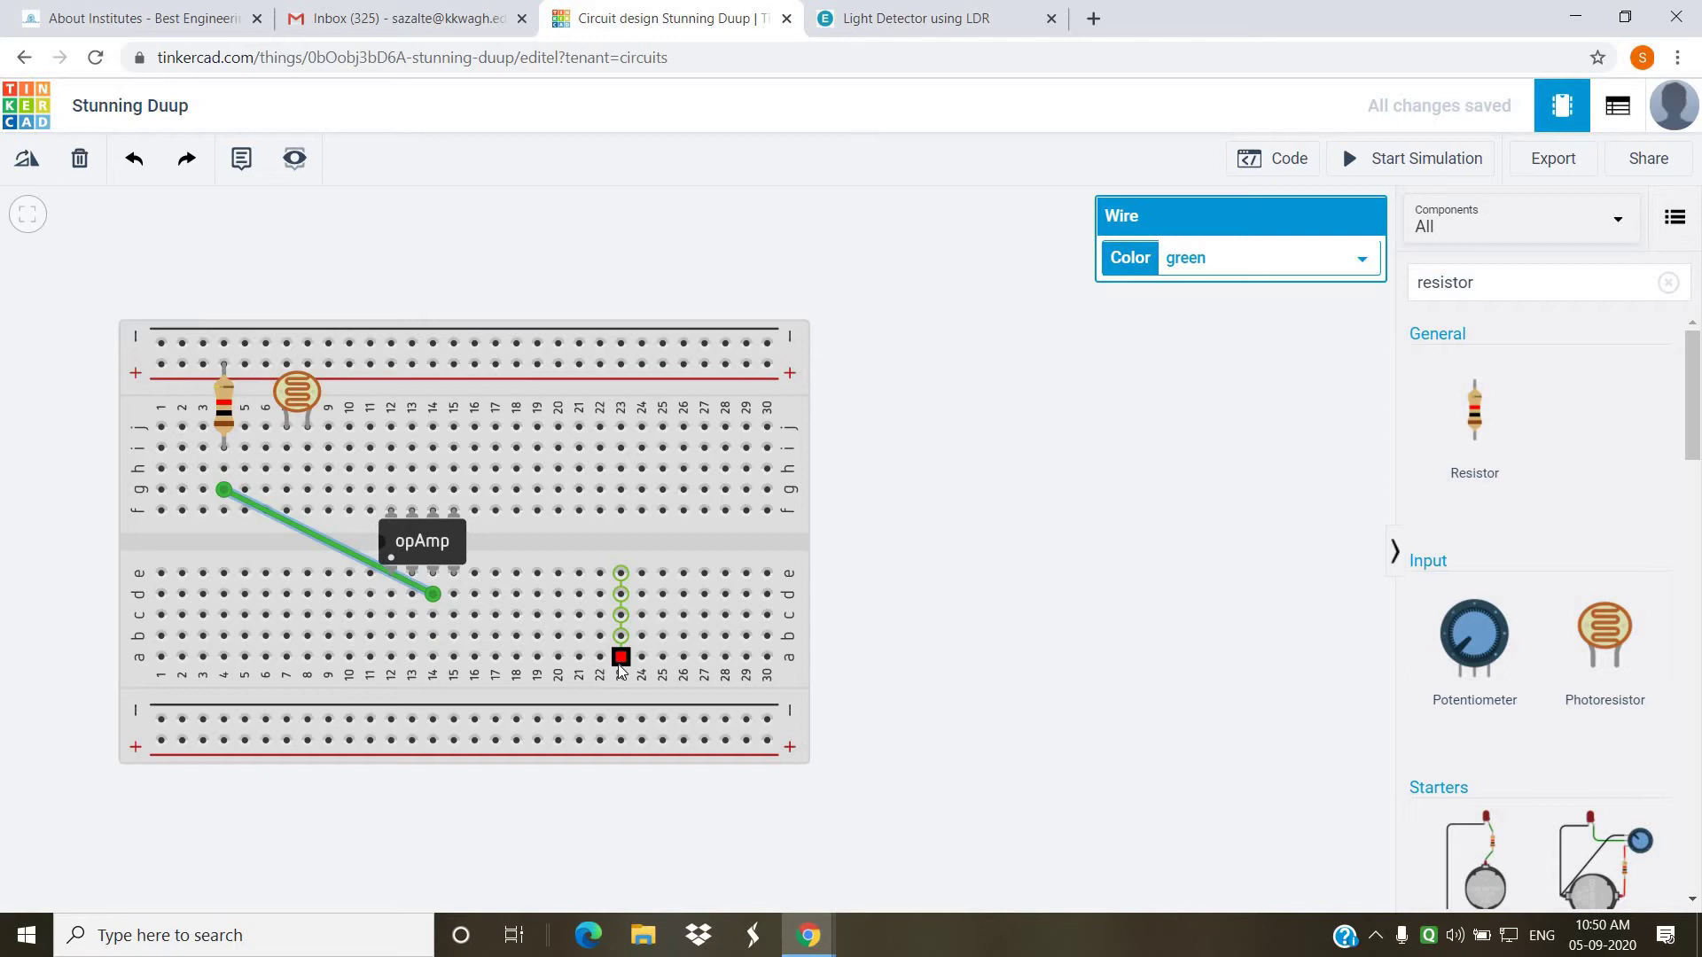
- Following the circuit diagram, wire the resistor's column at h4 to the photoresistor's first leg at i7
click(849, 16)
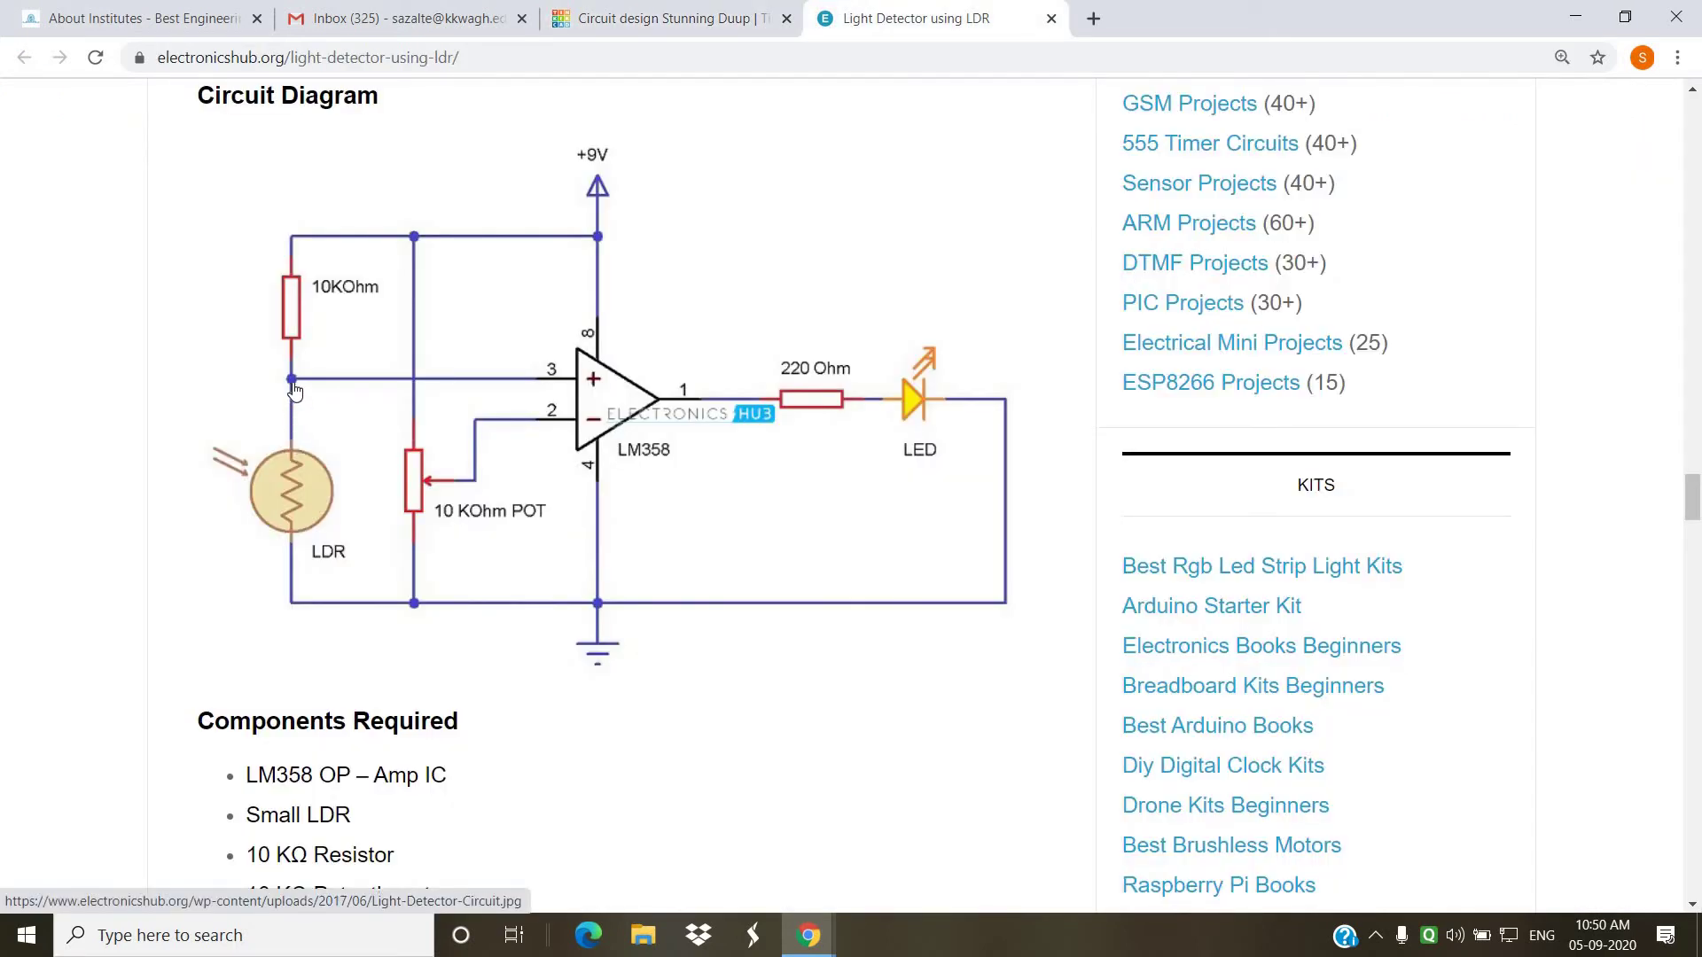
click(660, 21)
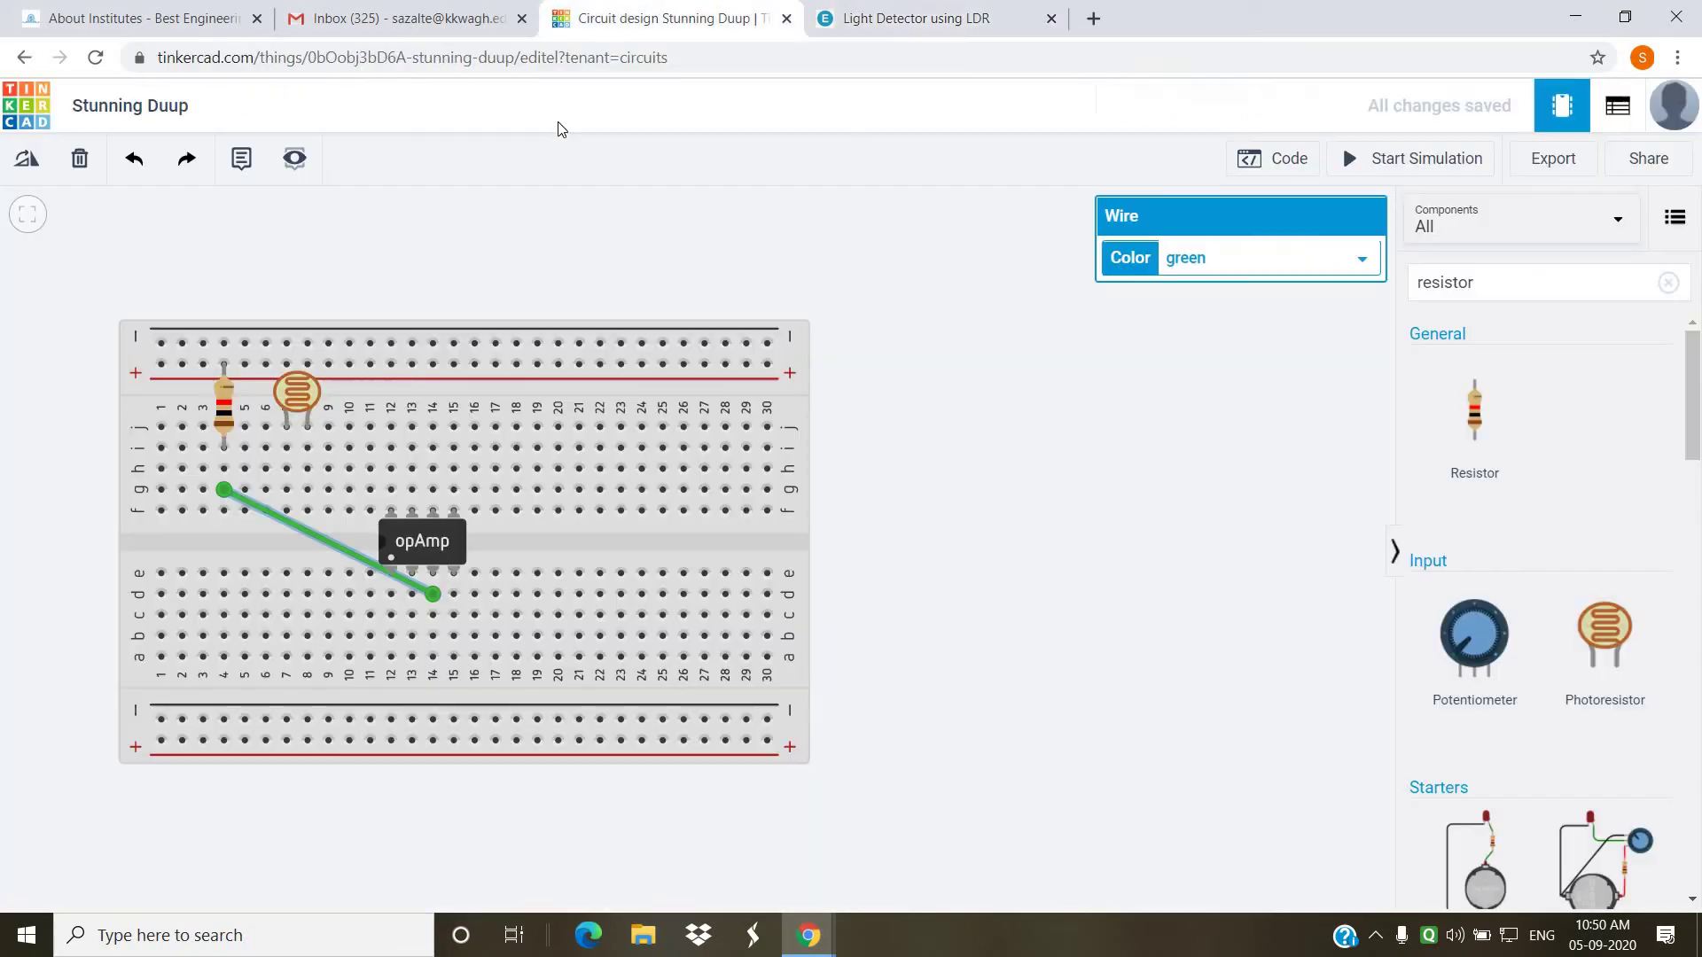
click(221, 467)
click(286, 449)
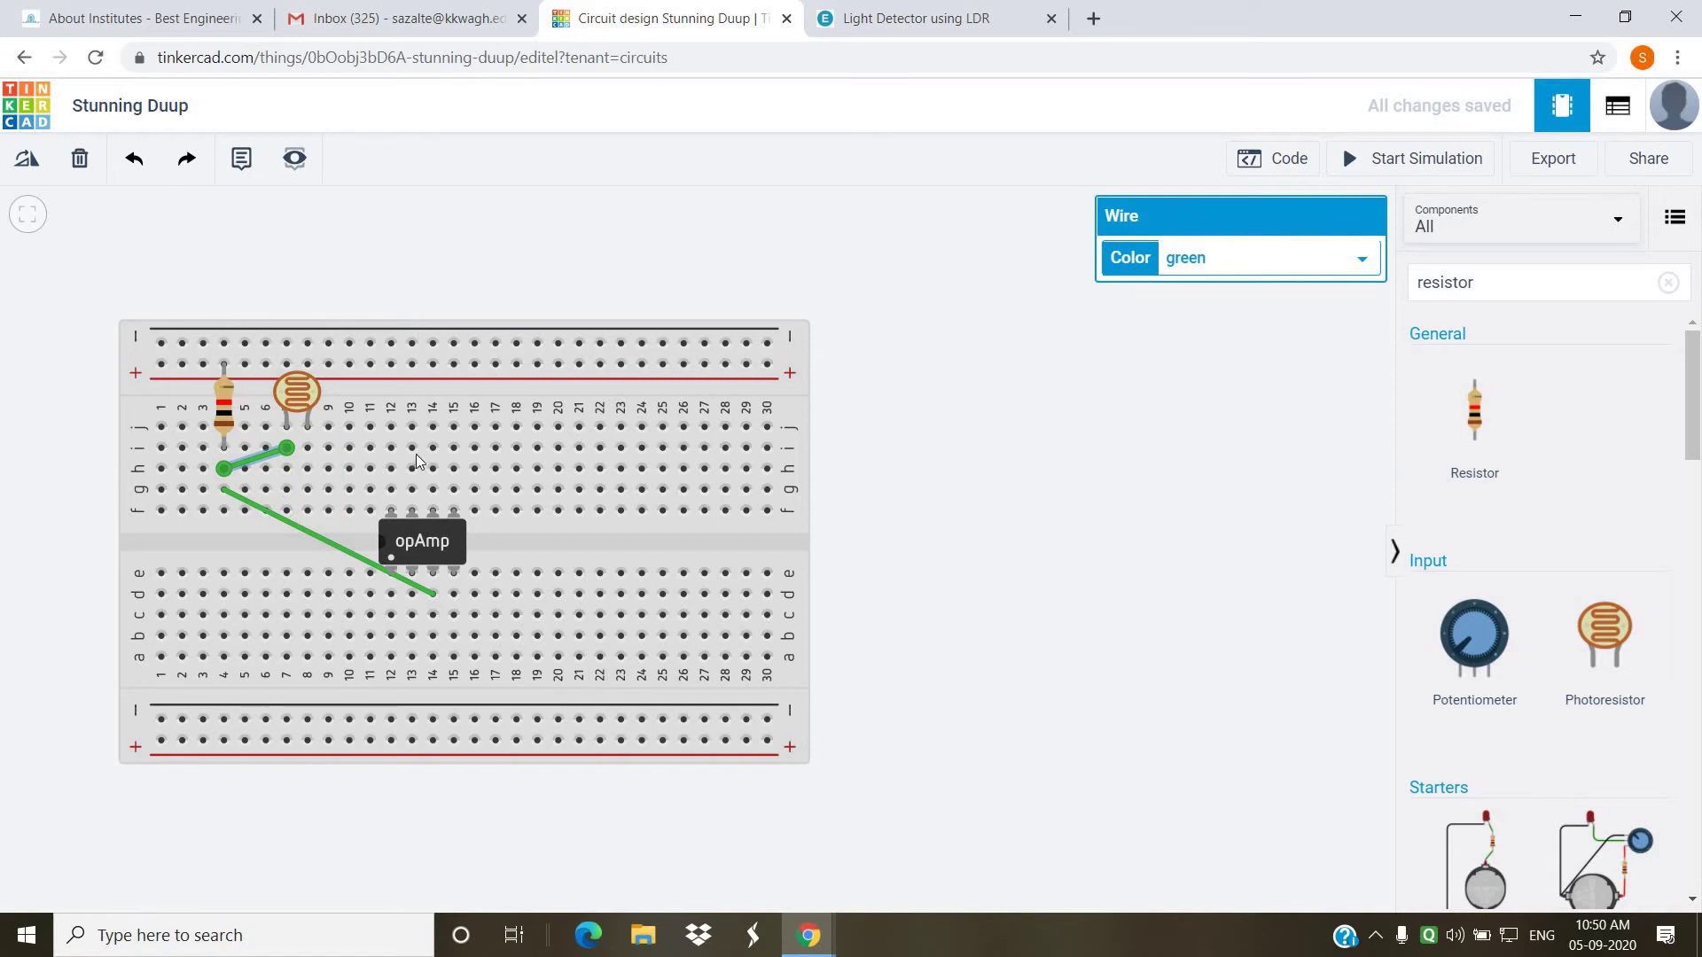
- Following the circuit diagram, wire the photoresistor's second leg from i8 to the lower negative rail
click(223, 486)
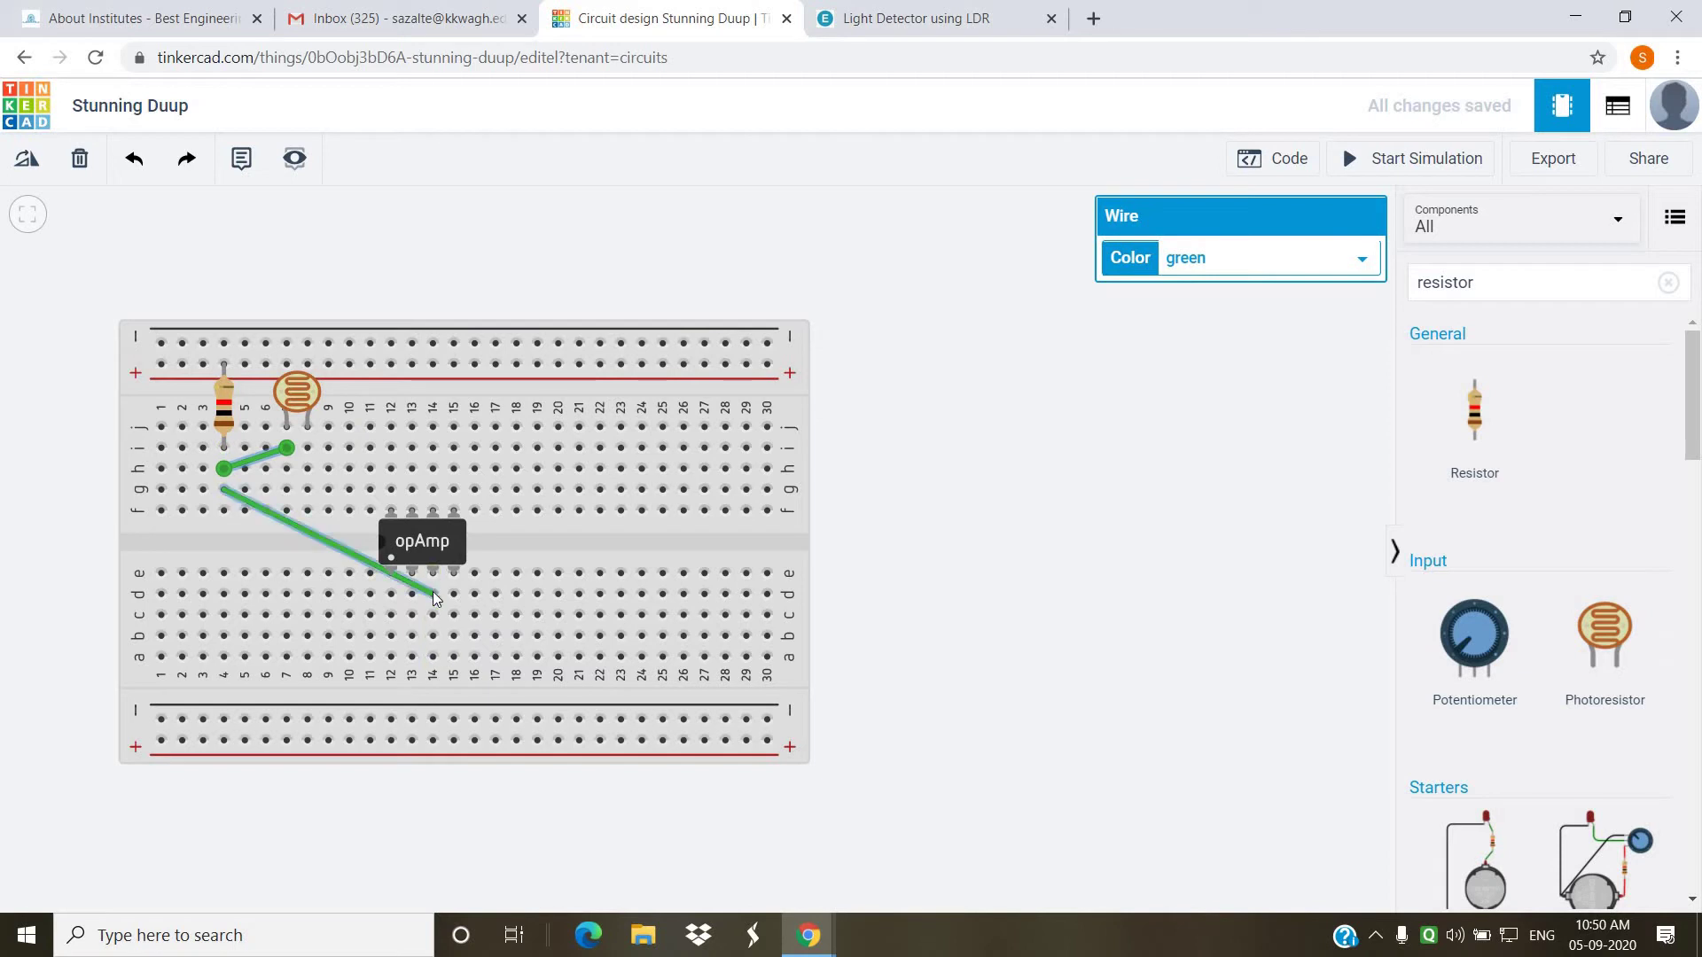
click(847, 7)
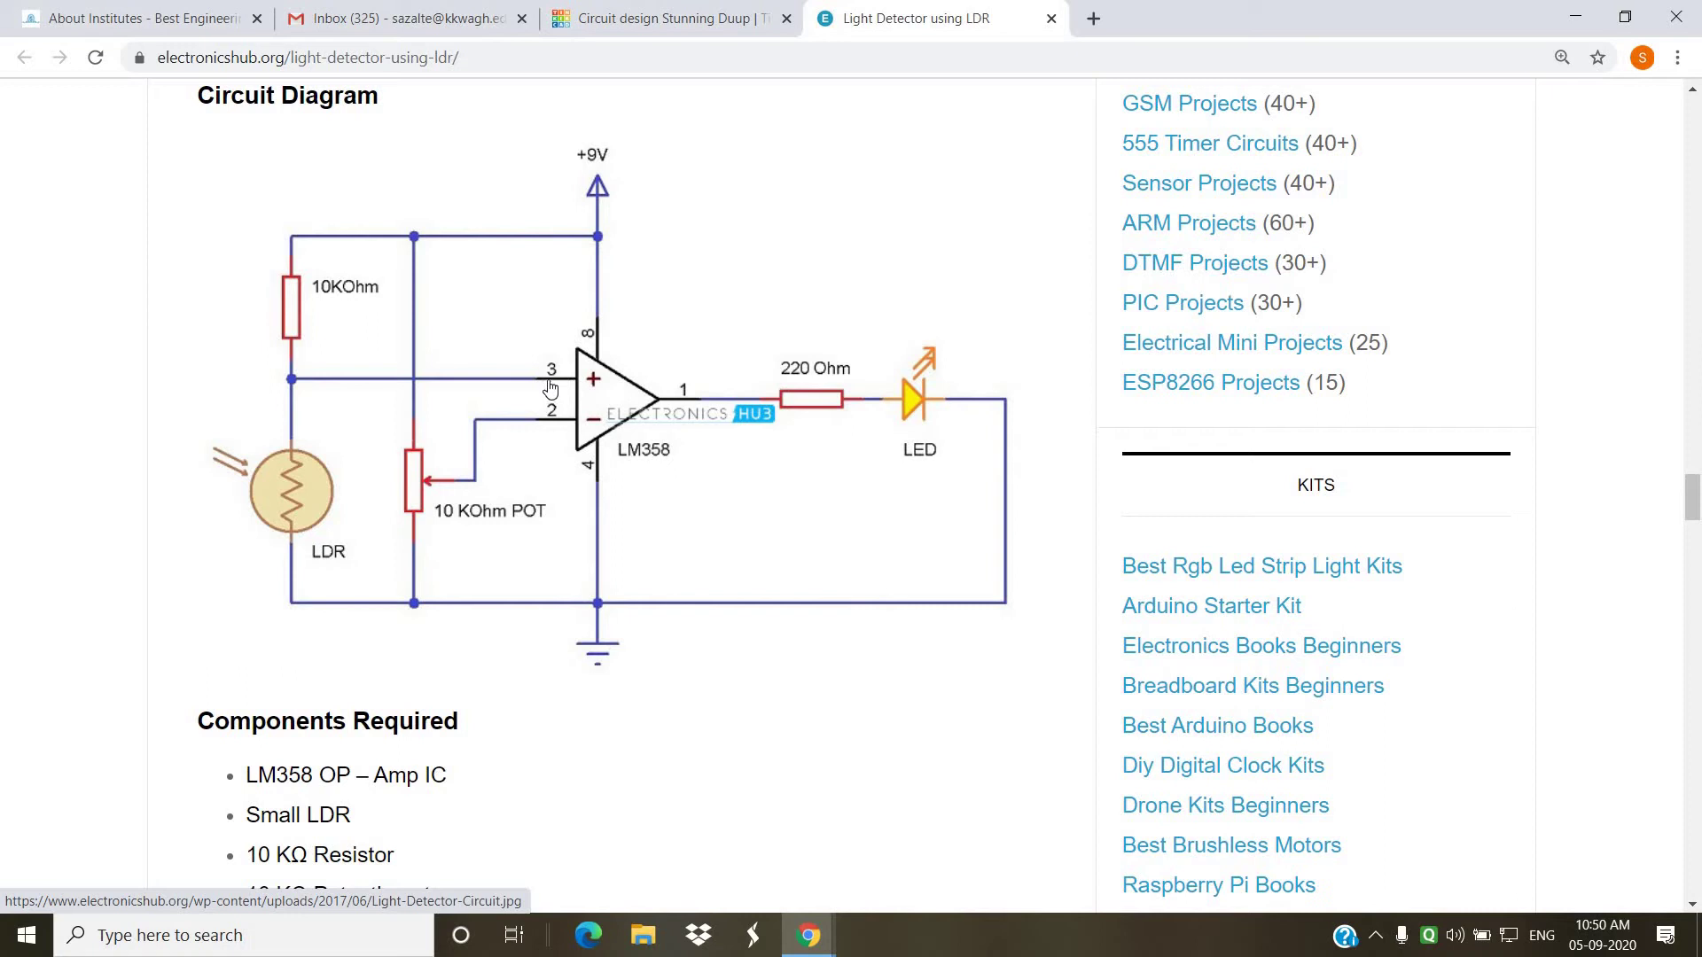
click(689, 16)
click(856, 12)
click(620, 16)
click(307, 450)
click(307, 720)
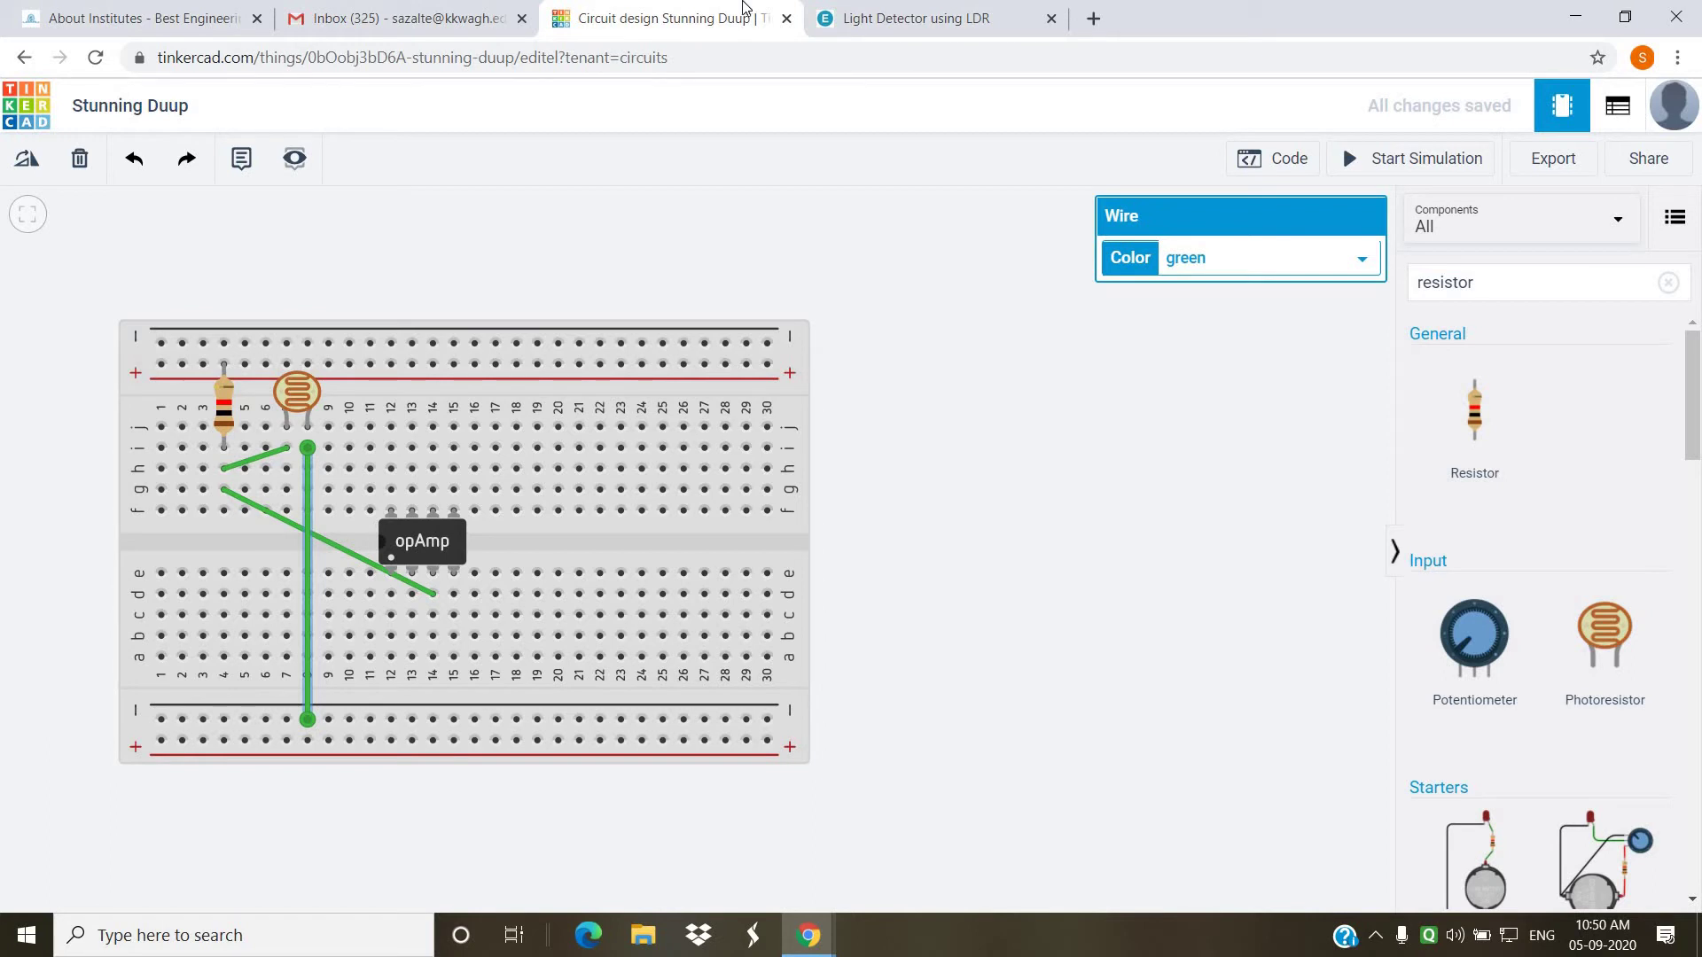
- Following the circuit diagram, set the resistance of the column 4 resistor to 10 kΩ
click(882, 11)
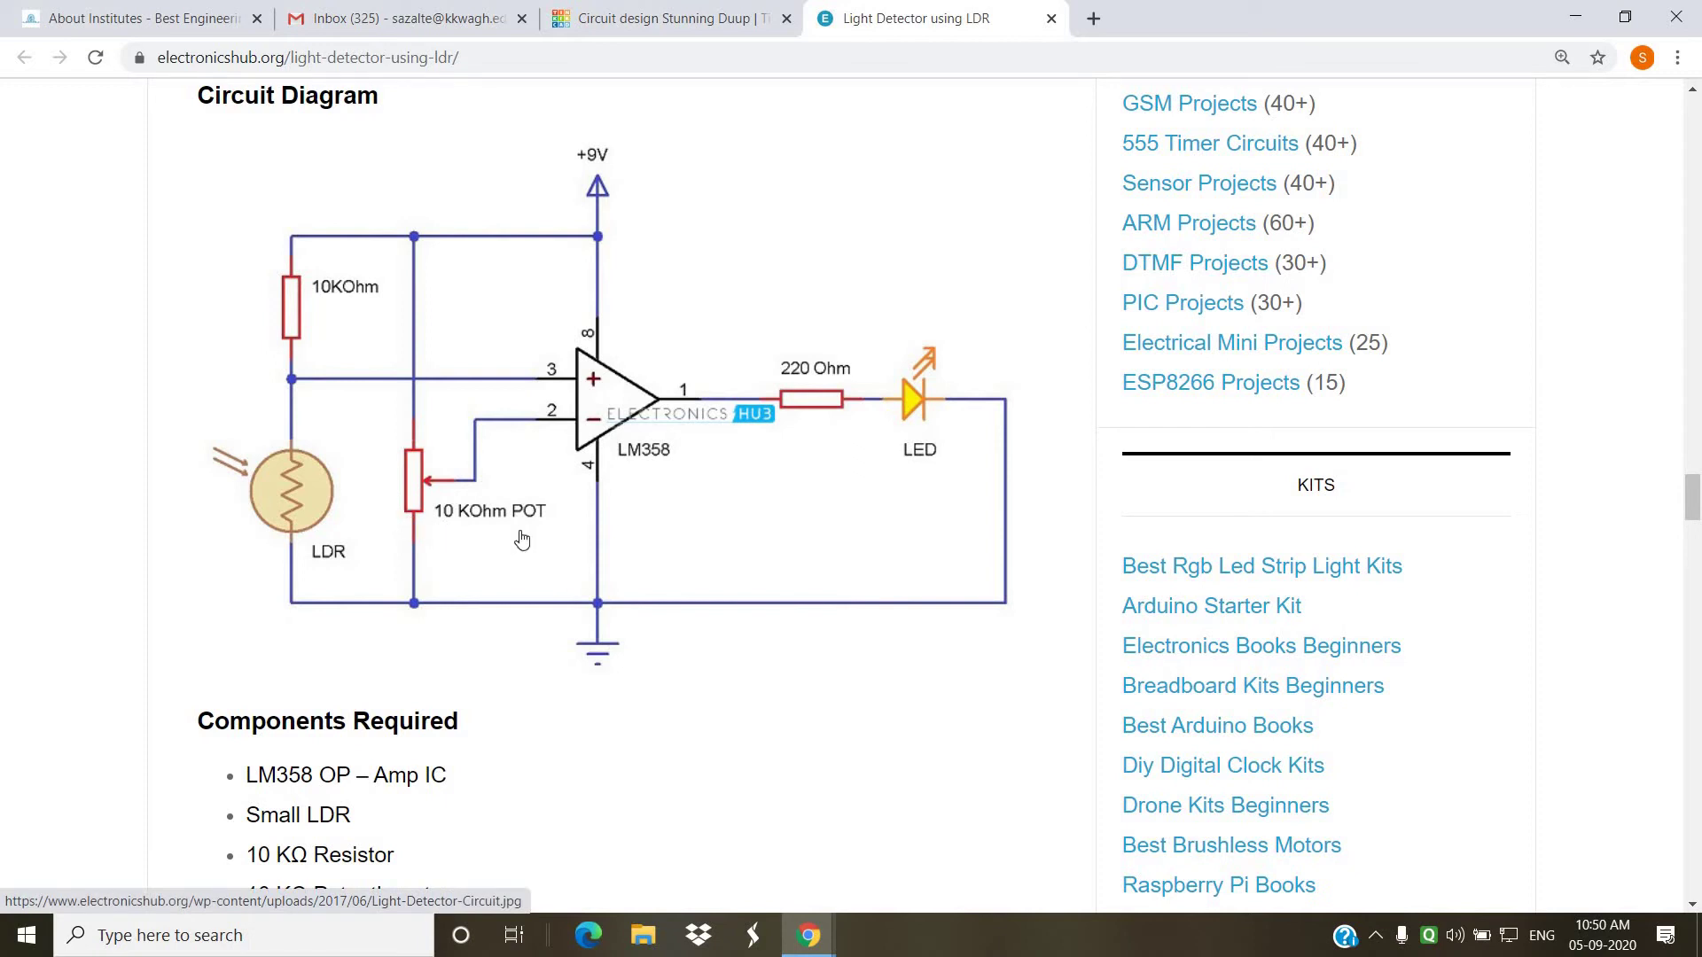
click(611, 12)
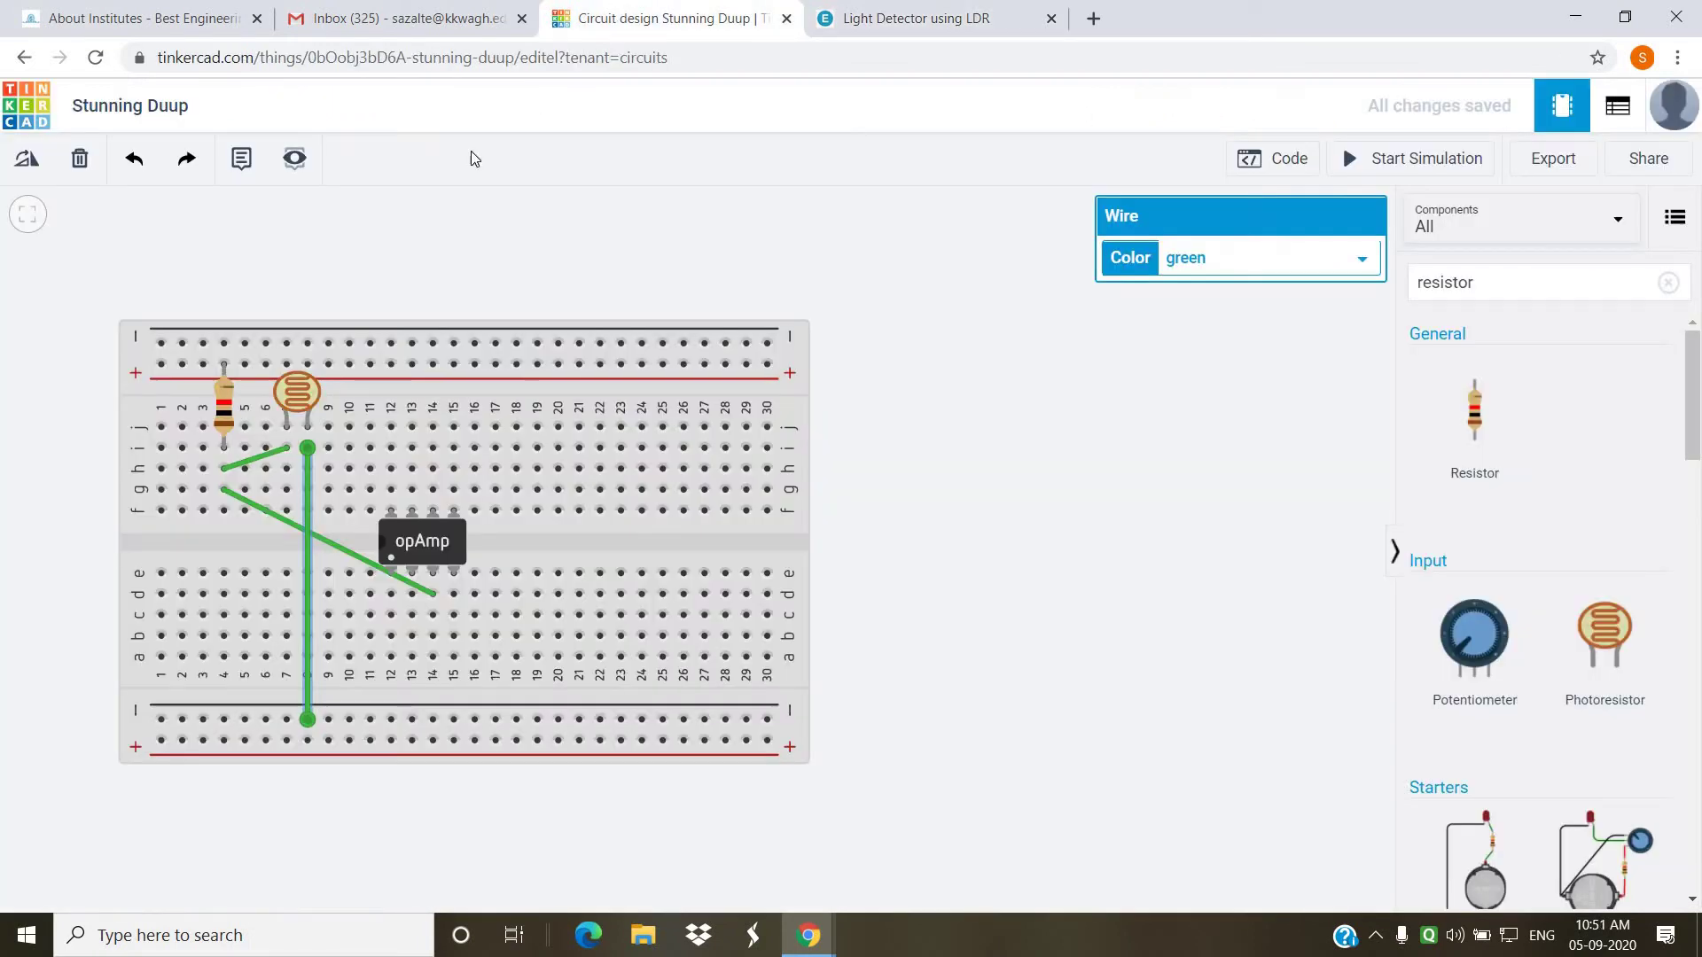
click(227, 408)
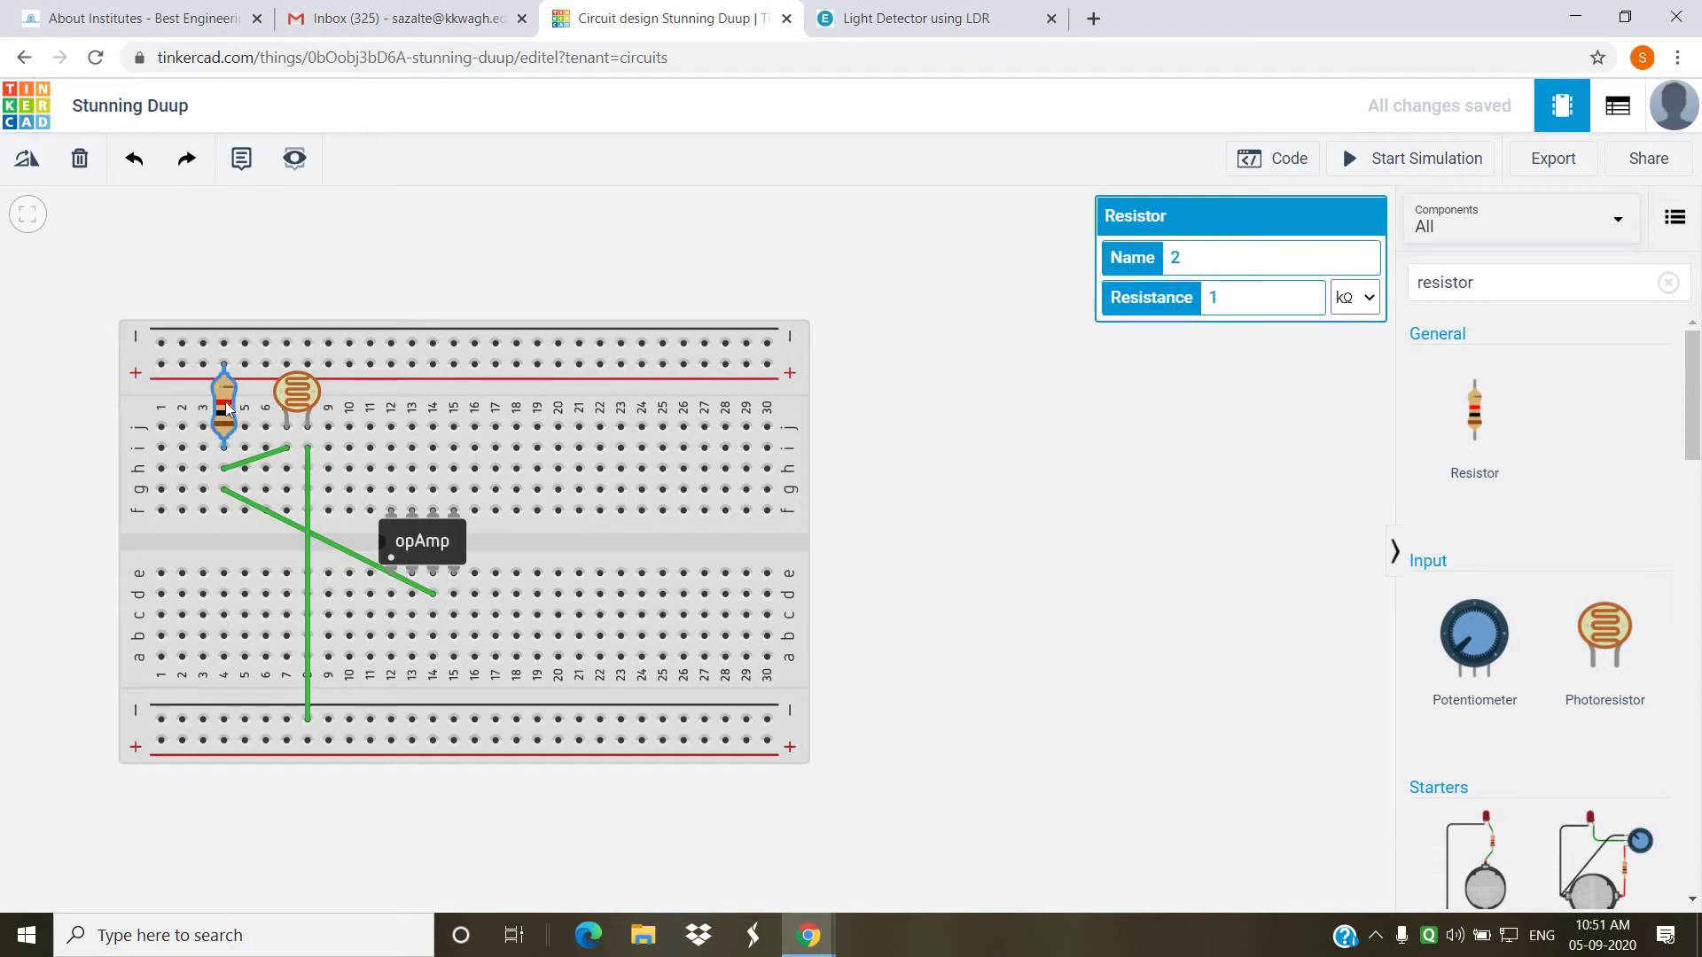
click(891, 13)
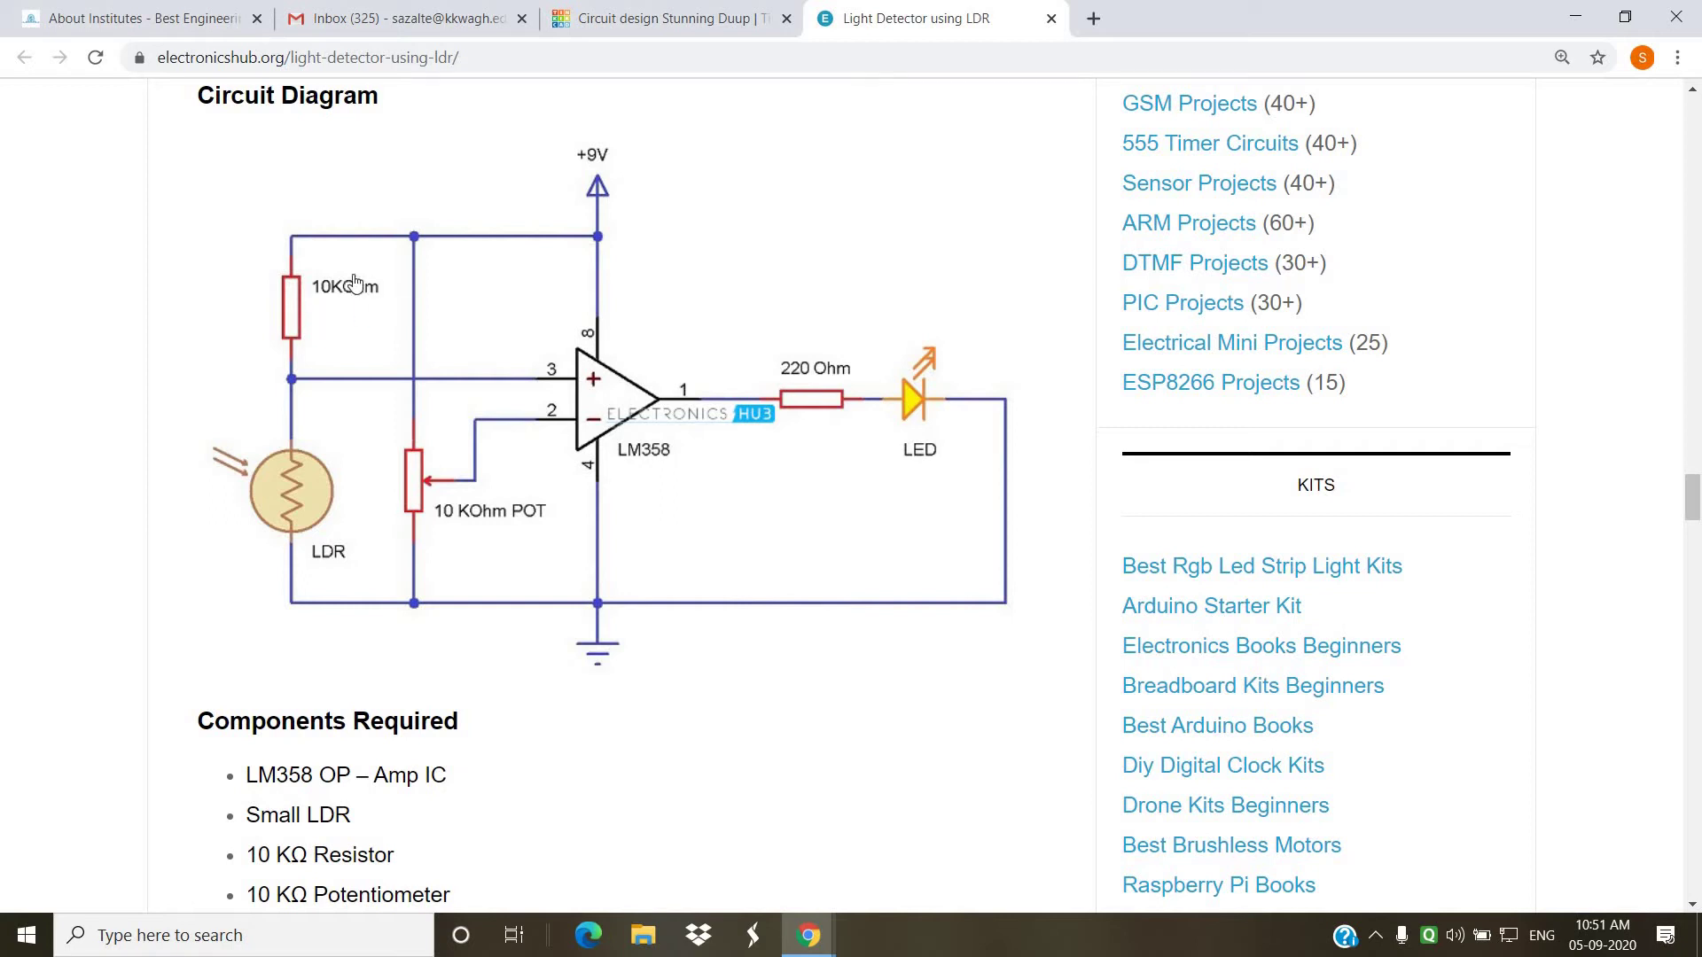
click(667, 17)
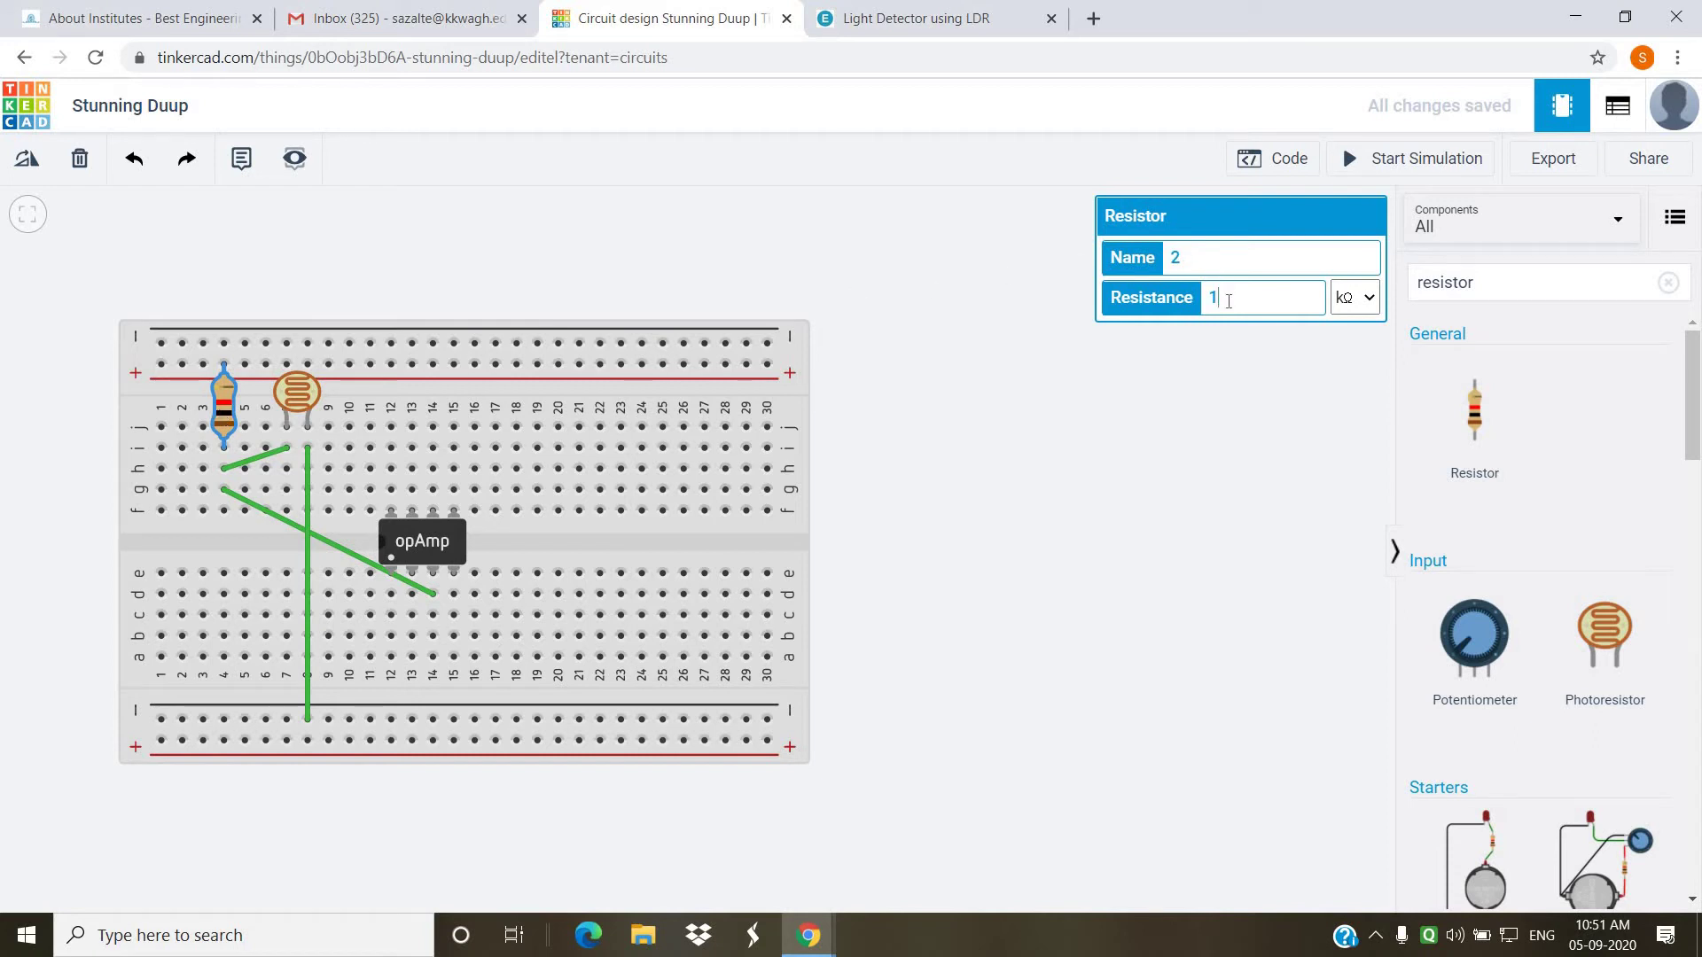
text(0)
click(1154, 440)
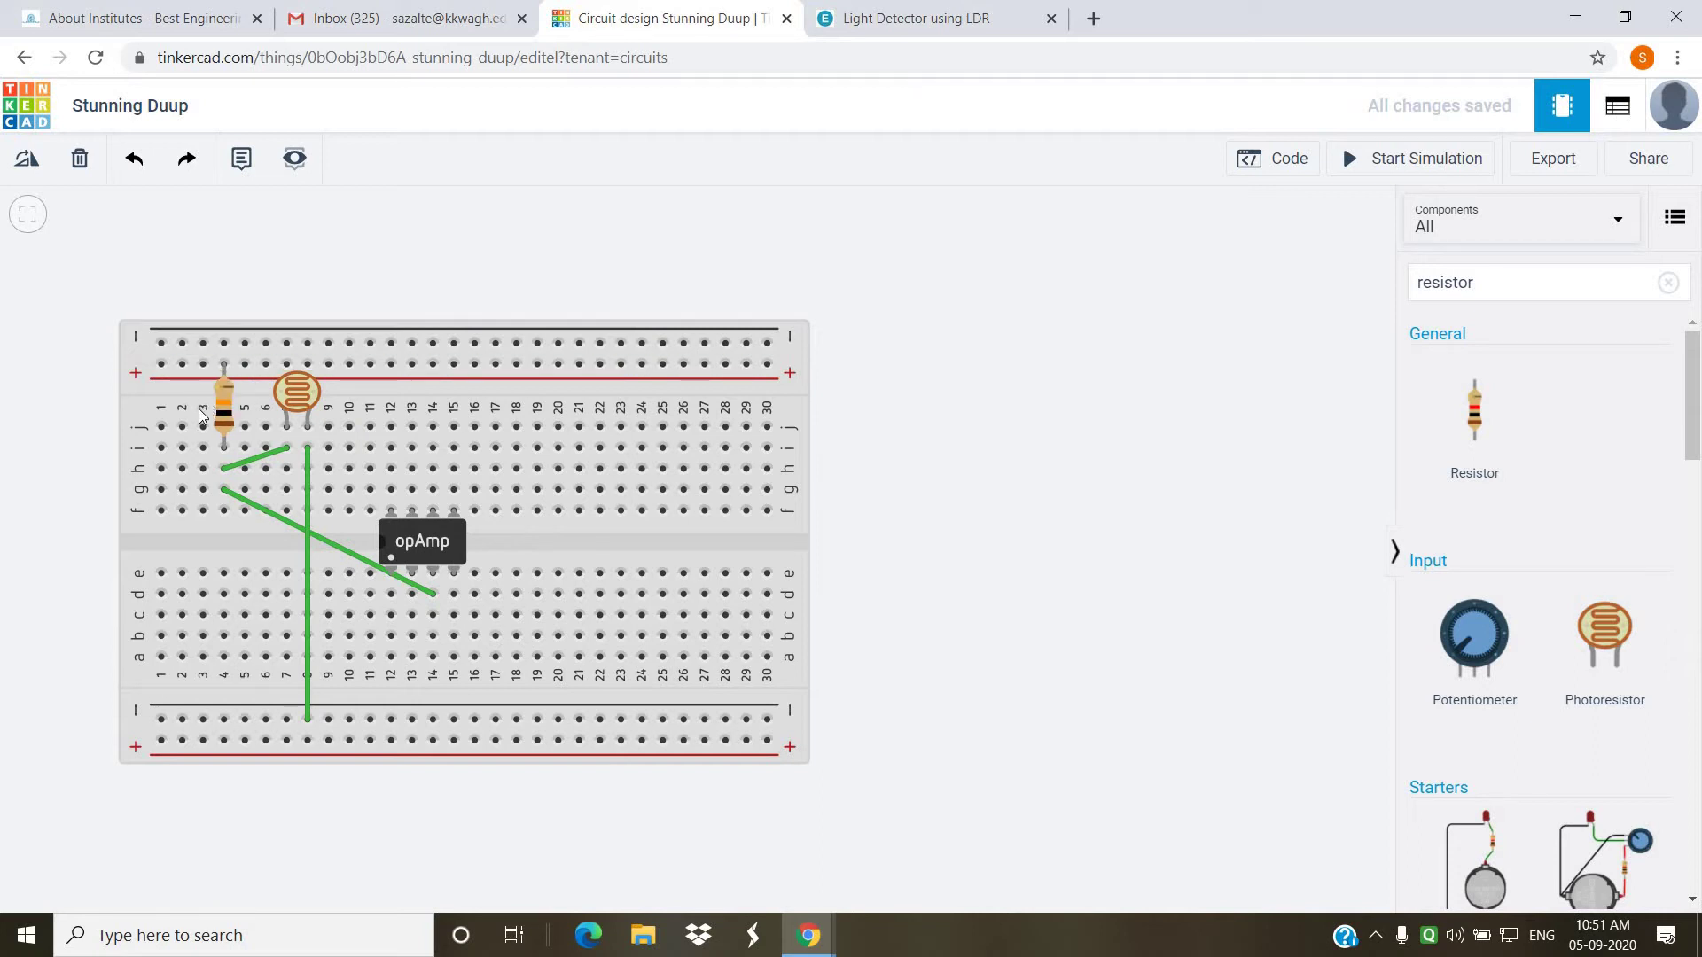
- Following the circuit diagram, place a Potentiometer on the breadboard with its three pins in columns 26 to 28 of row j
click(838, 27)
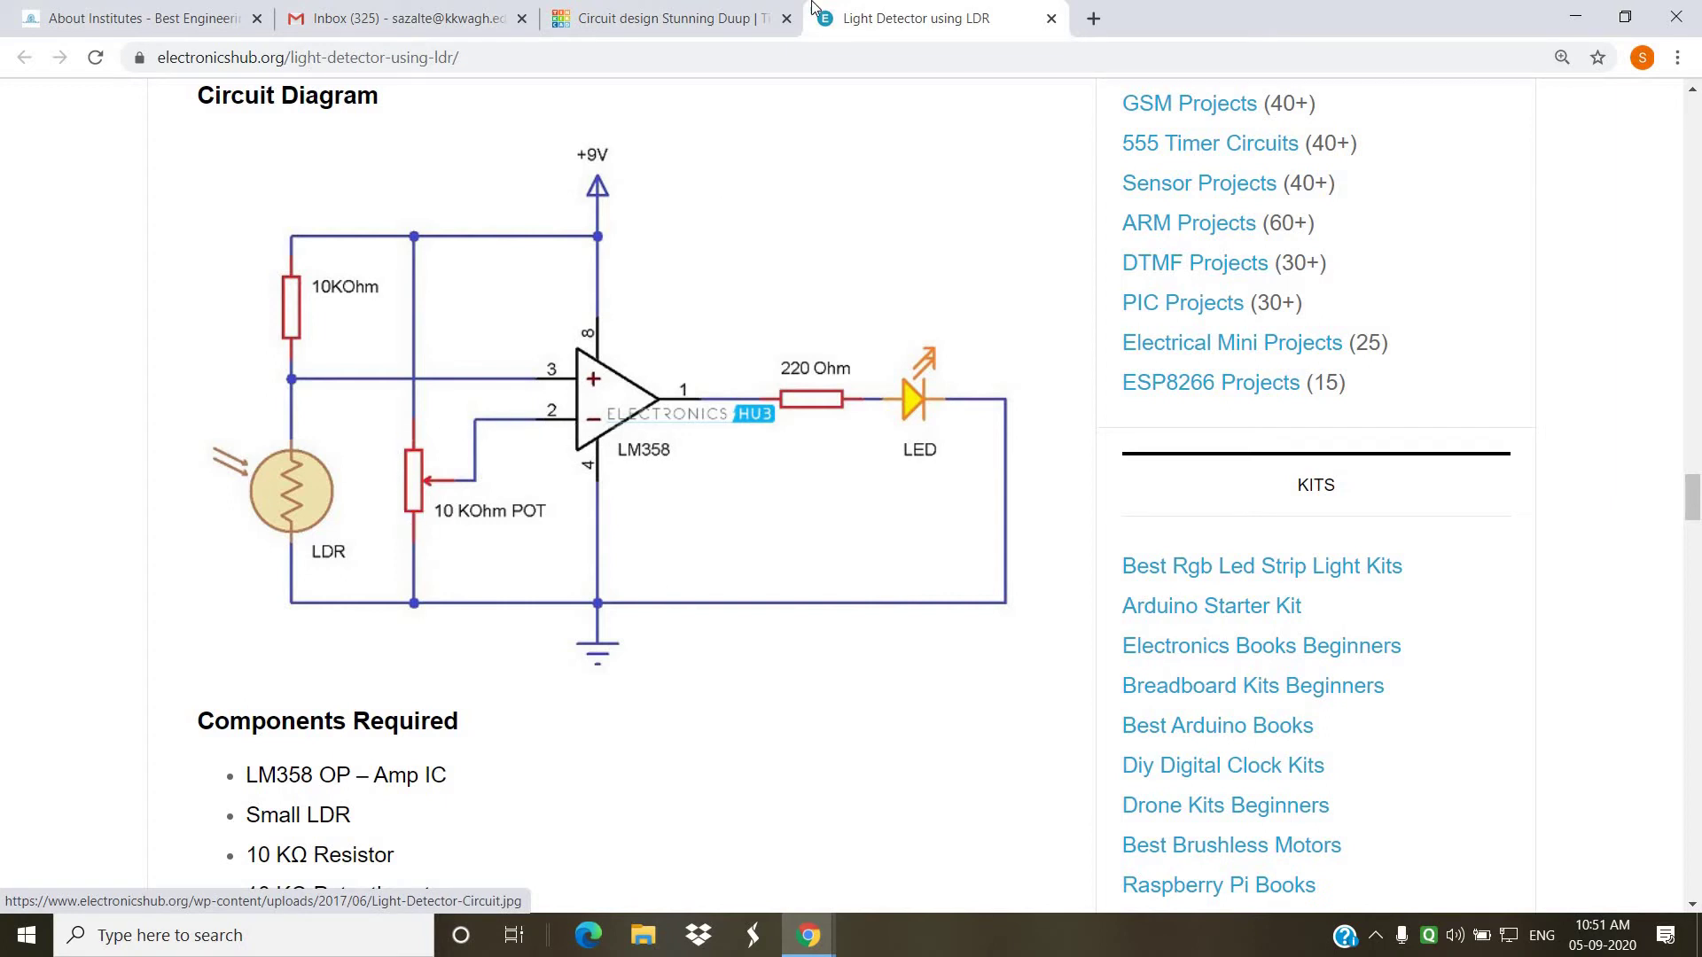
click(669, 19)
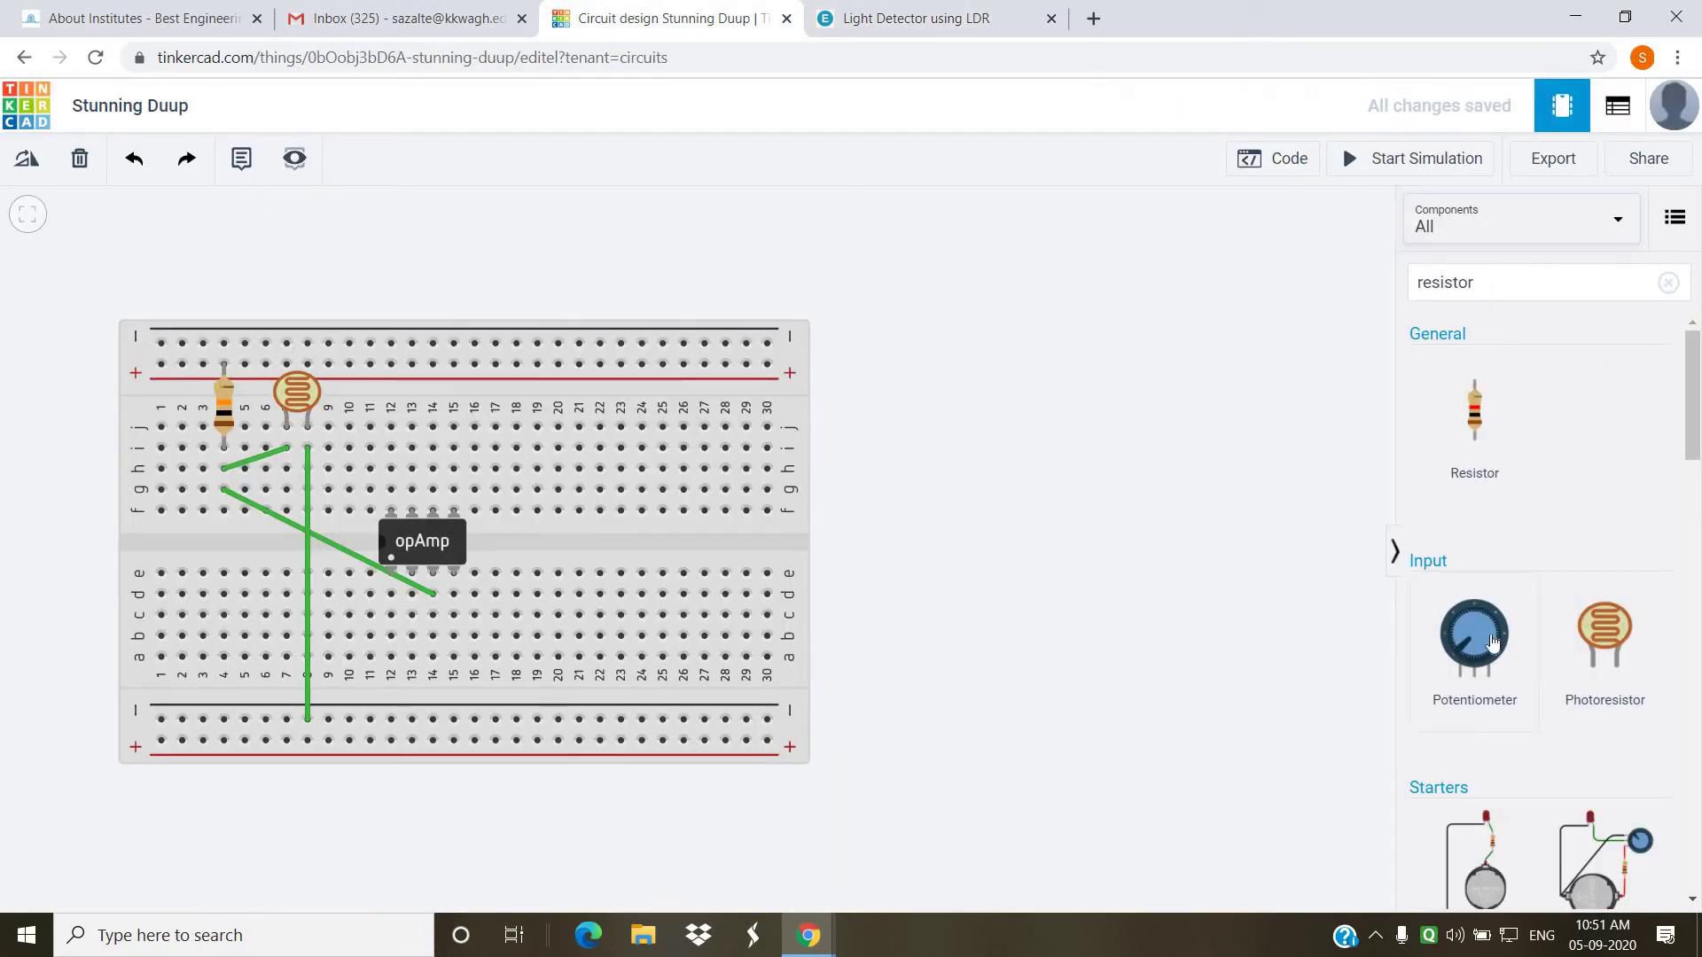
drag(1498, 647, 710, 427)
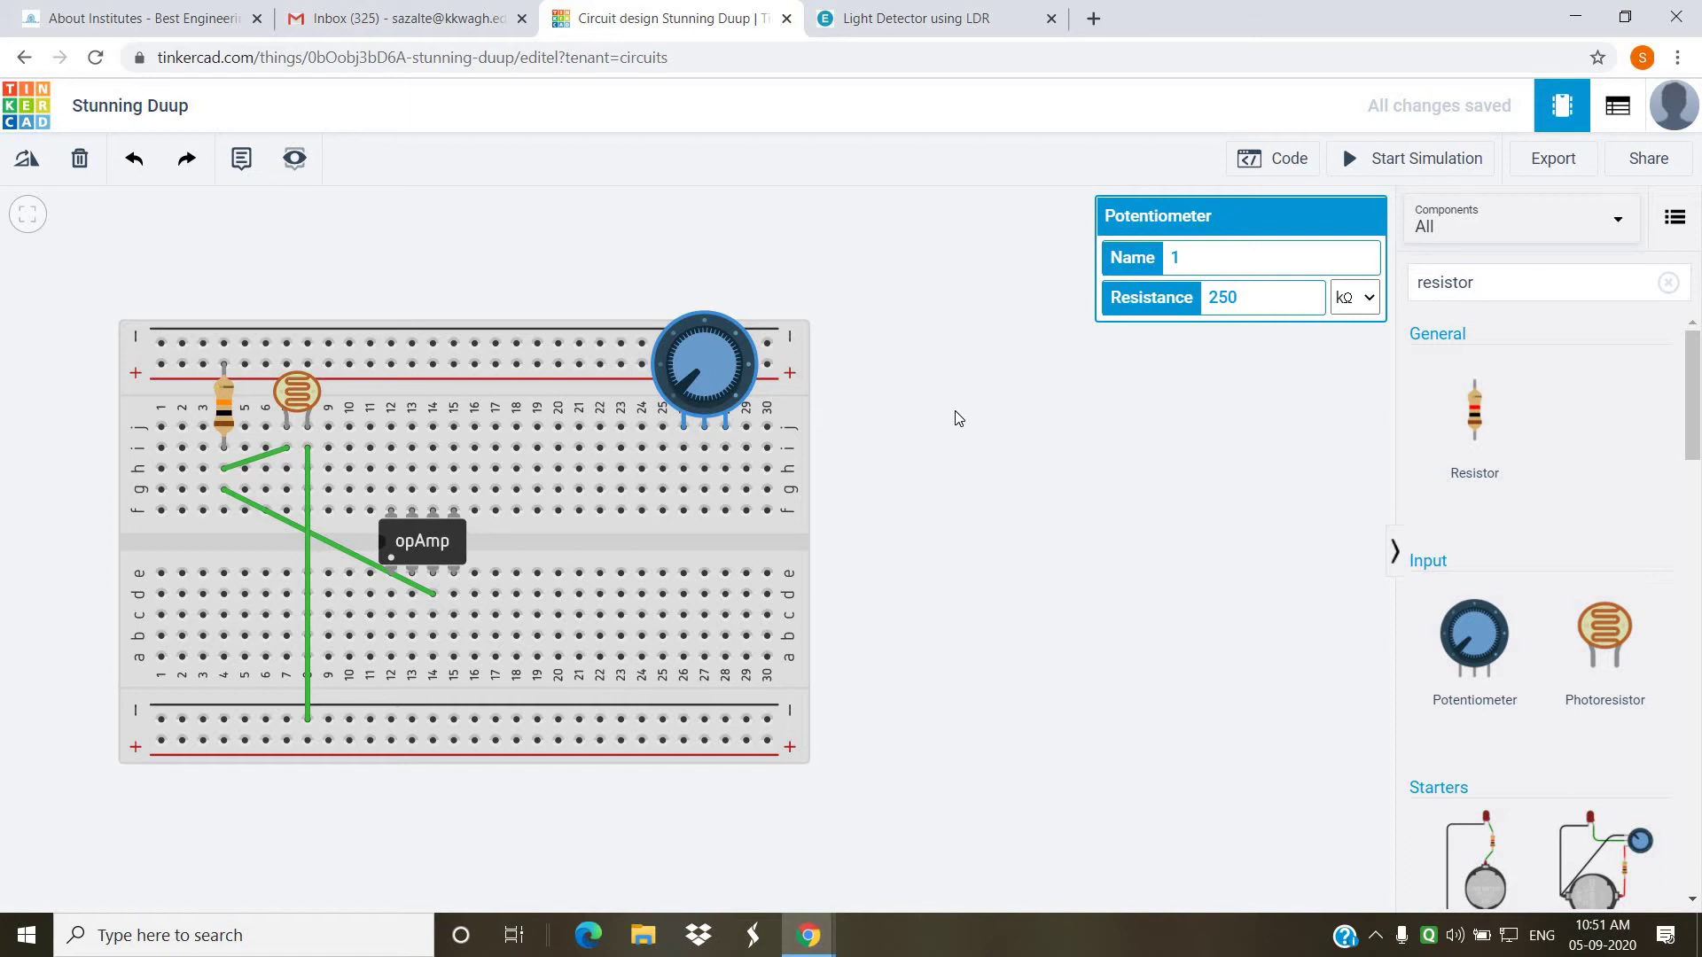
- Following the circuit diagram, wire the potentiometer's wiper at i27 to the op-amp's pin 2 at d13
click(939, 17)
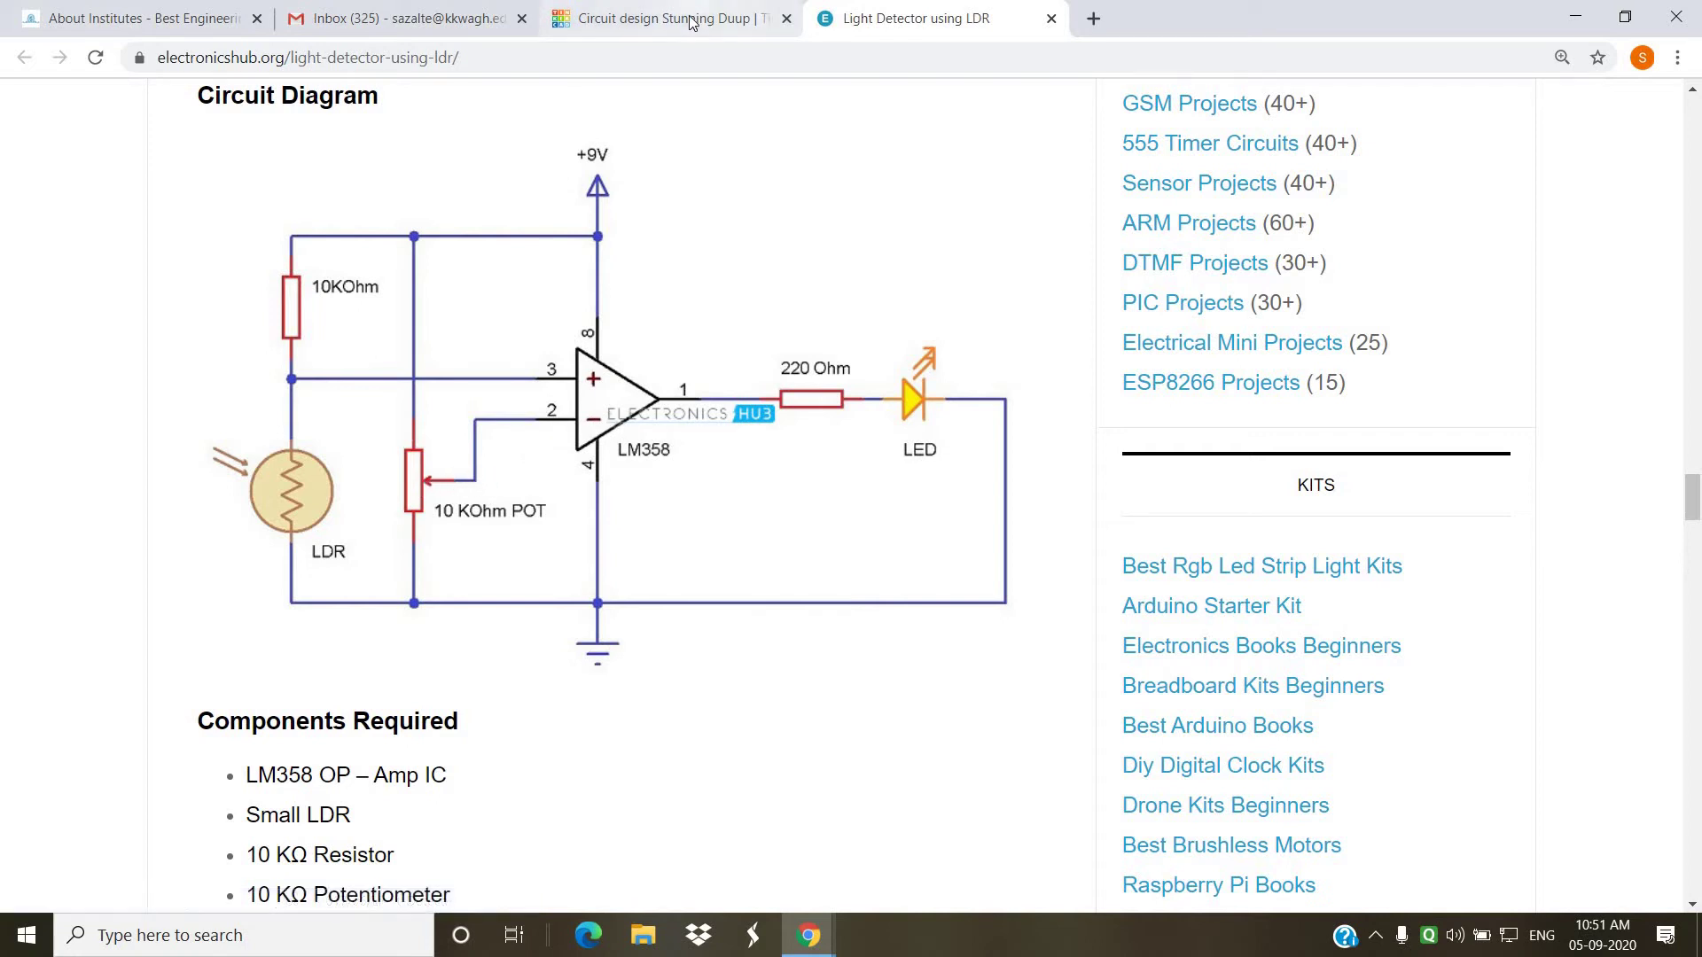
click(762, 13)
click(704, 447)
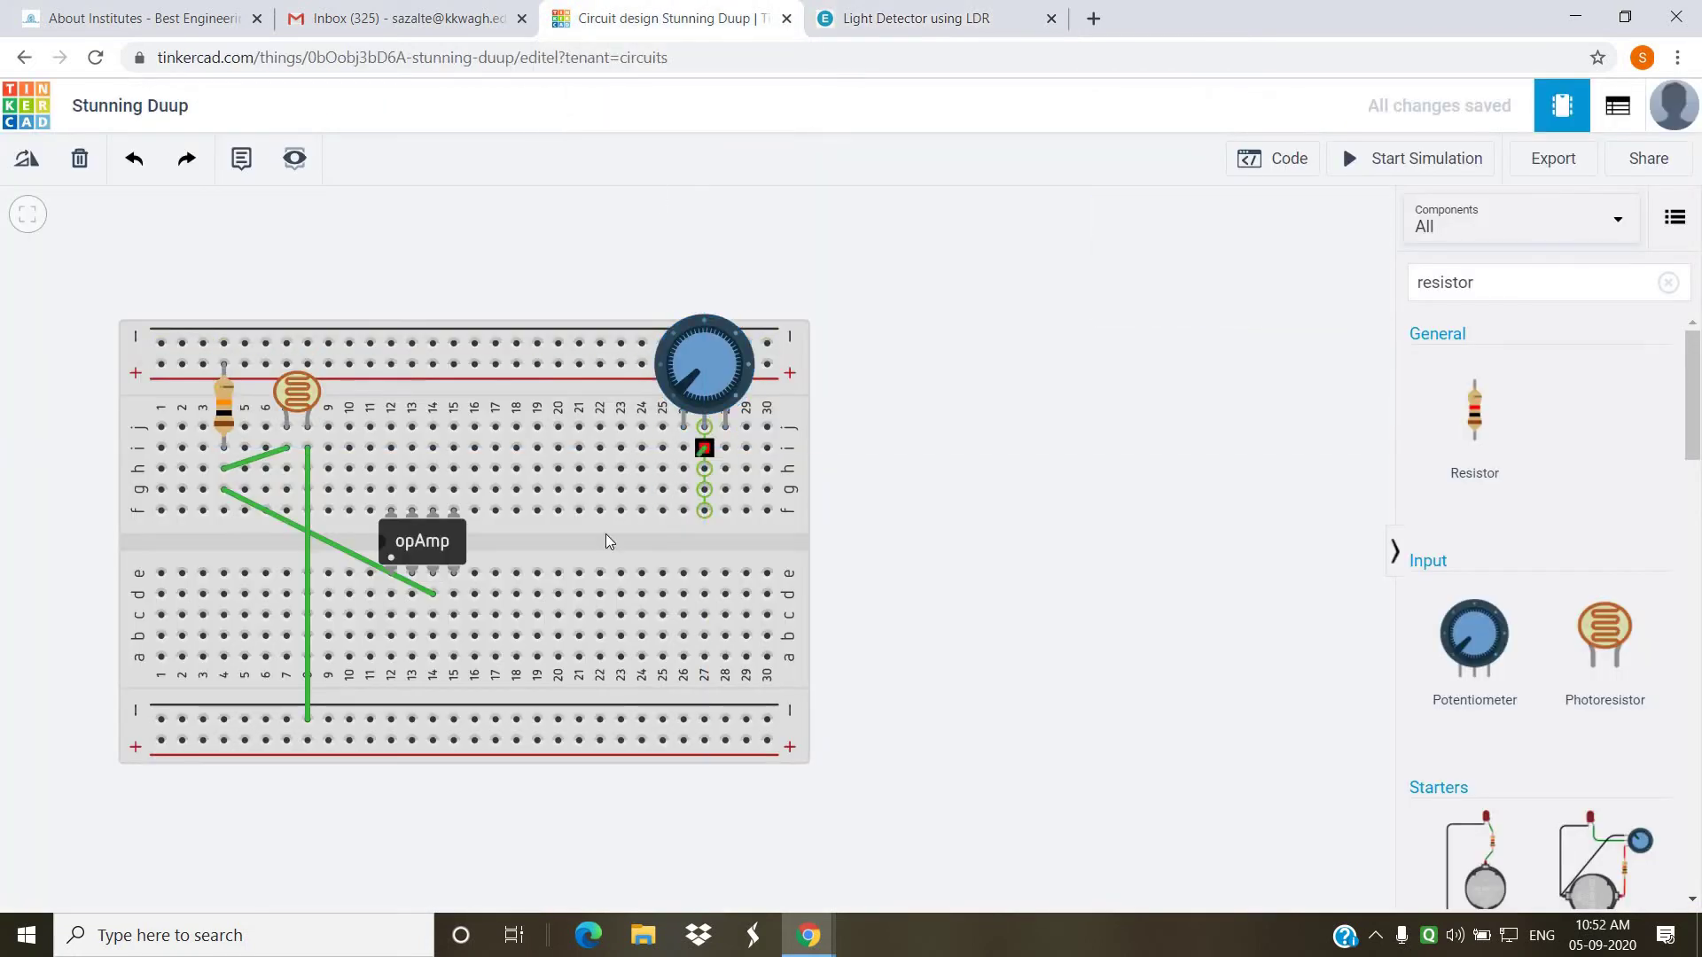
click(432, 592)
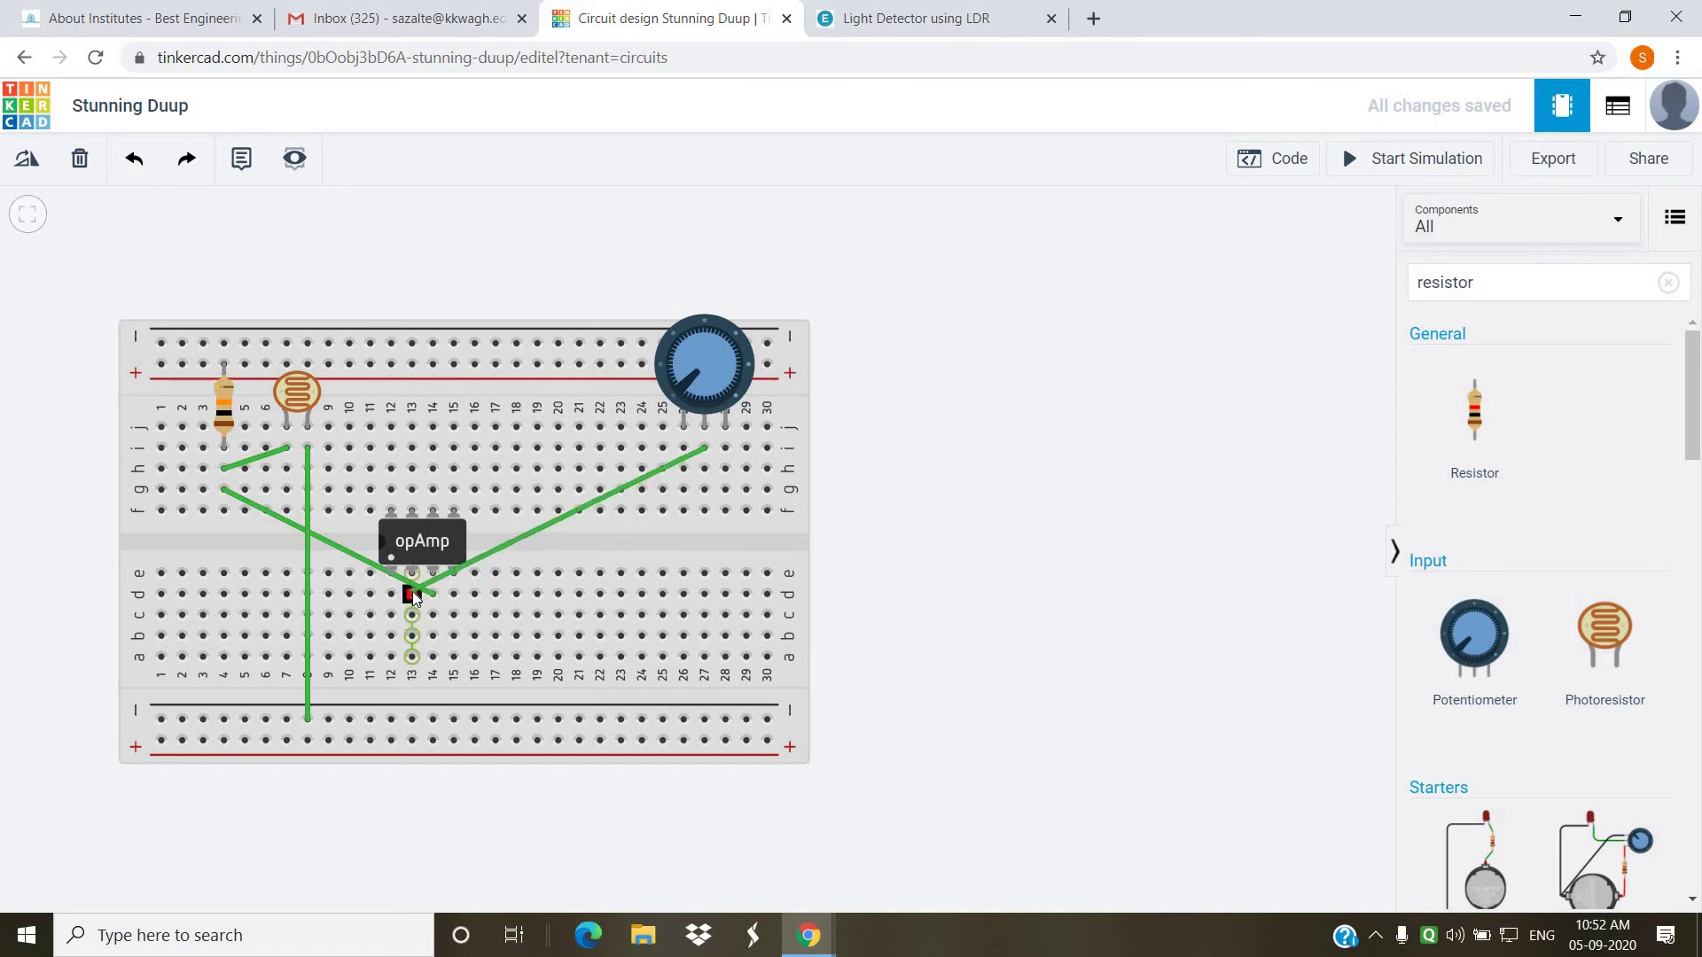
click(413, 594)
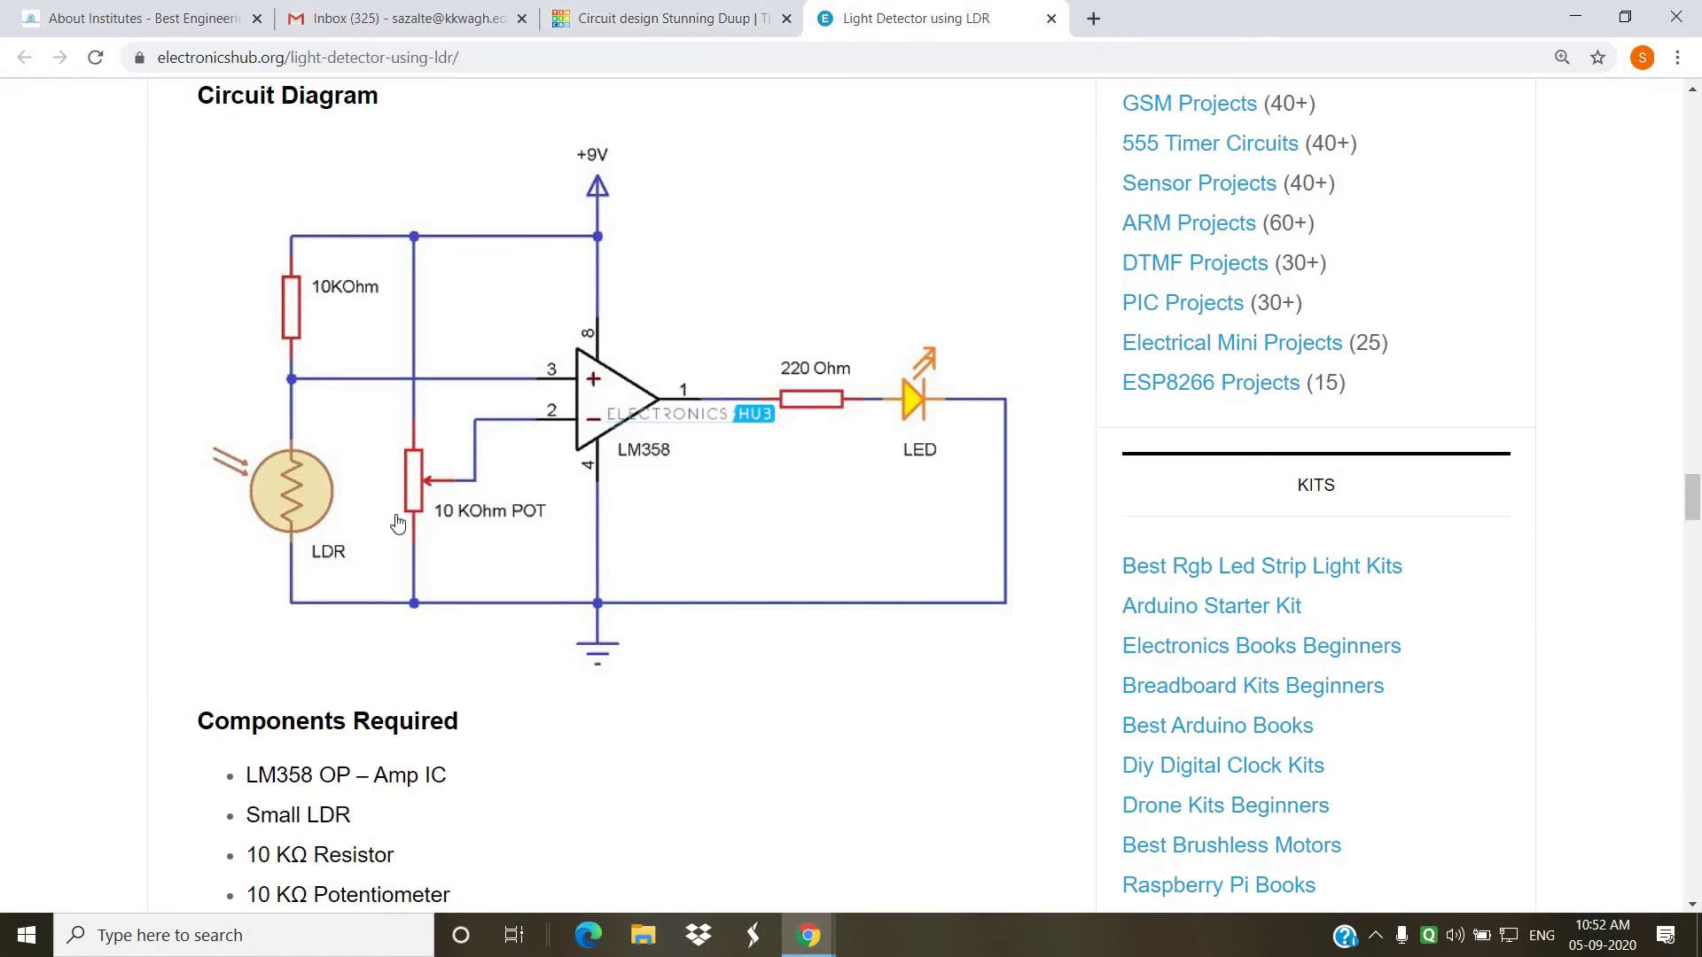
- Following the circuit diagram, wire the potentiometer's outer terminals from i26 to the upper positive rail and from i28 to the lower negative rail
click(886, 18)
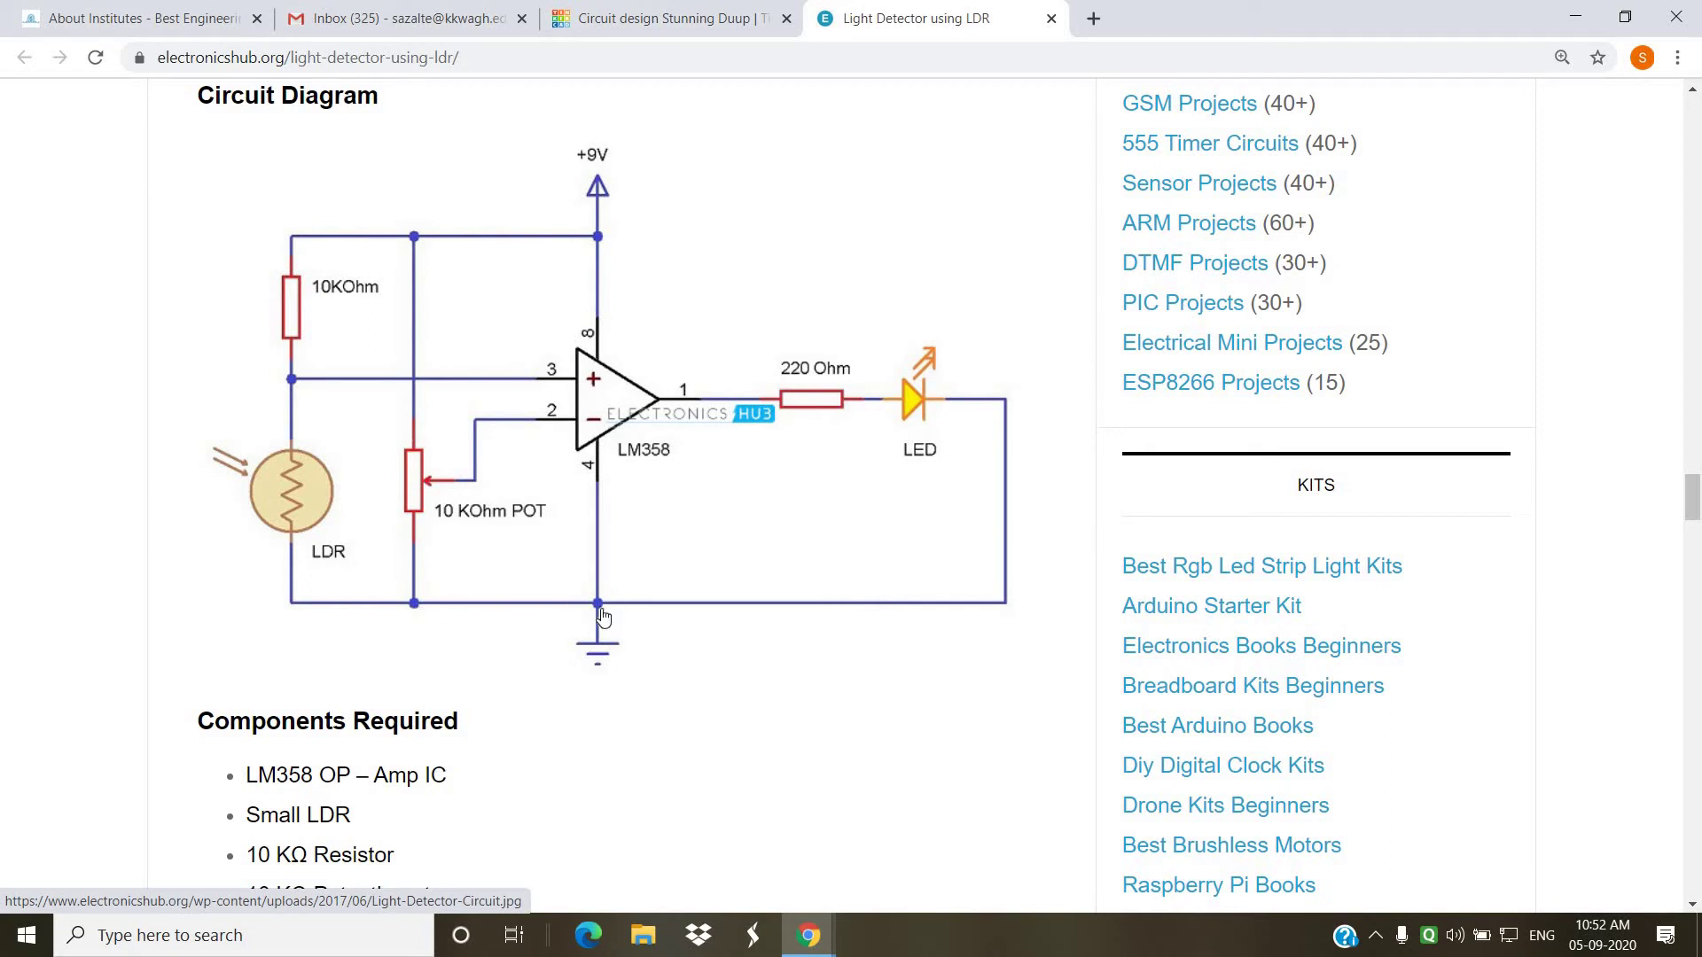
click(718, 15)
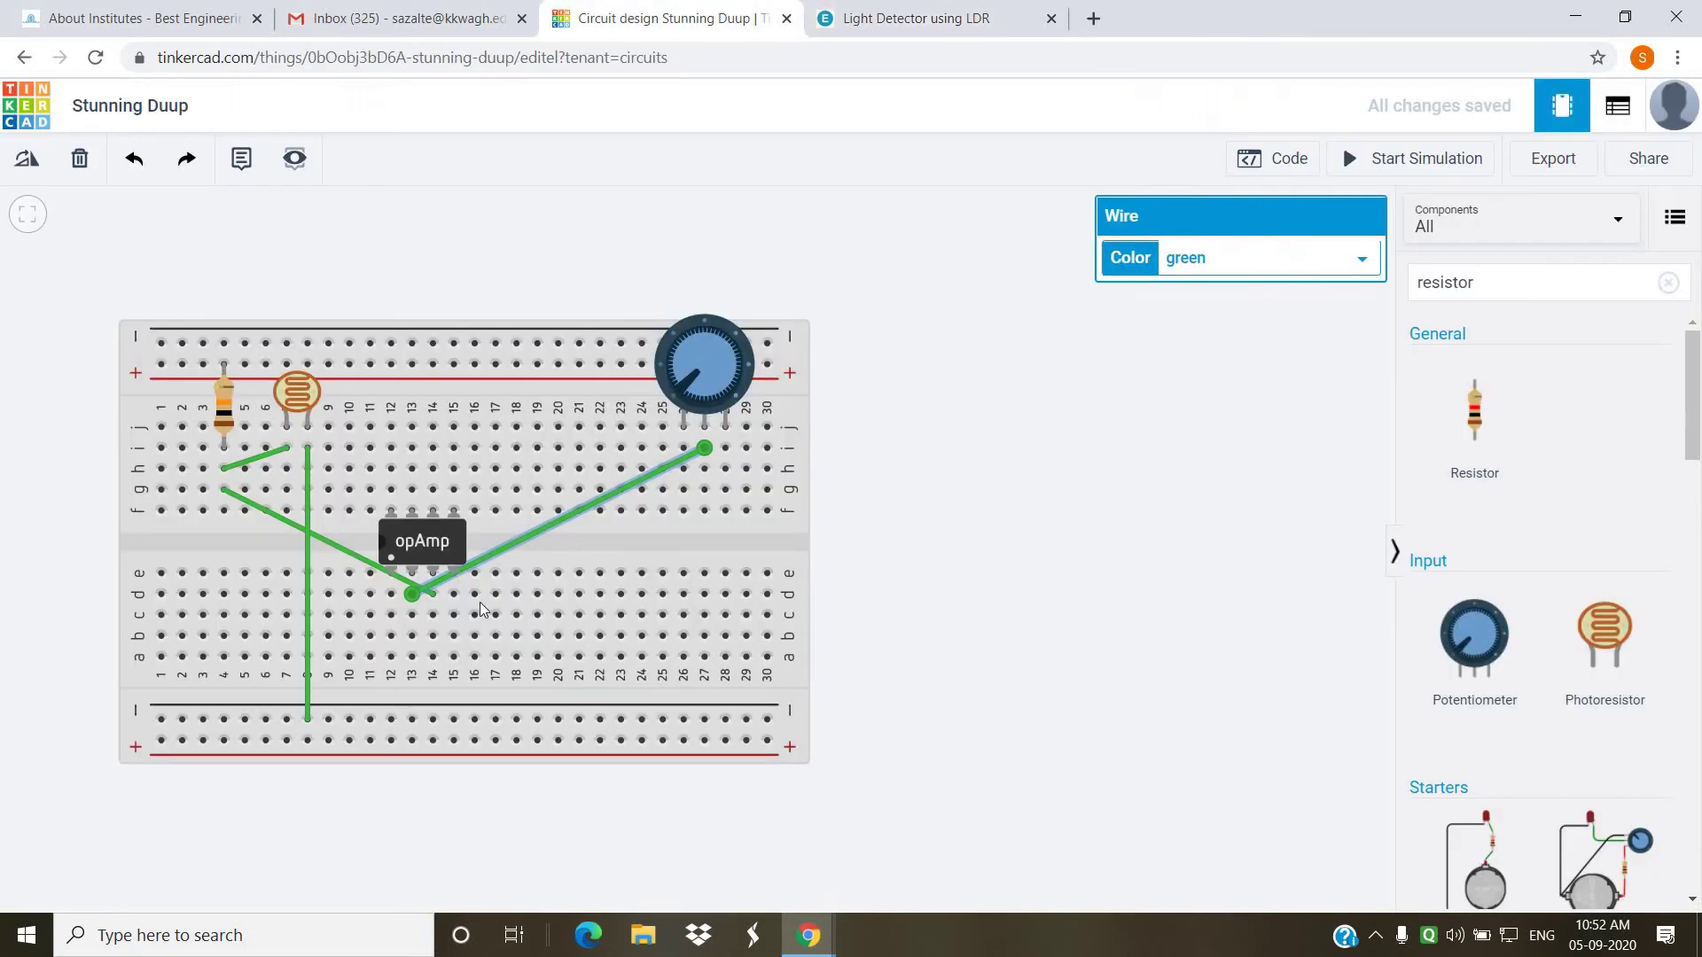
click(684, 446)
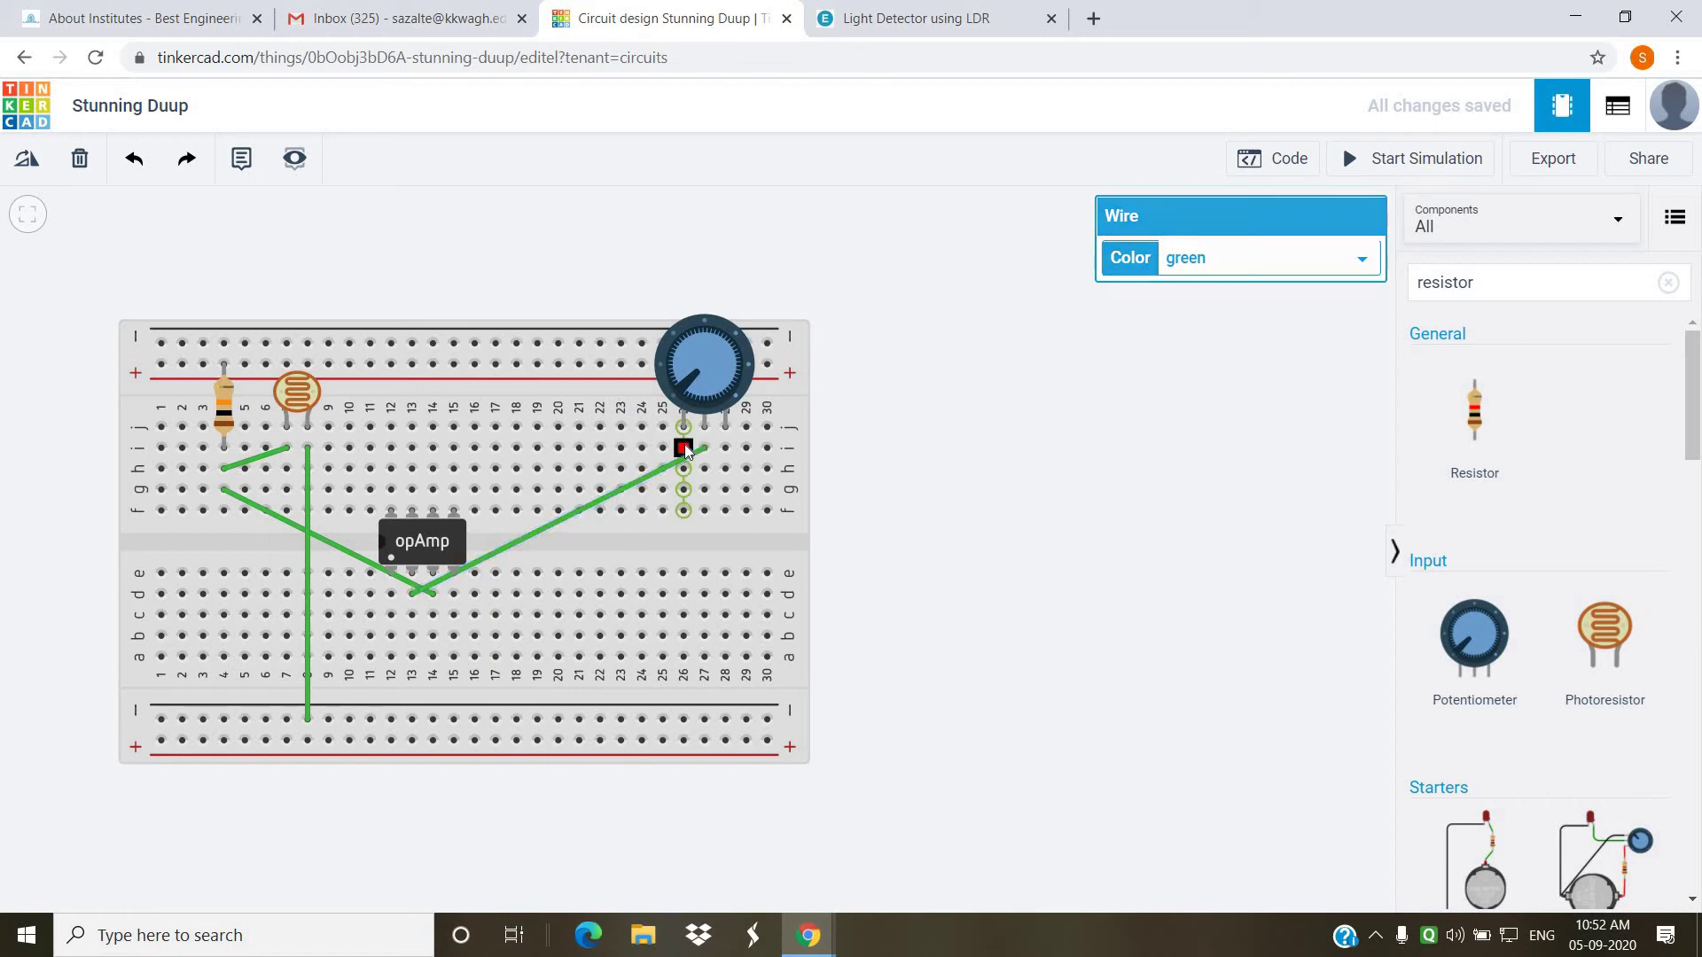
click(517, 364)
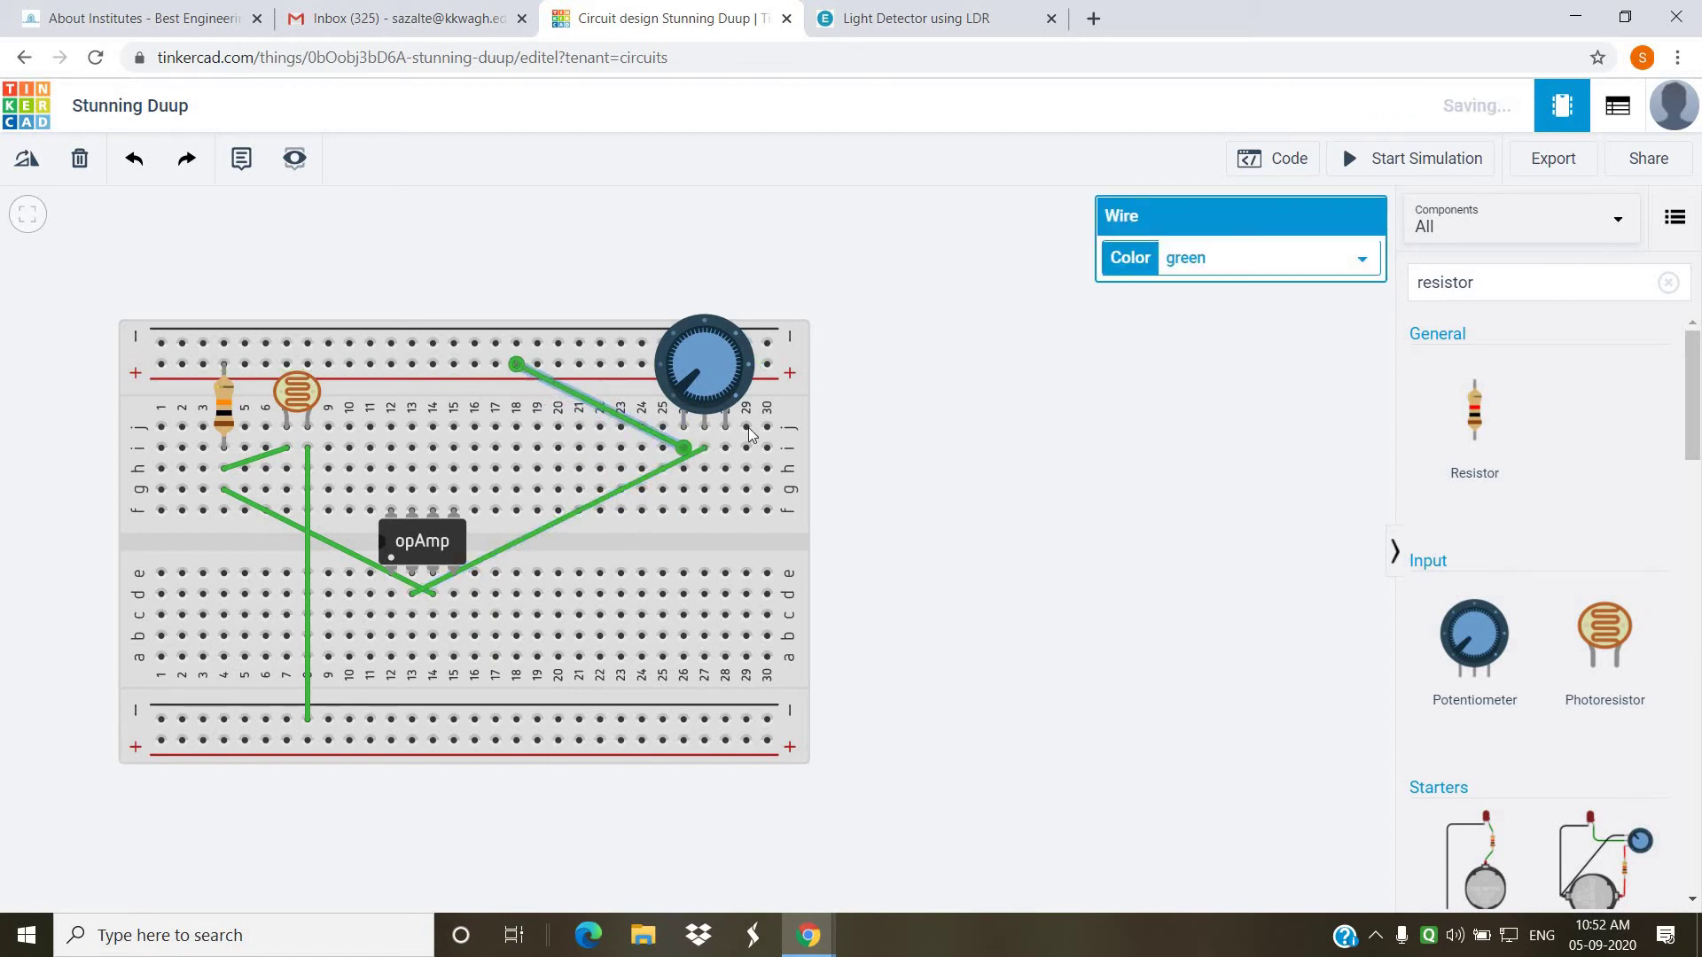
click(725, 448)
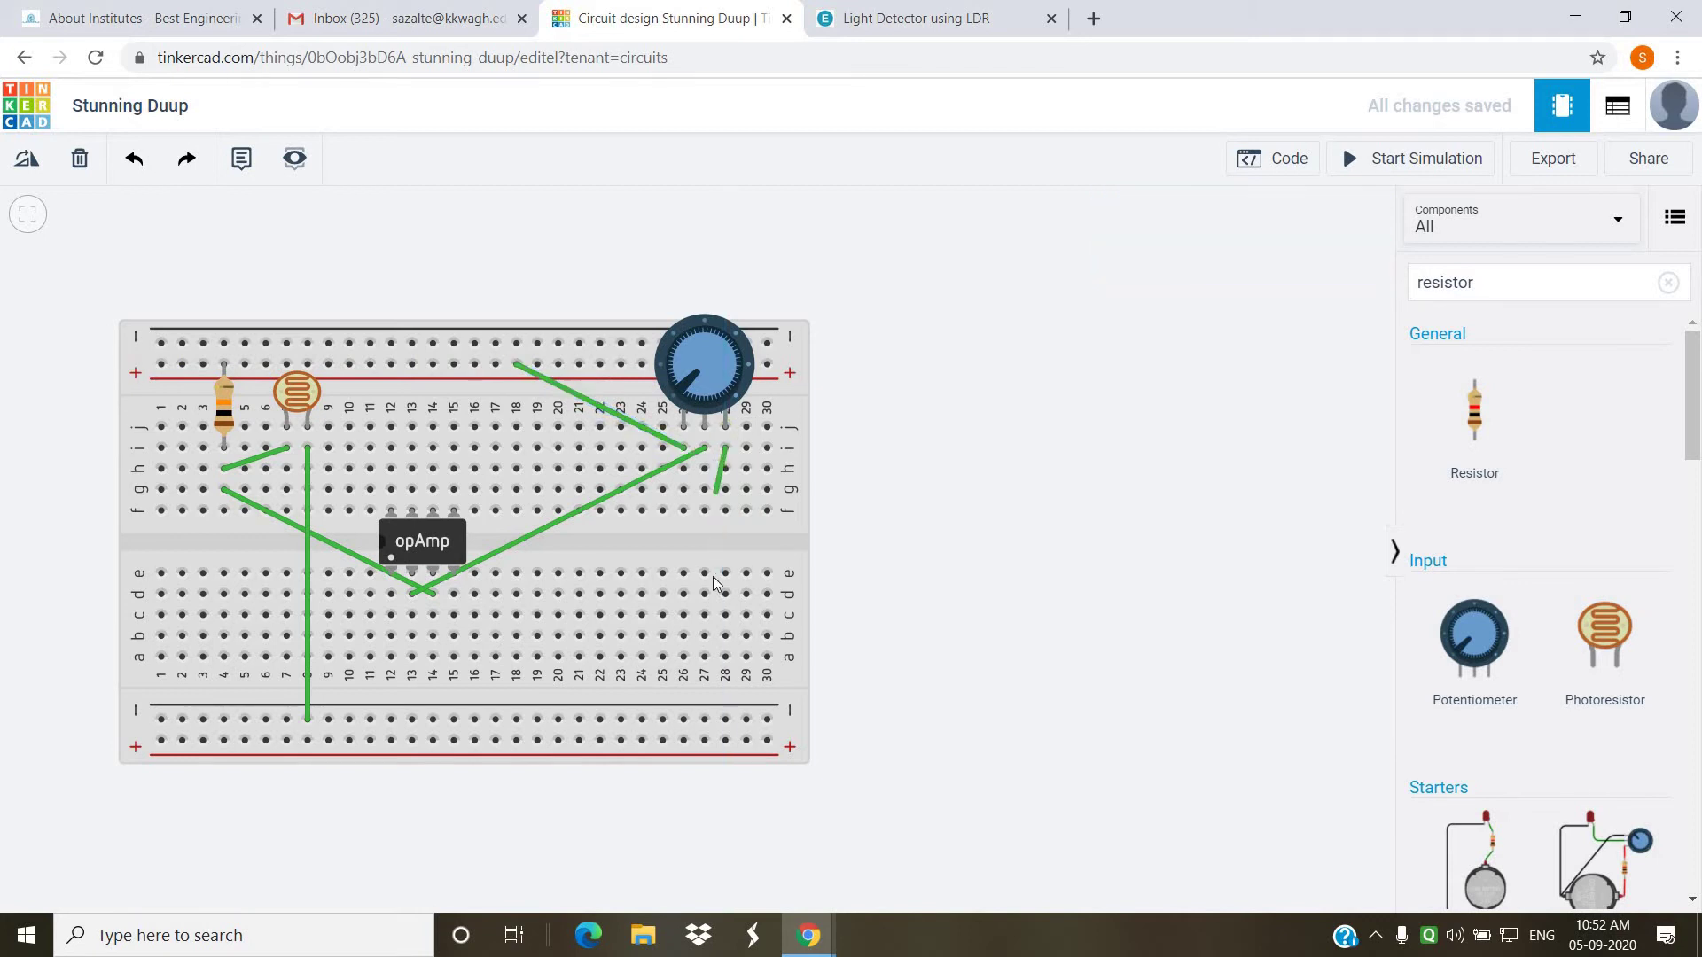
click(725, 720)
click(1013, 588)
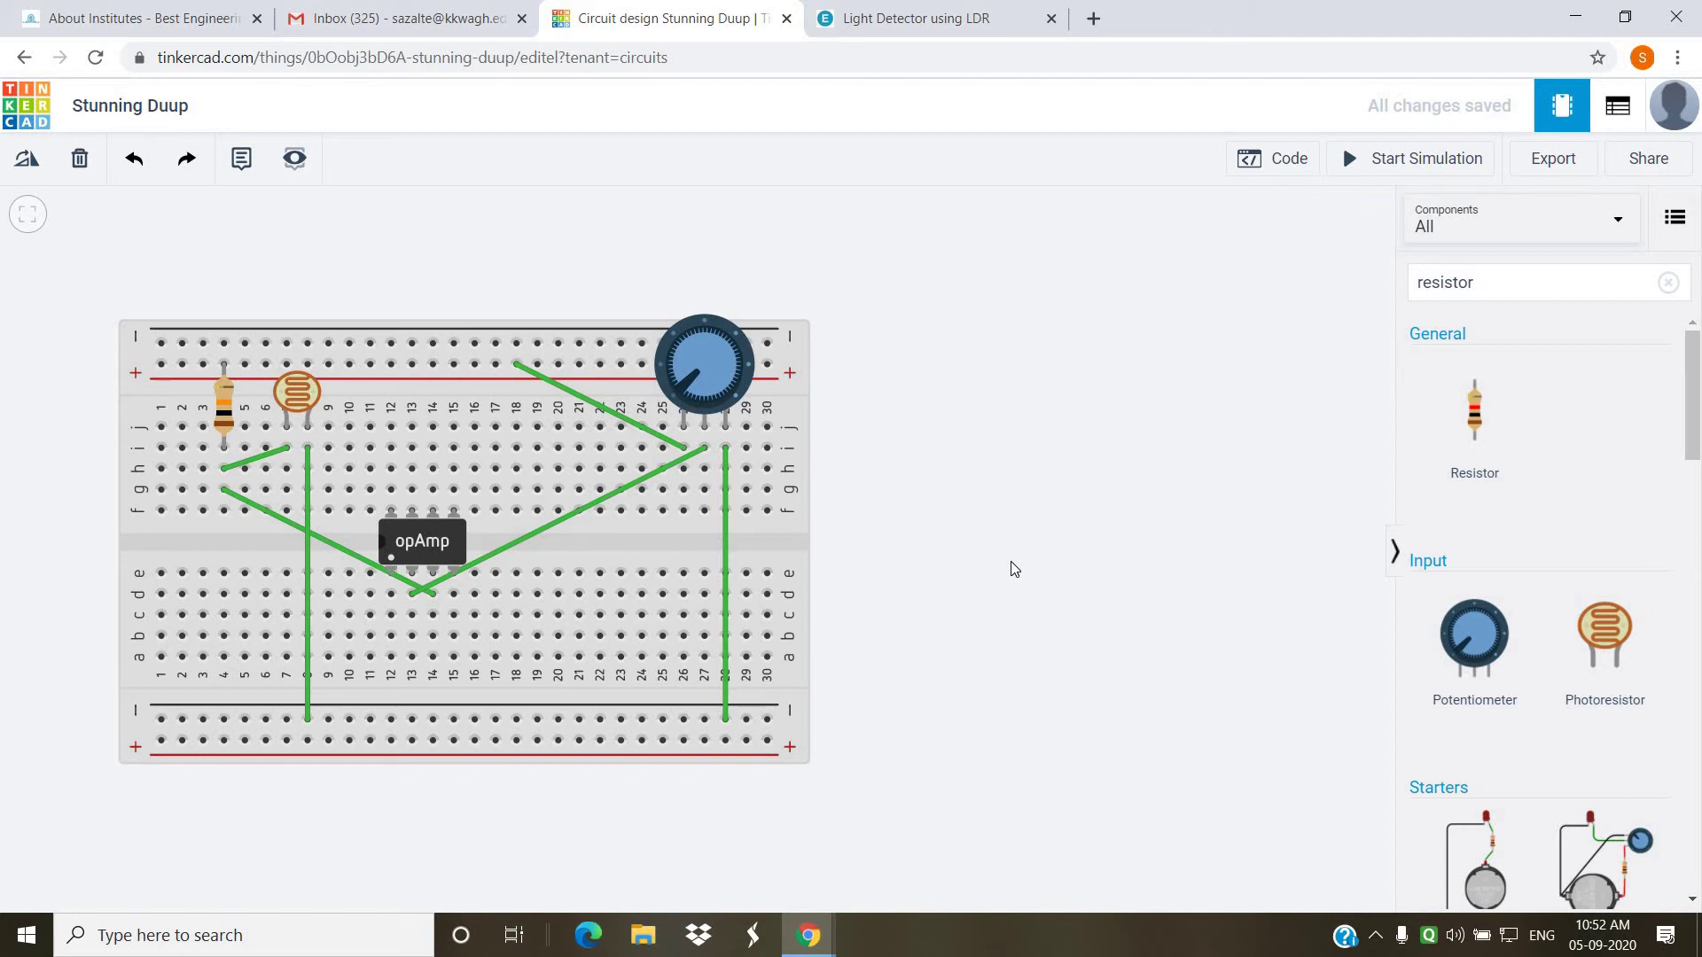
- Following the circuit diagram, place a second Resistor in column 19 with its lower end at g19, and set its resistance to 220 Ω
click(851, 13)
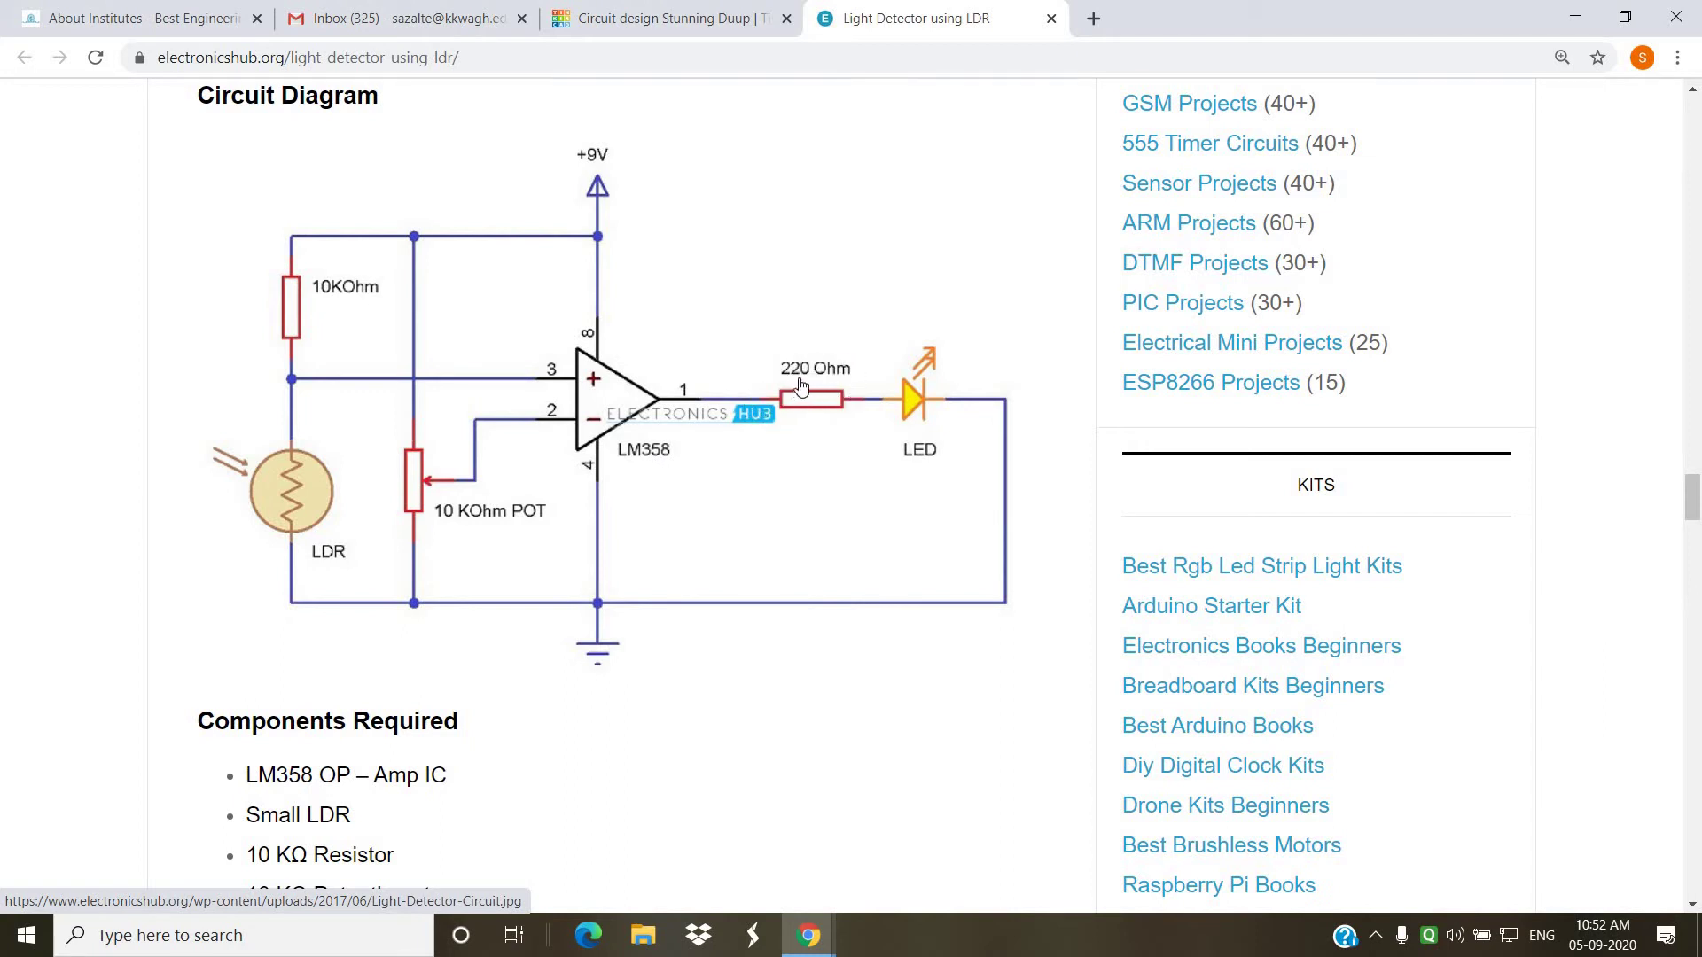
click(660, 11)
drag(1471, 421, 539, 444)
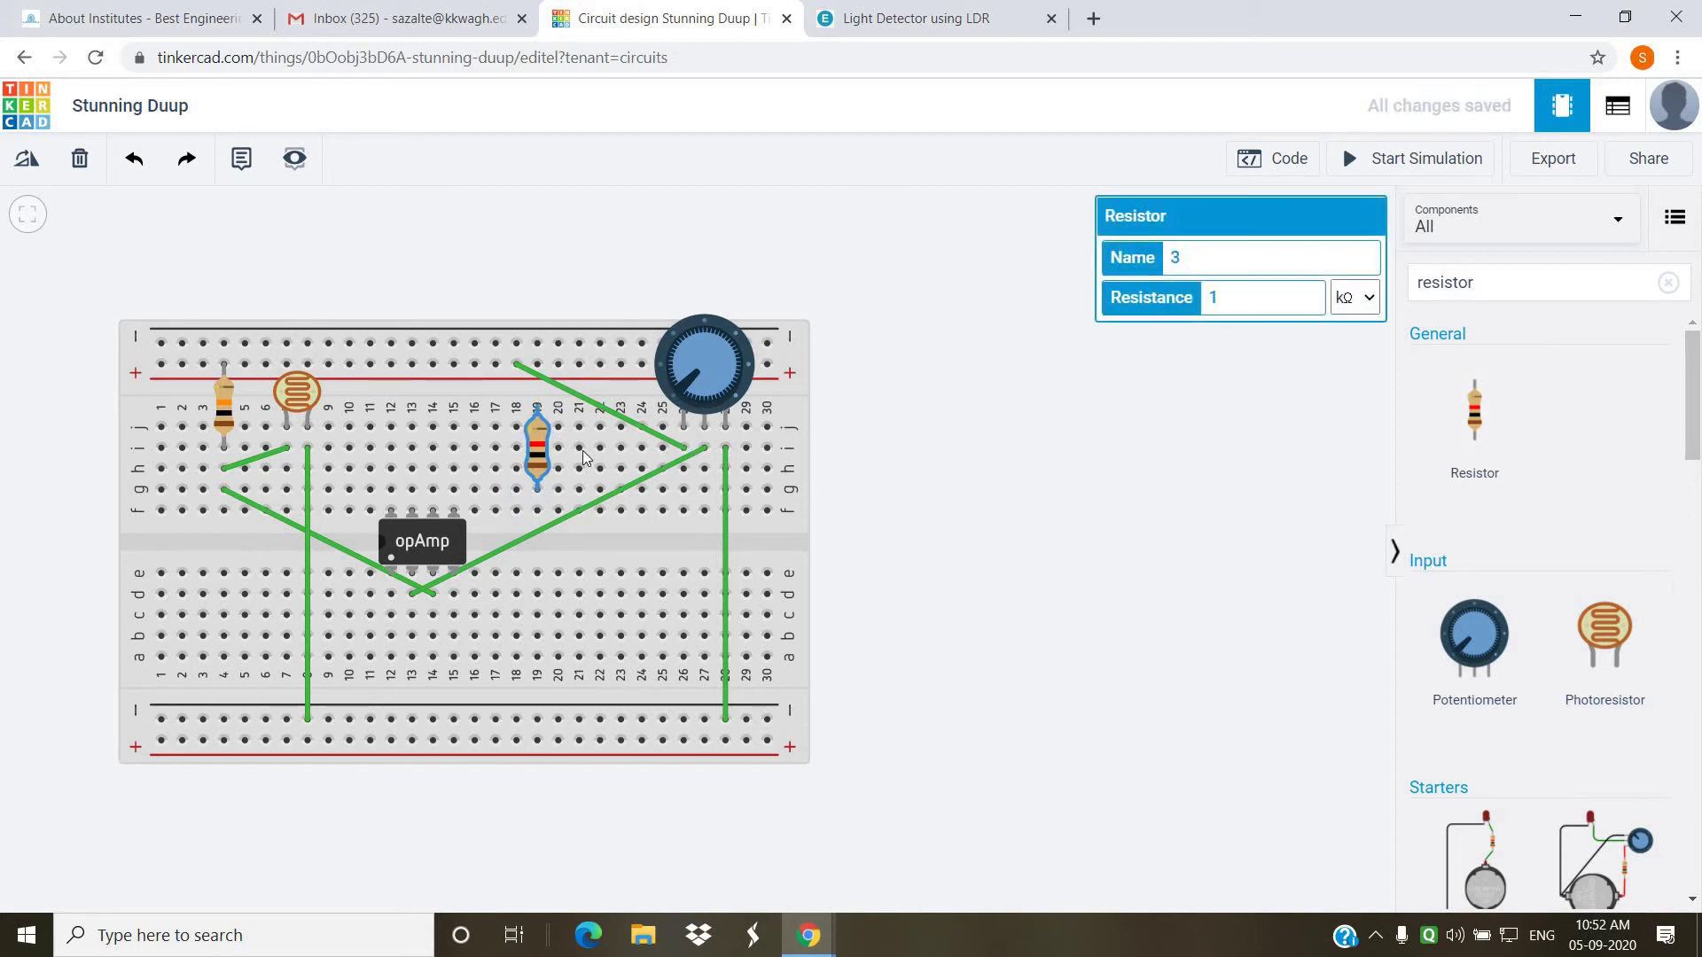
double_click(1212, 304)
text(220)
click(1346, 302)
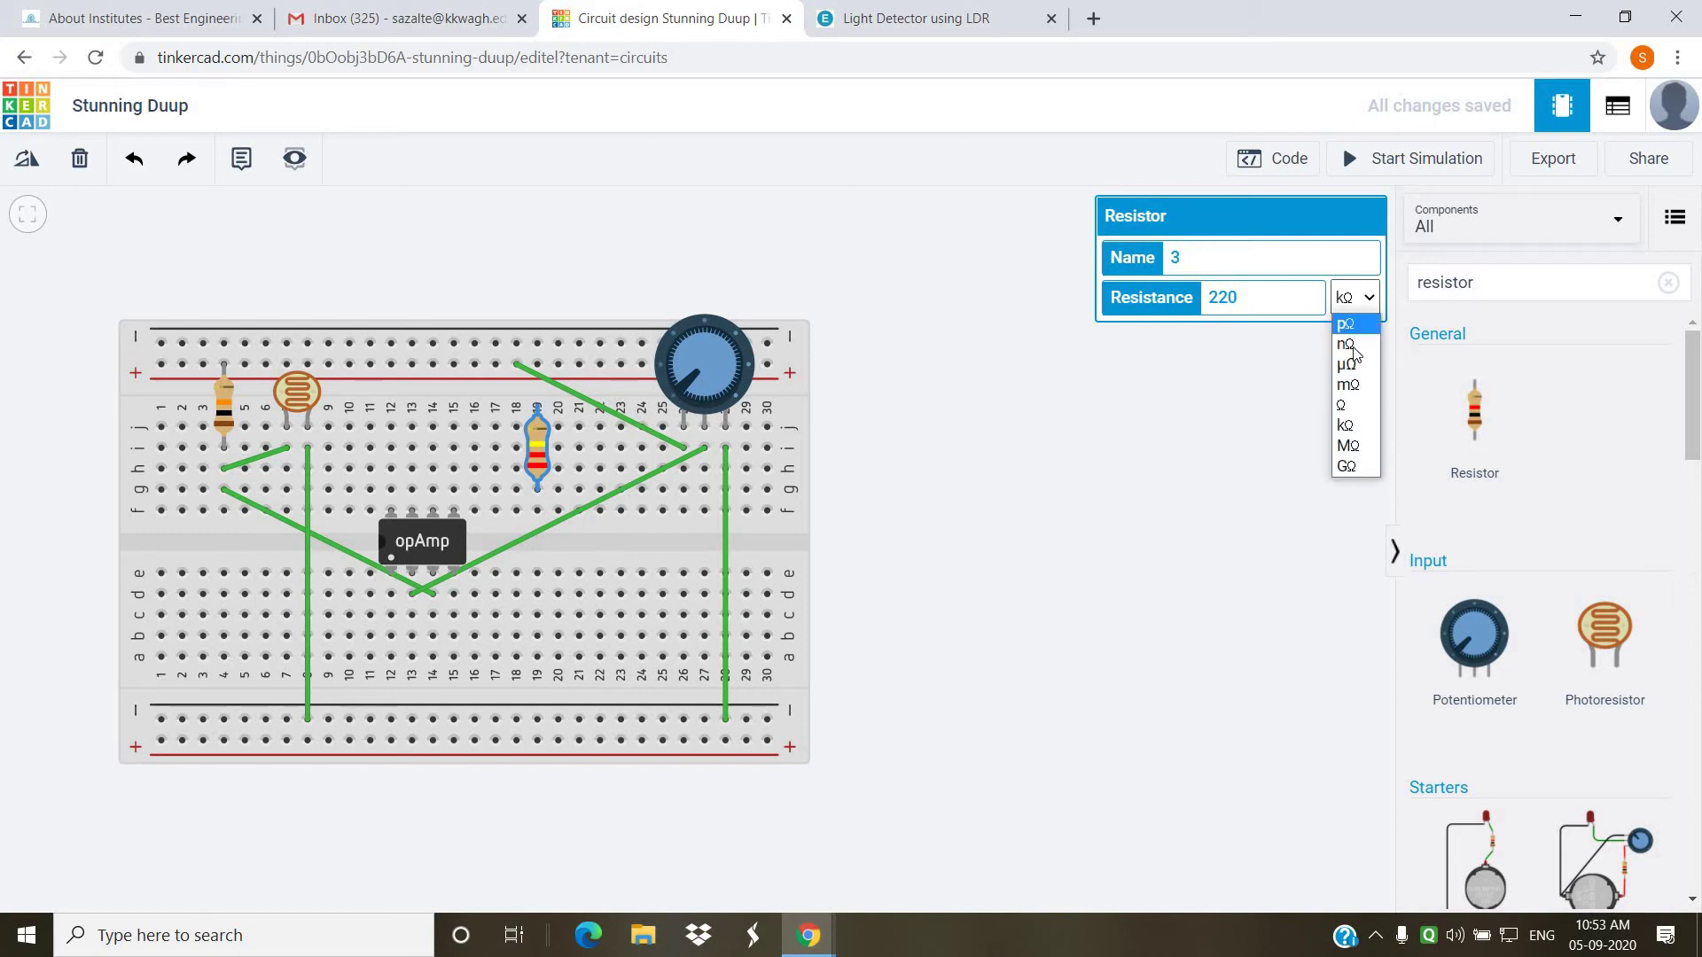
click(1352, 410)
click(945, 459)
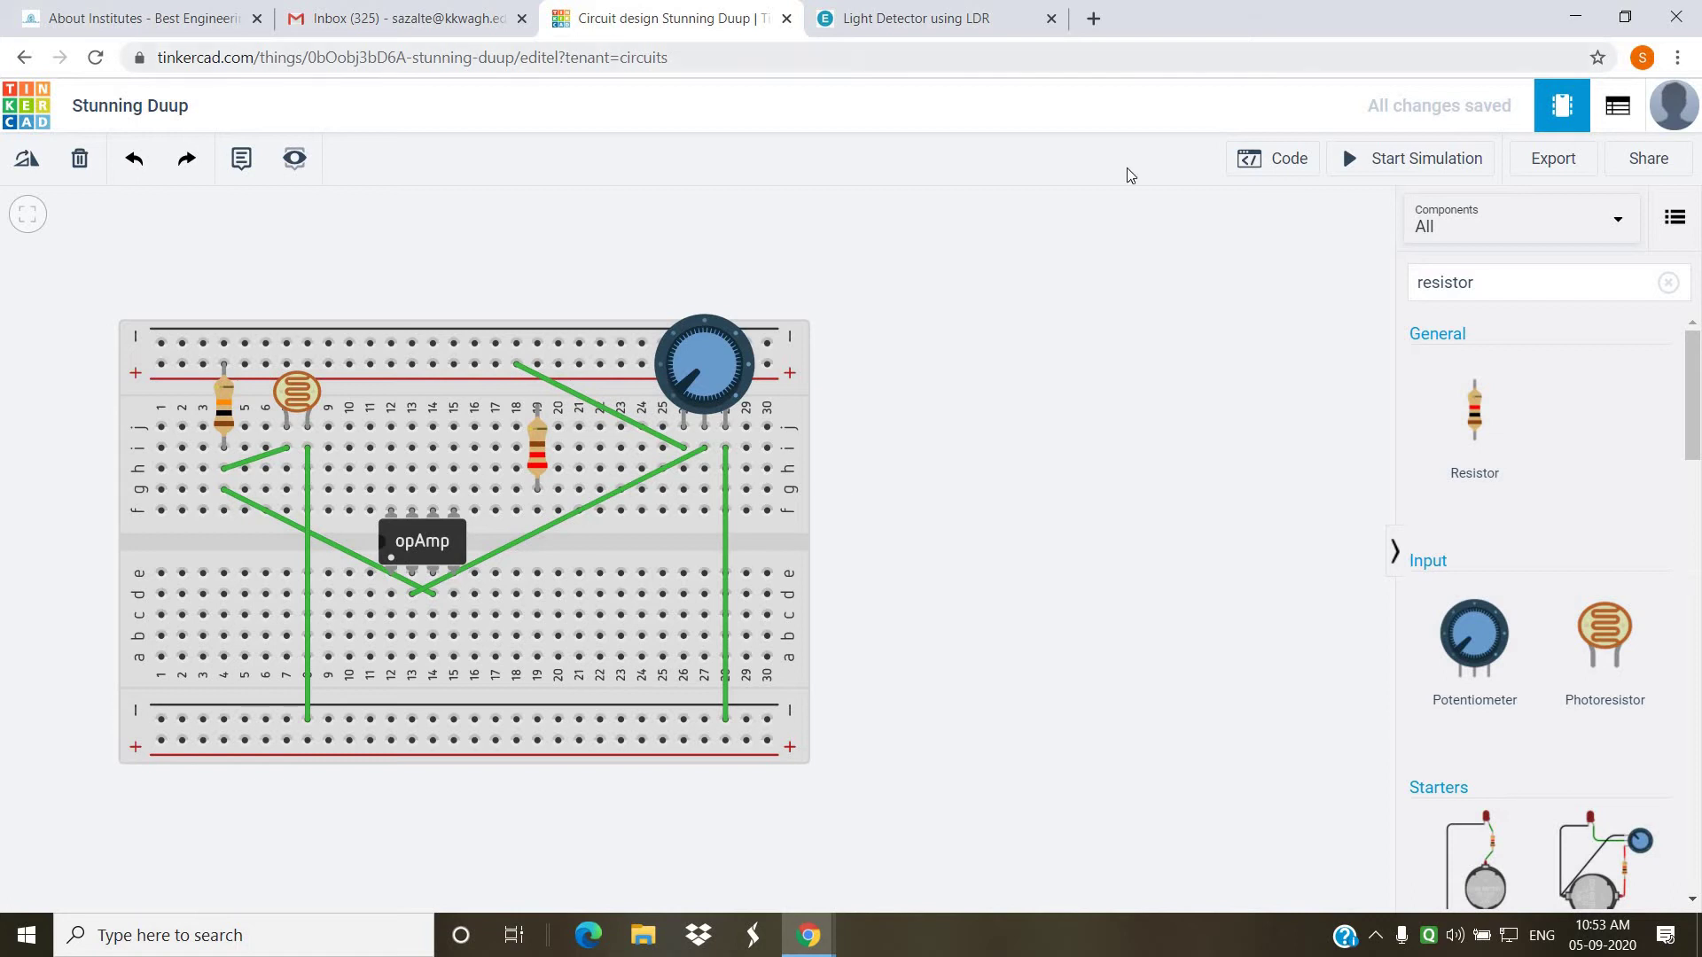
- Search for "led" and place a red LED on the breadboard with its legs at i21 and i22
click(921, 18)
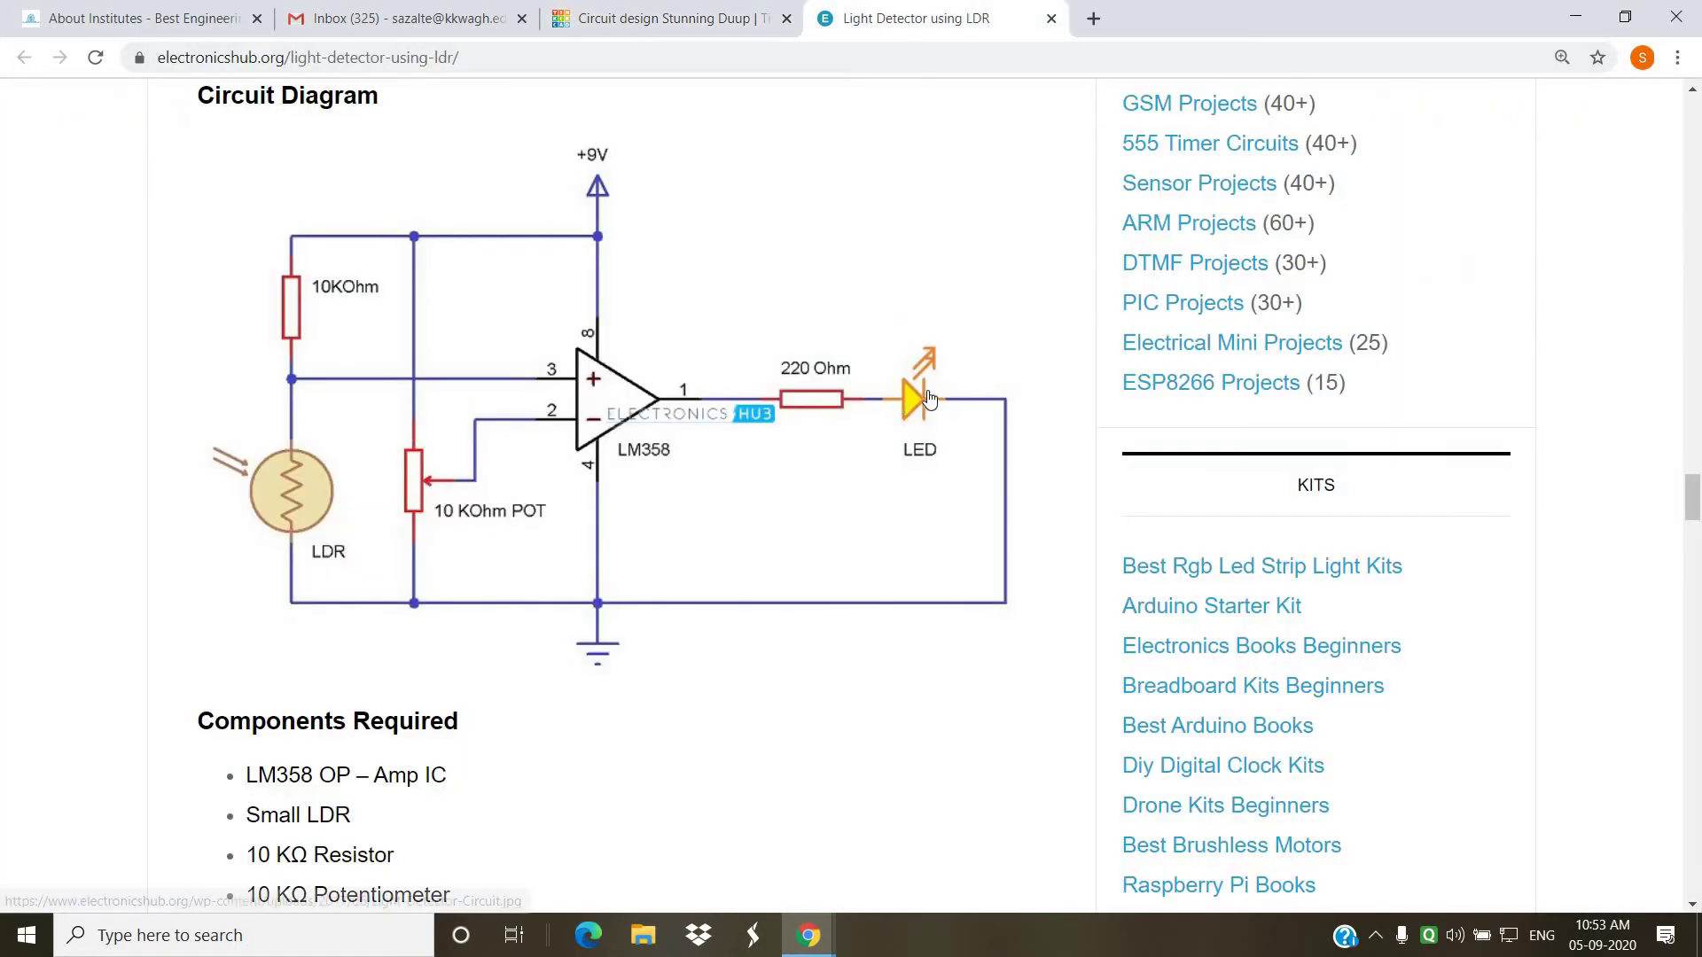
click(673, 18)
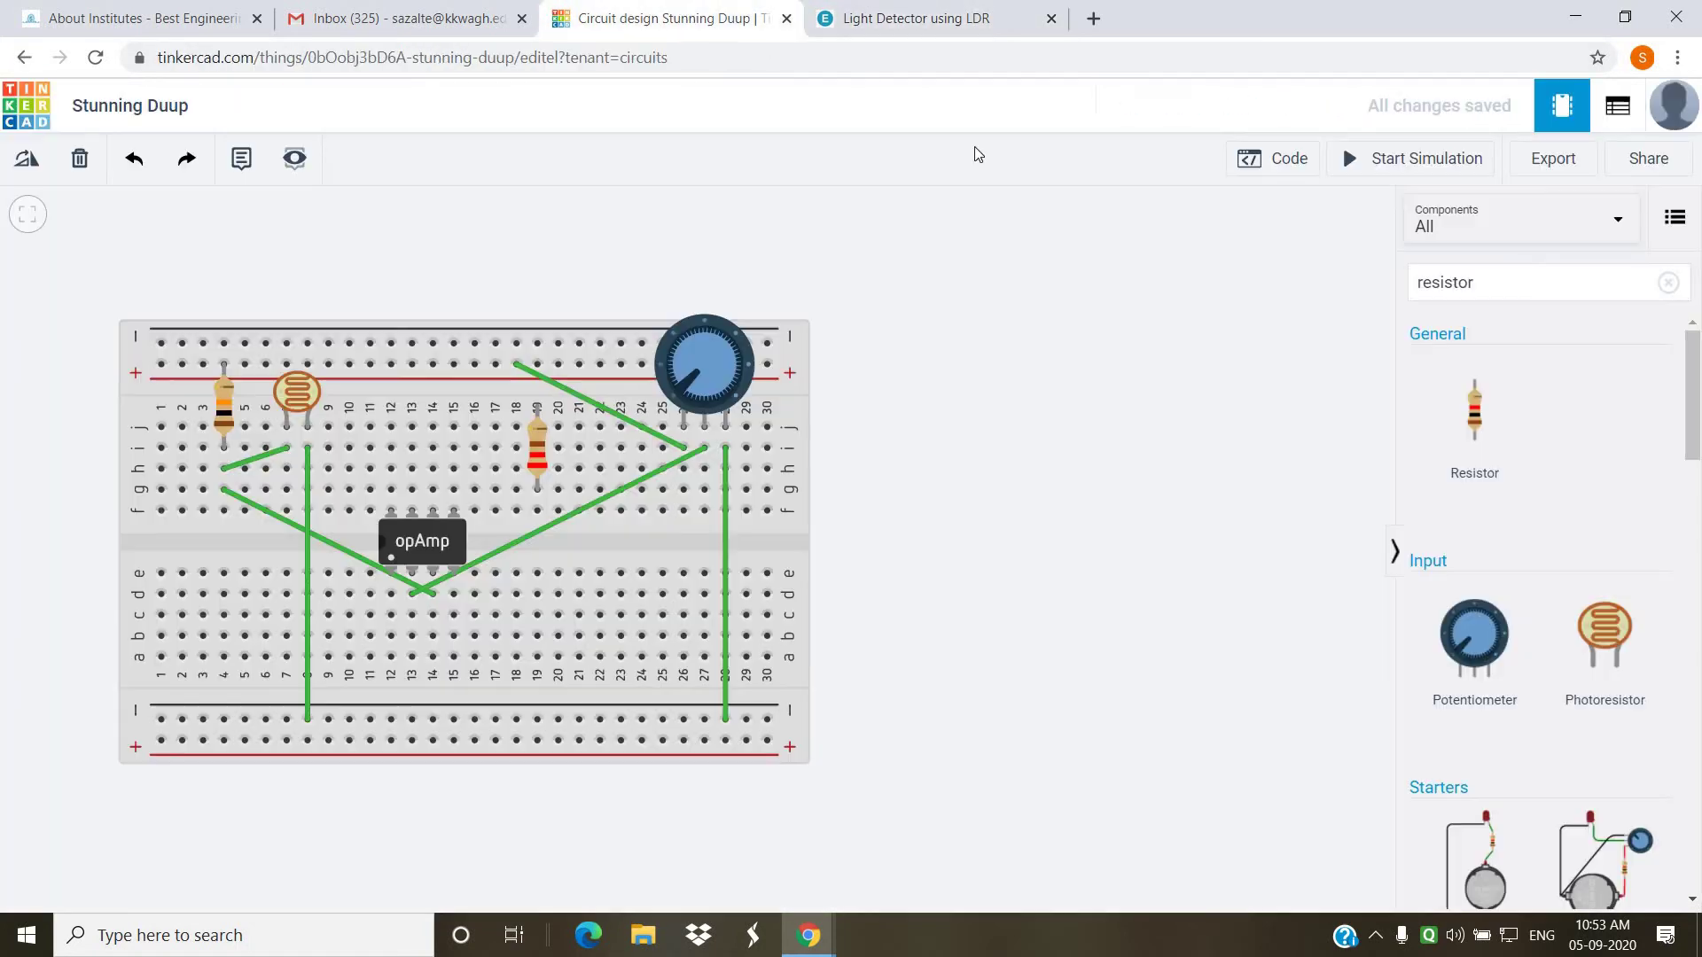
click(1546, 283)
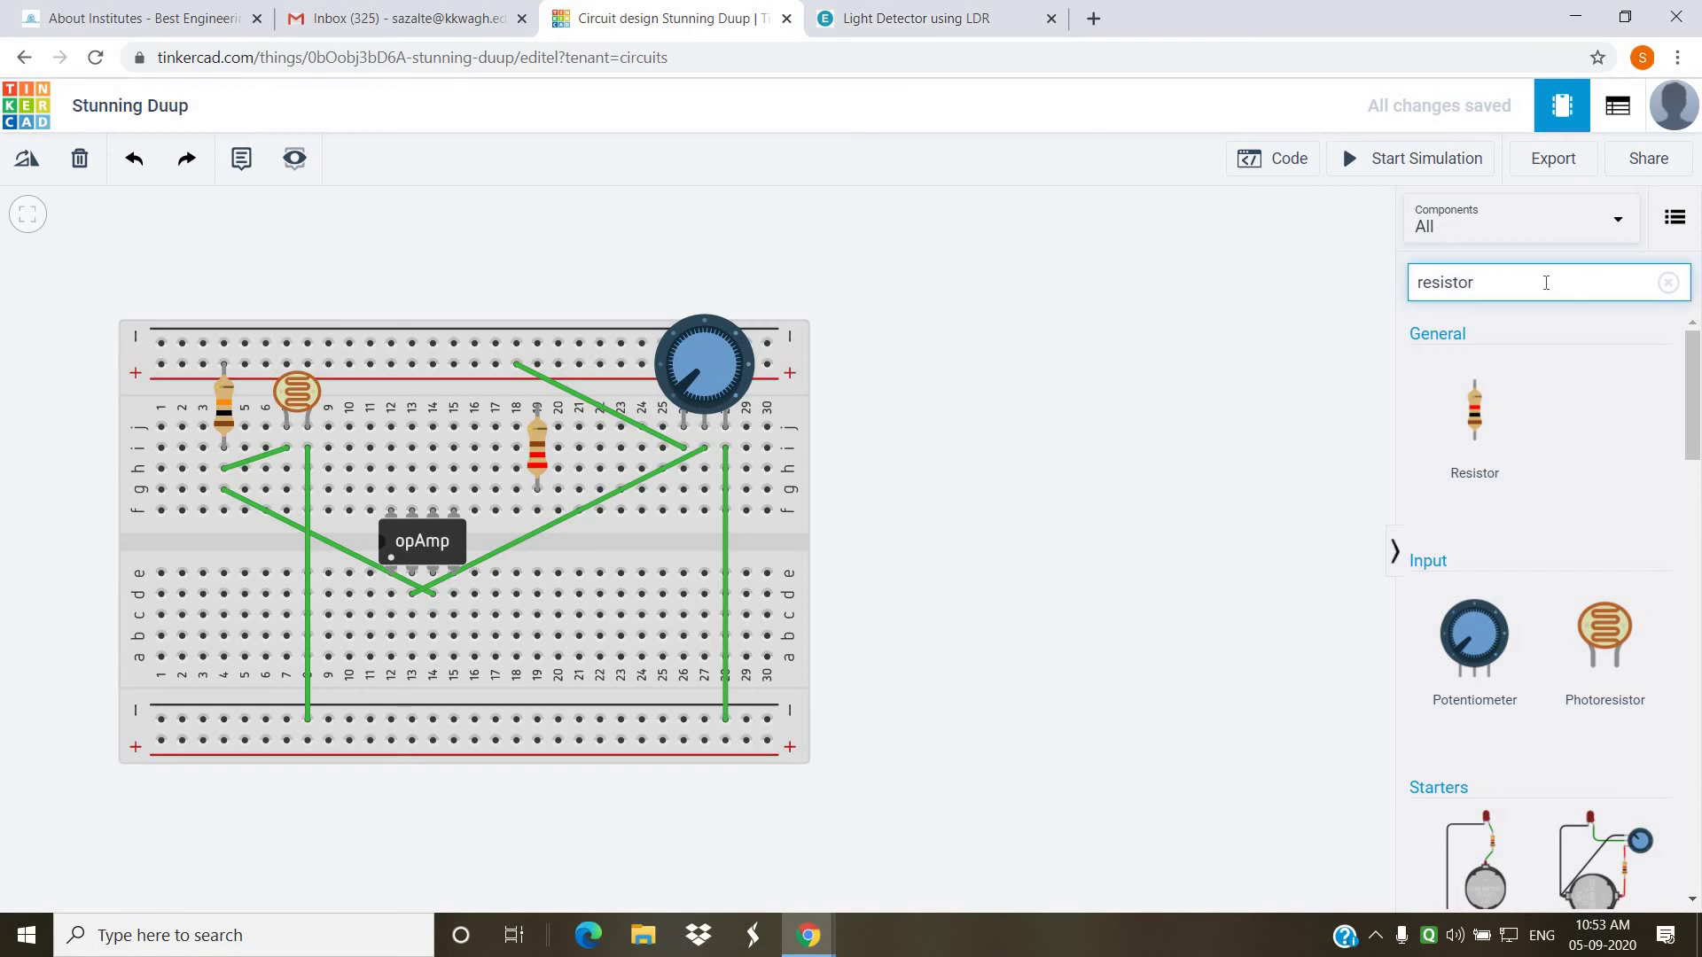
key(BackSpace)
key(BackSpace)
key(BackSpace)
key(BackSpace)
key(BackSpace)
text(r)
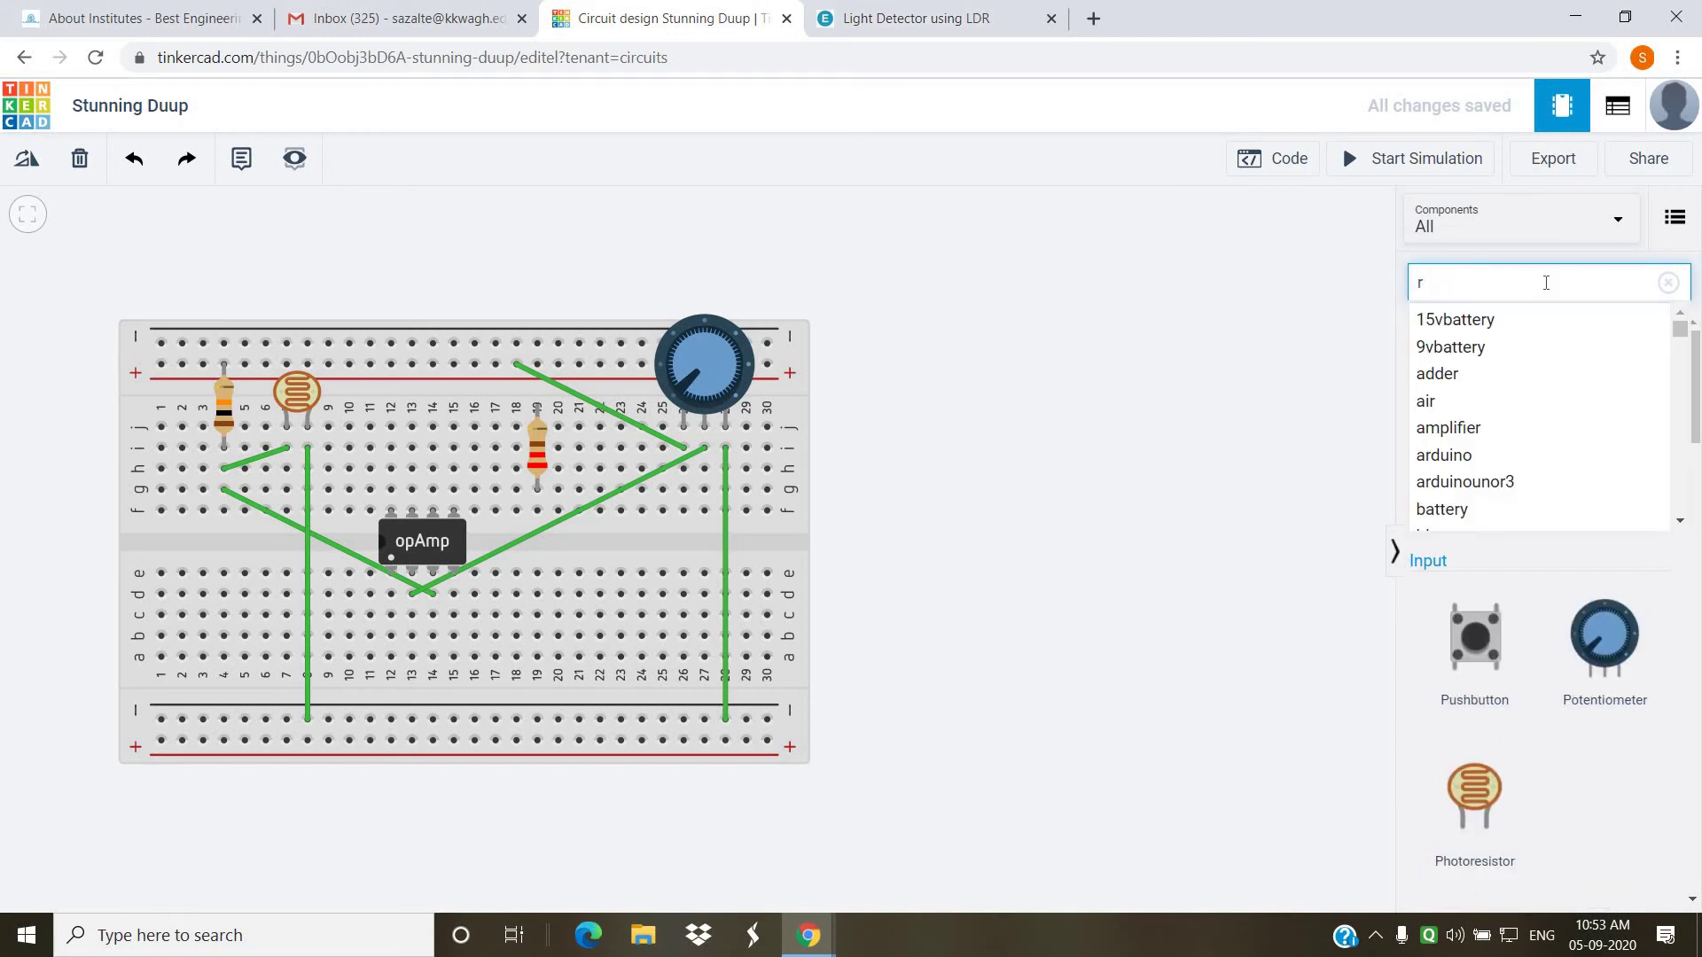
key(BackSpace)
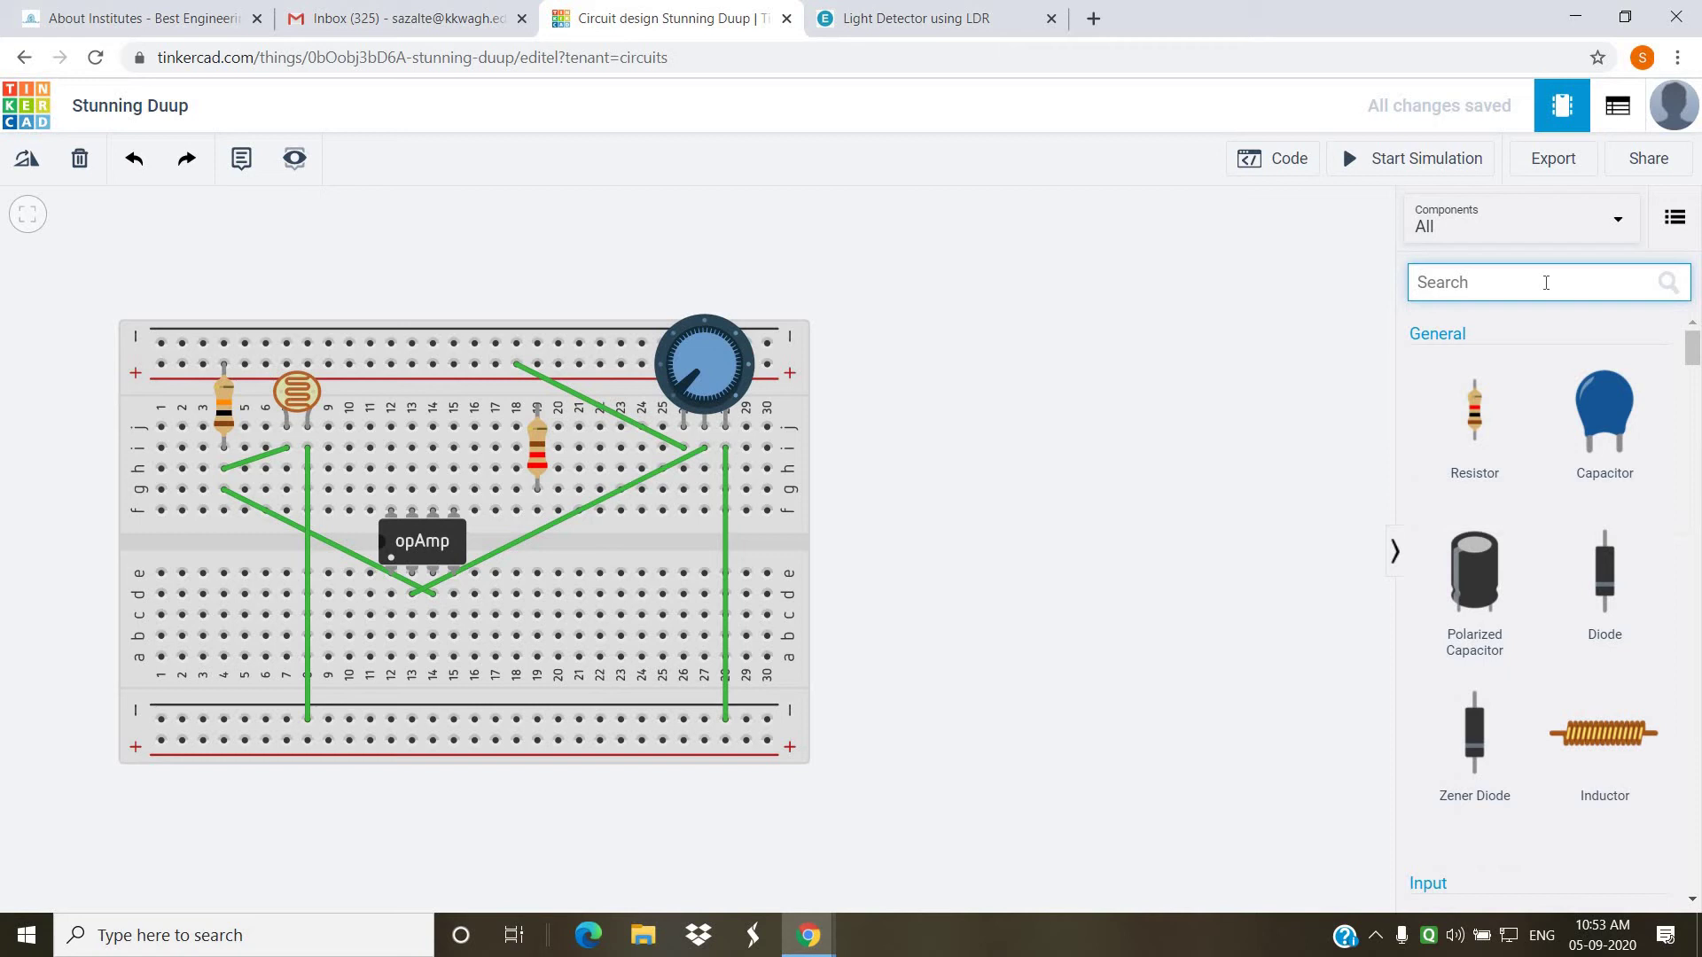
text(led)
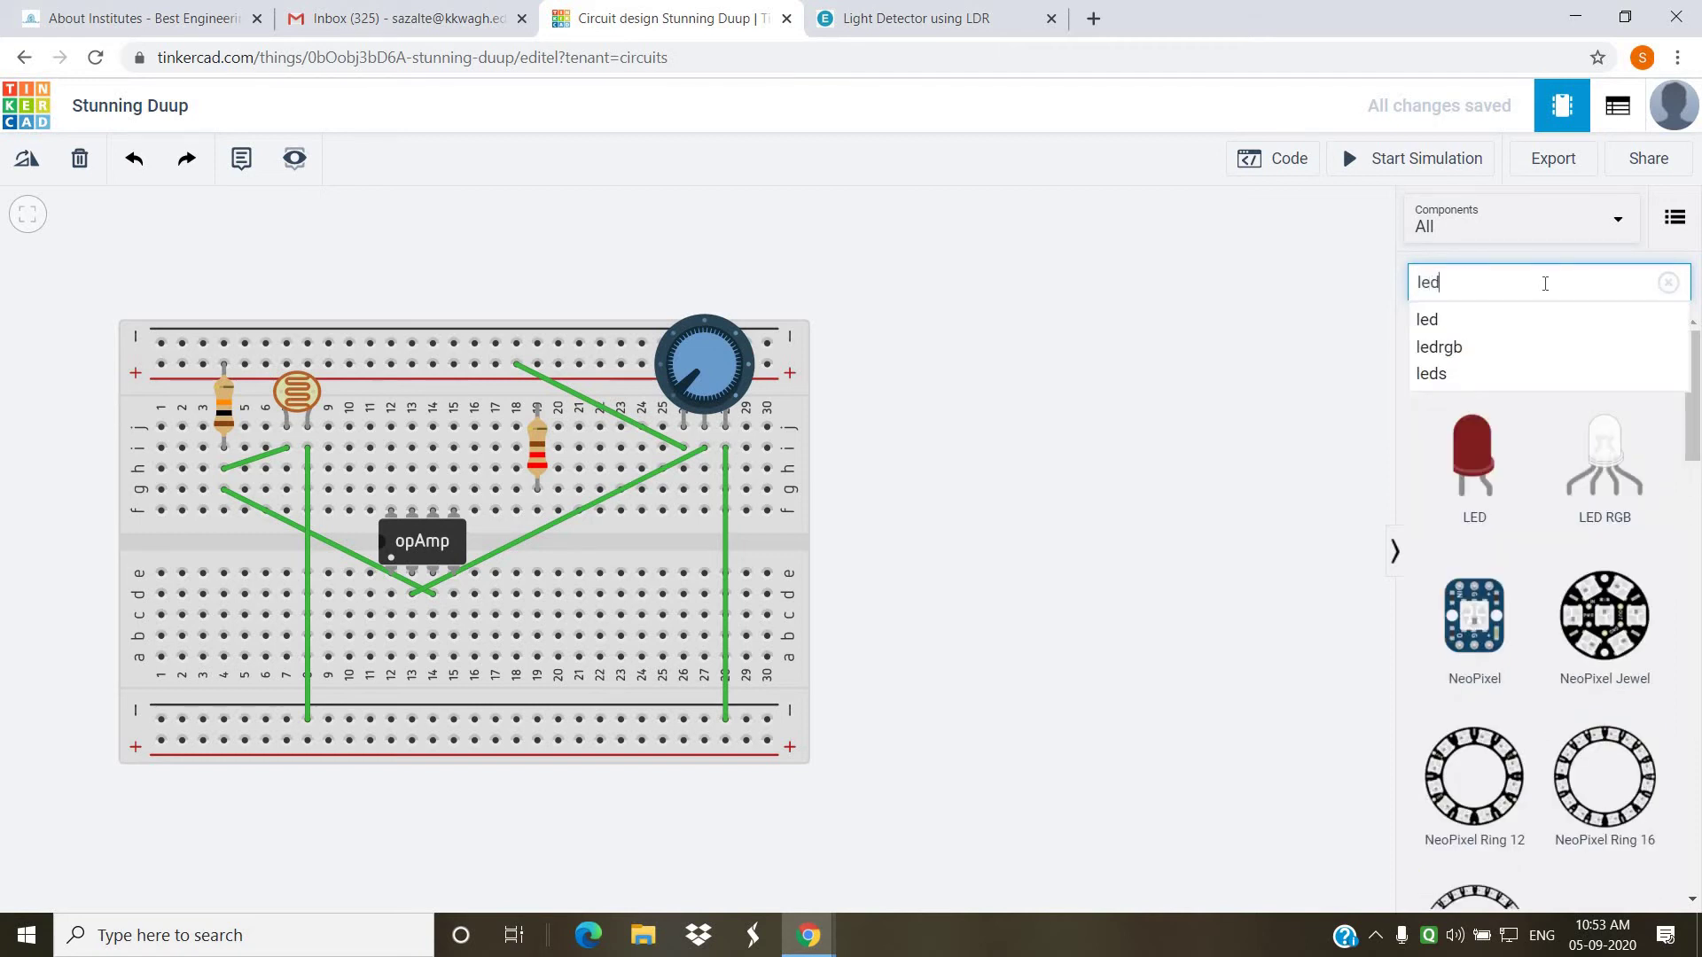
drag(1473, 457, 600, 445)
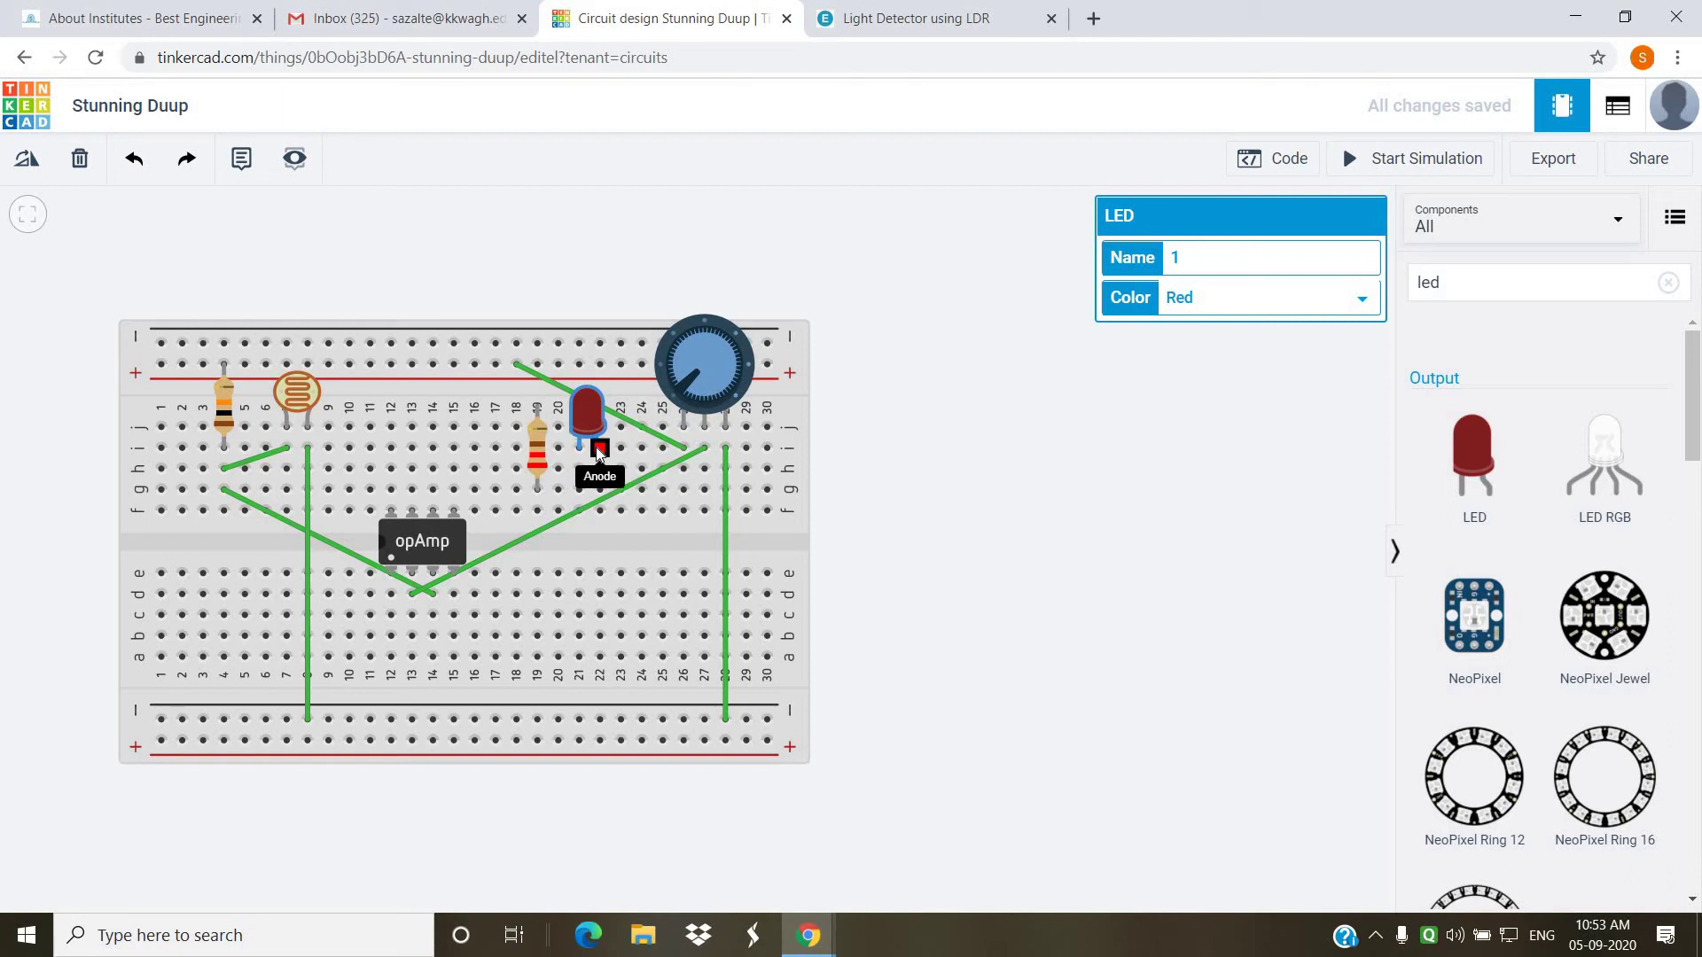
- Following the circuit diagram, wire the op-amp's output at g14 to the 220 Ω resistor's lower end at f19
click(922, 18)
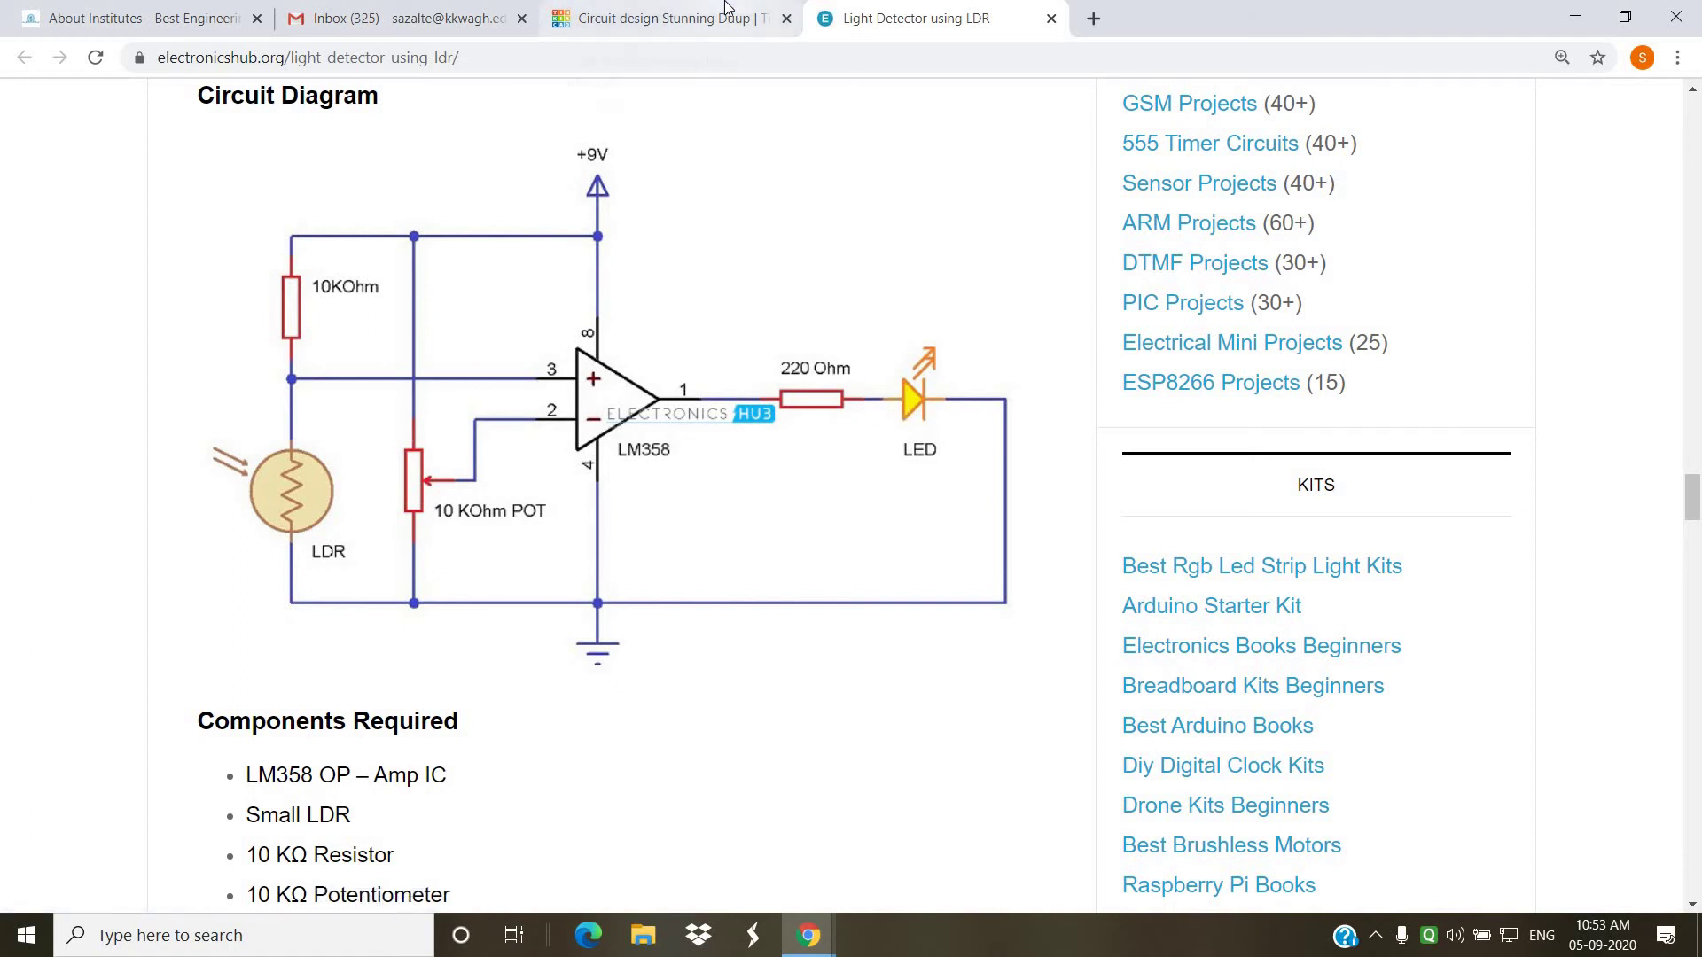
click(725, 8)
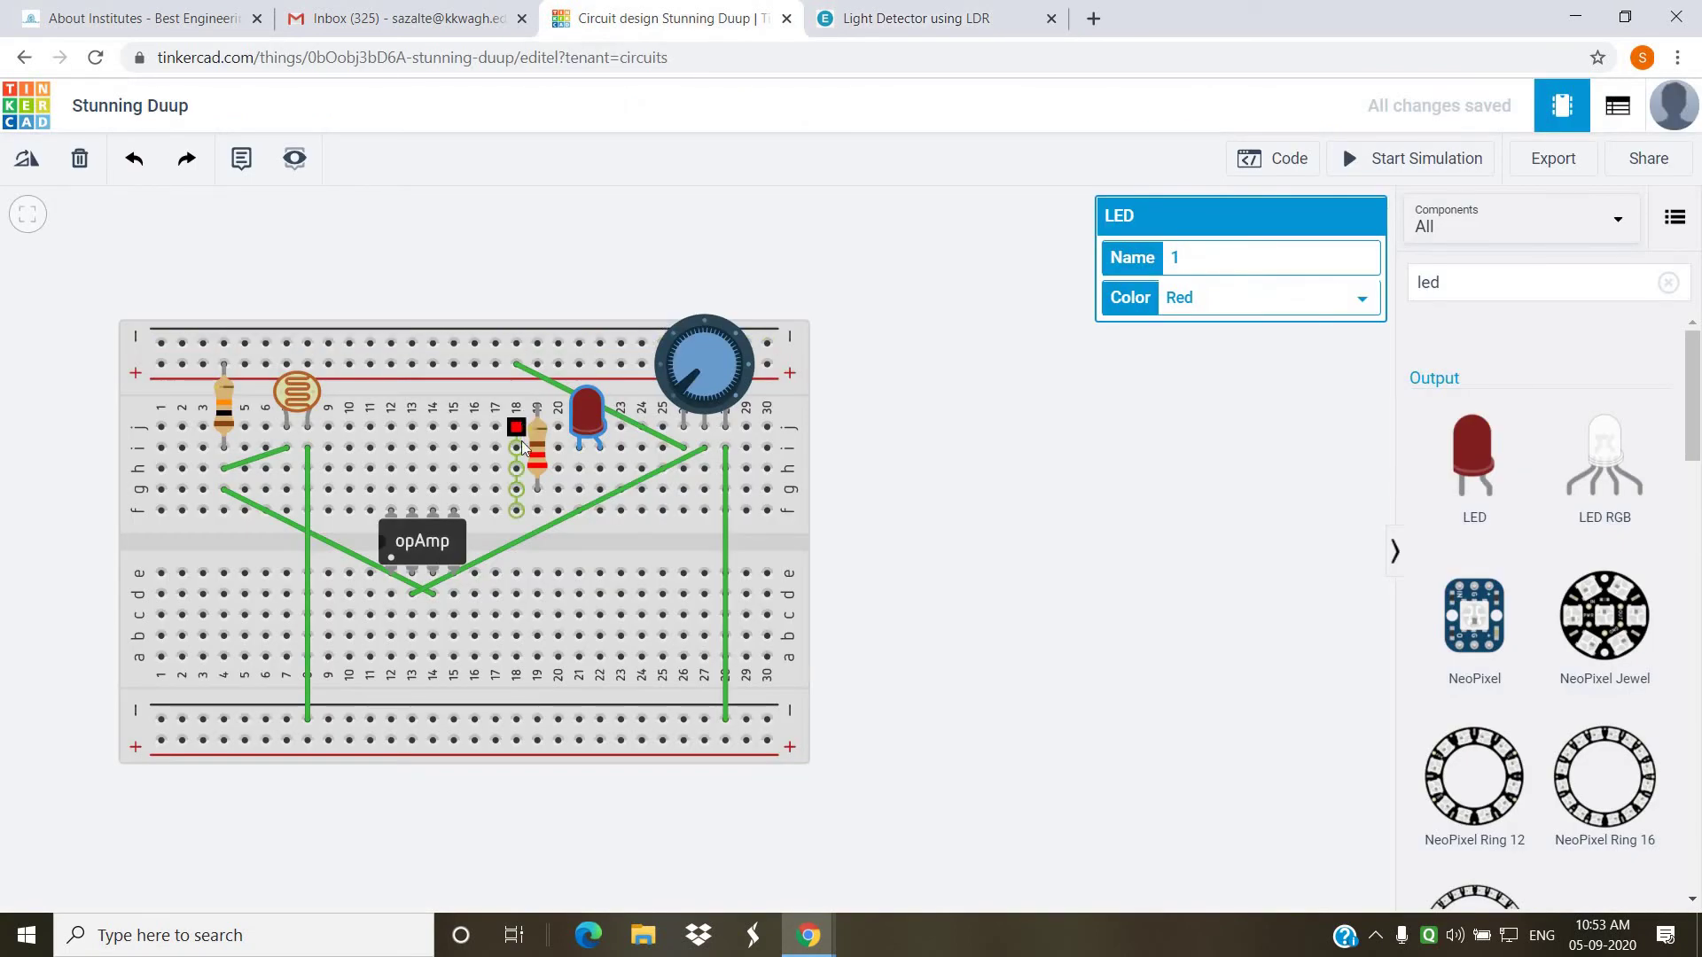
click(433, 489)
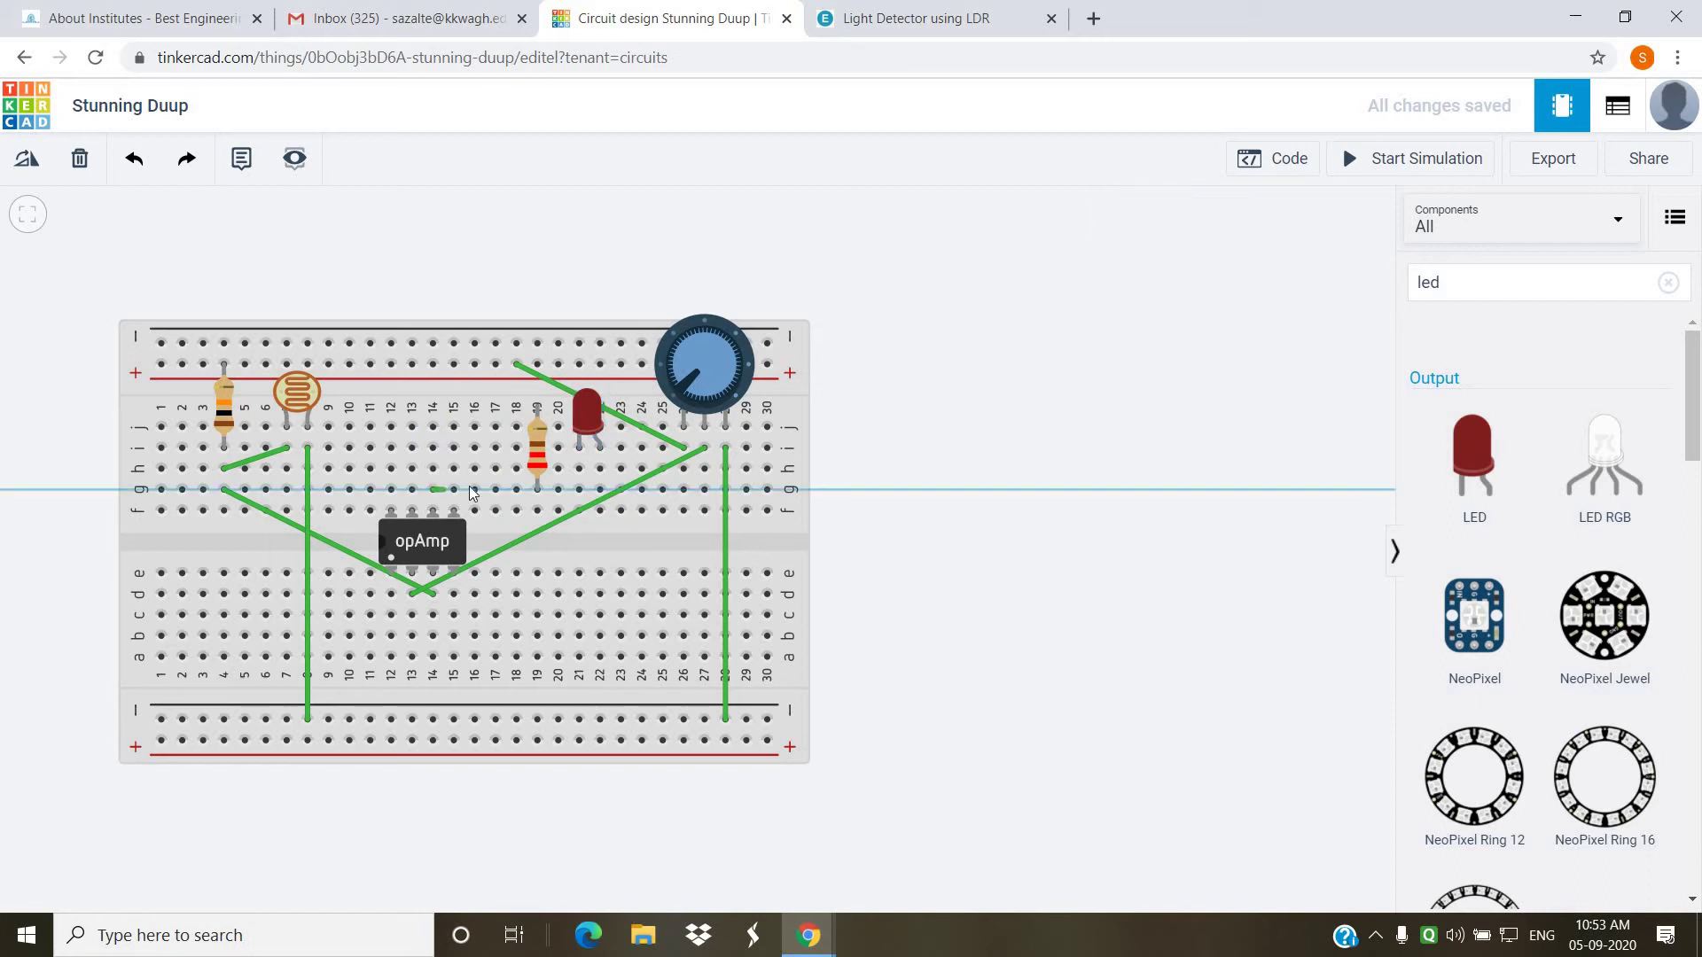
click(538, 510)
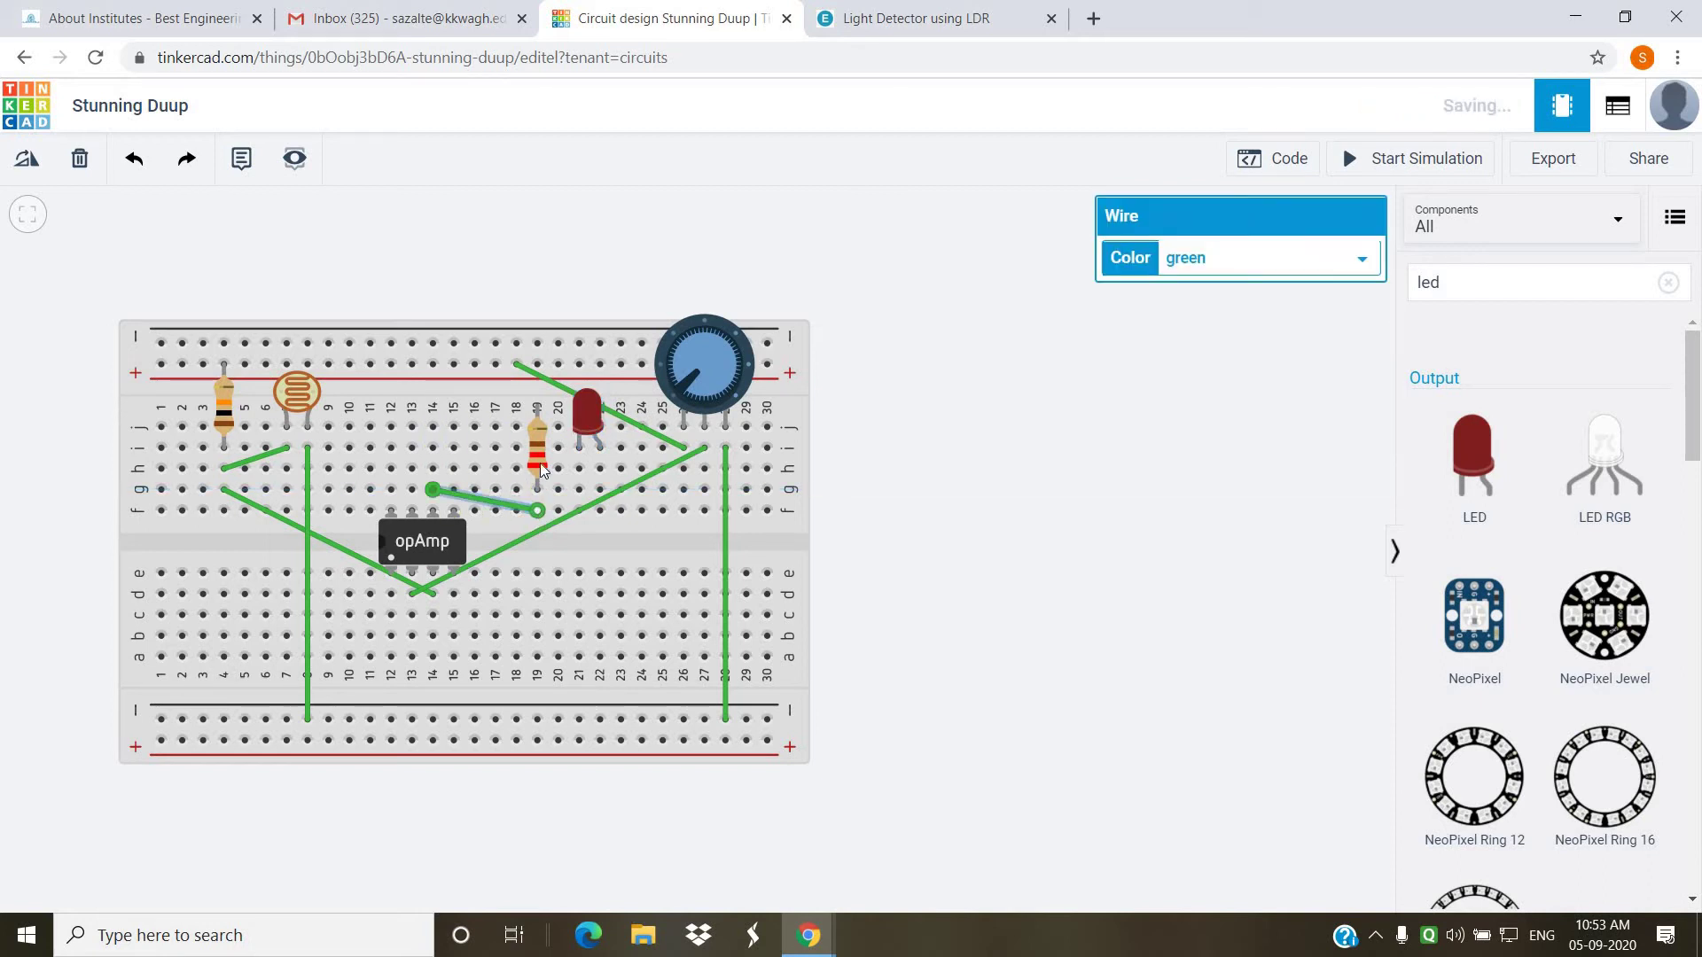
- Wire the 220 Ω resistor's upper end in column 19 to h22 at the LED, and h21 to the lower negative rail
click(538, 409)
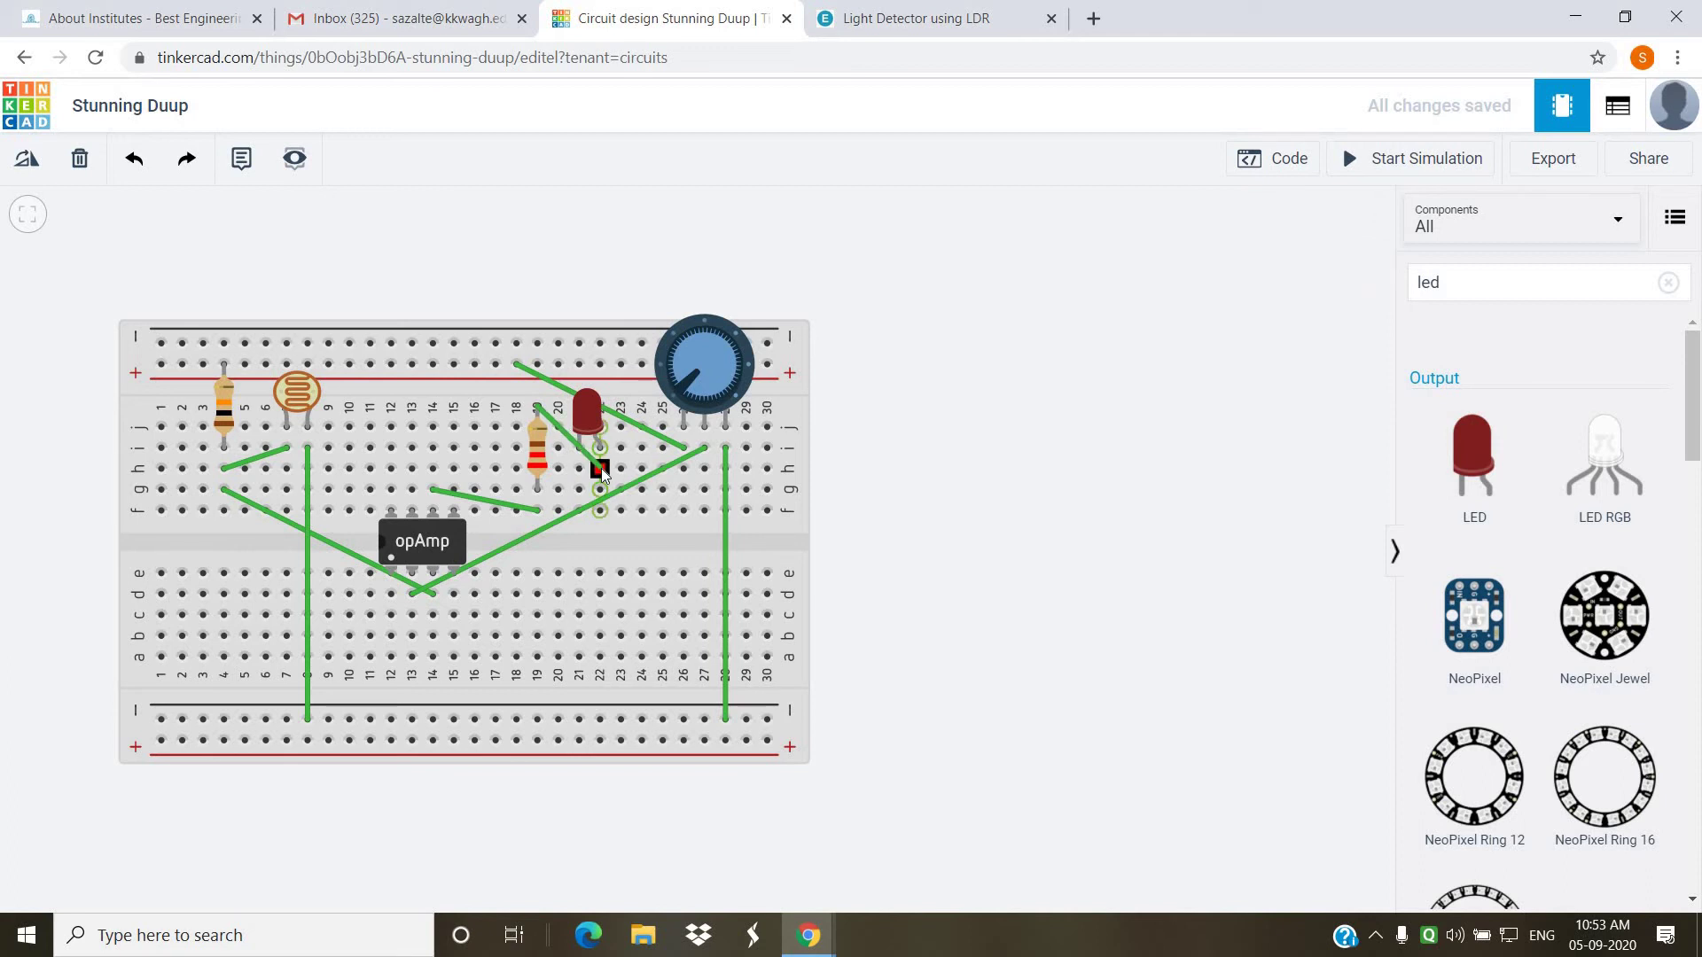
click(600, 469)
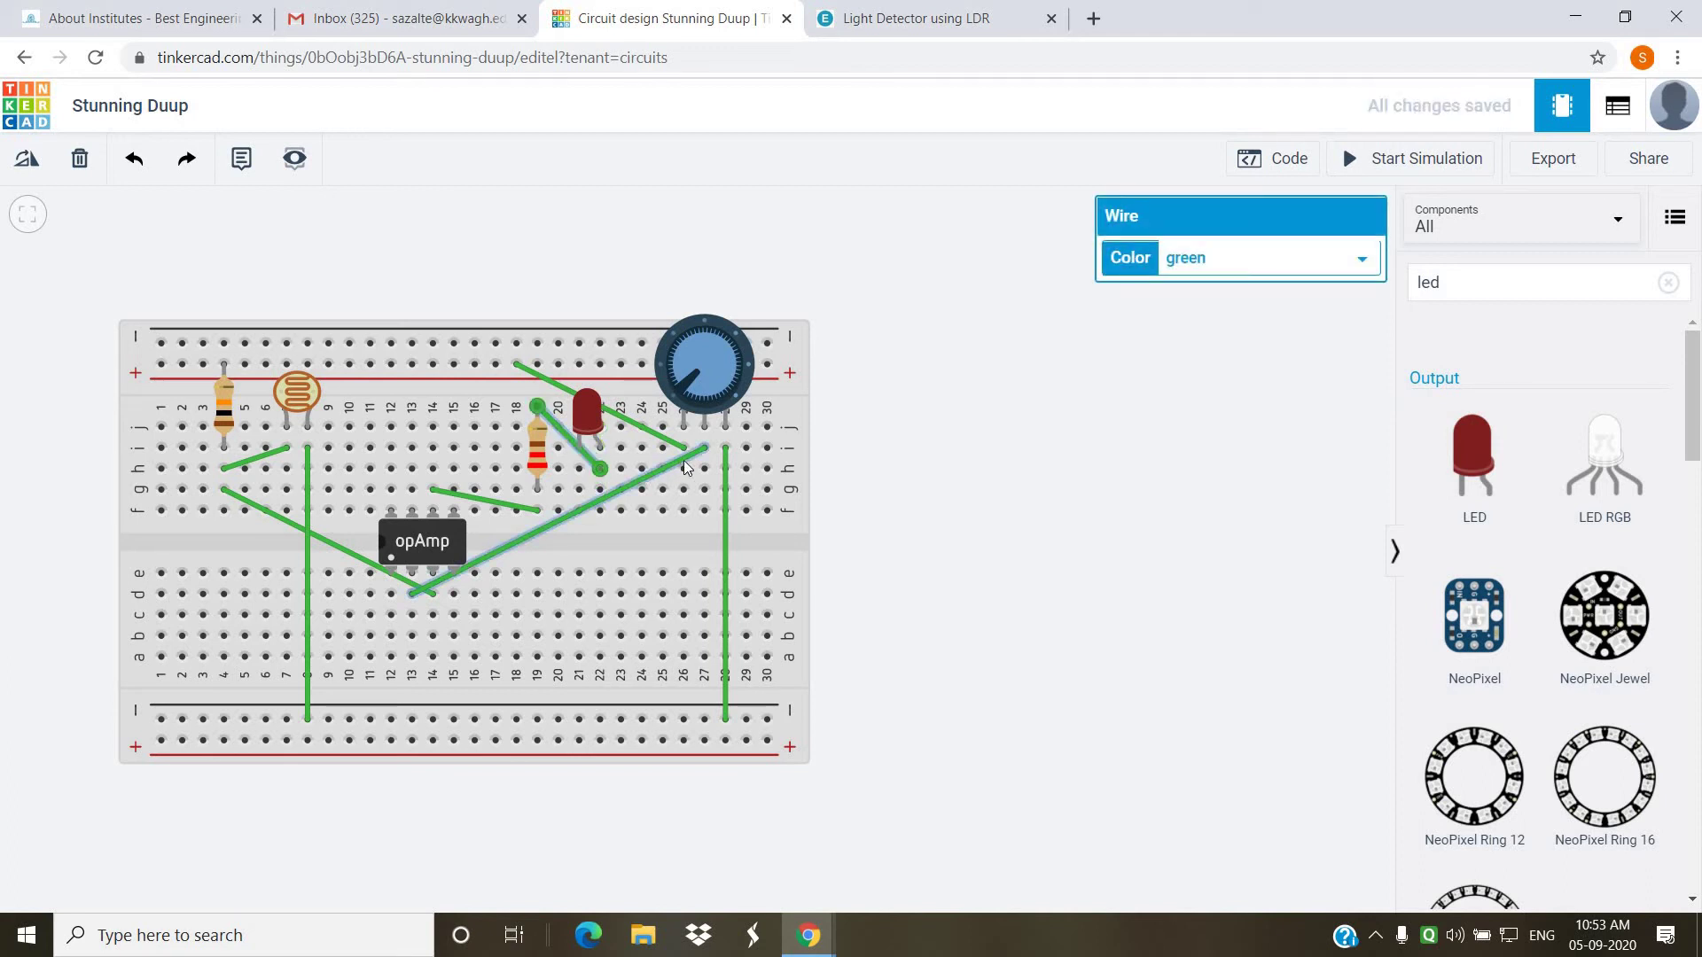
click(579, 468)
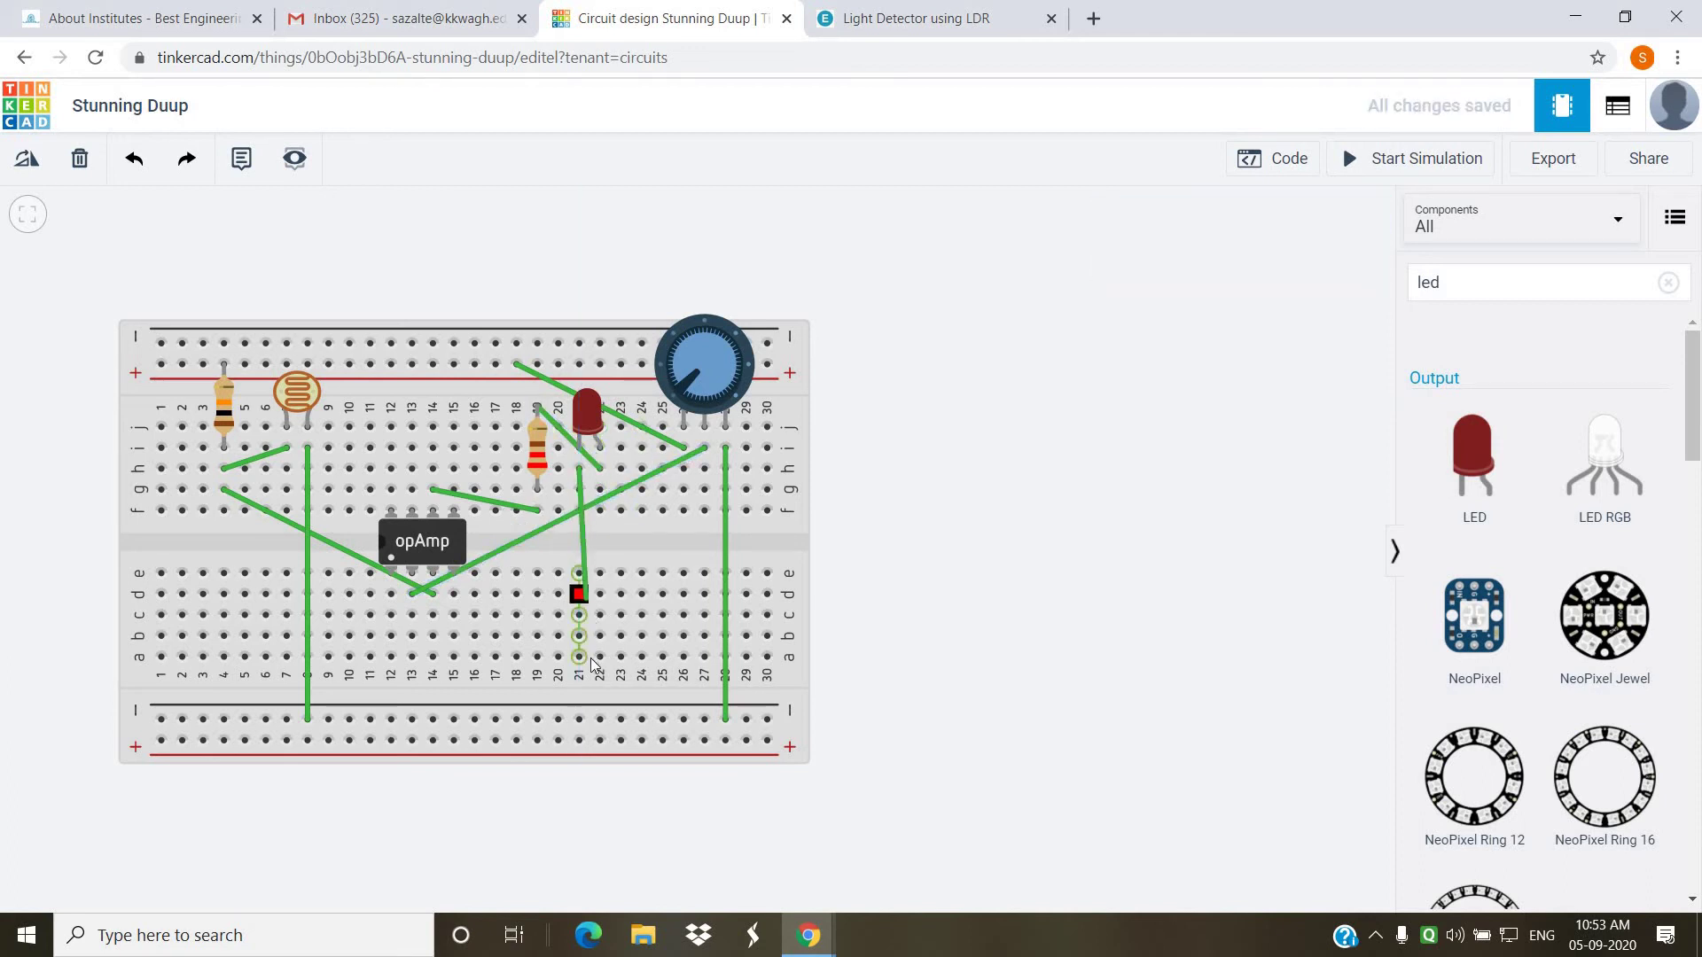
click(578, 719)
click(1095, 496)
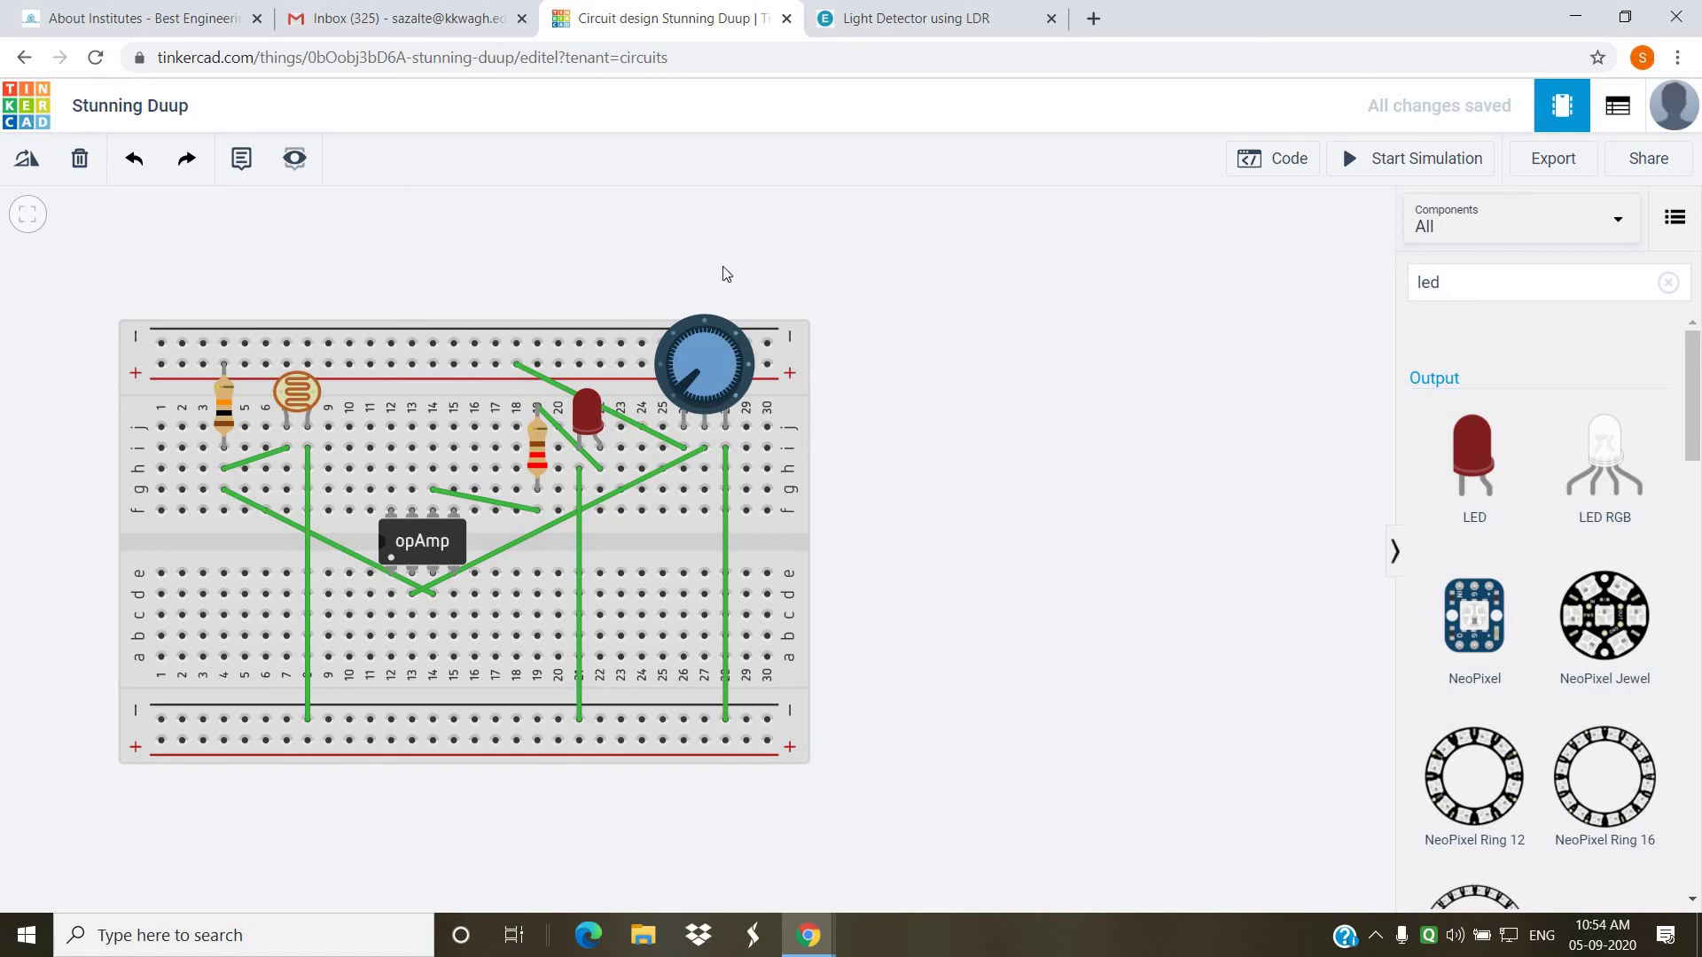
- Examine the supply and ground connections in the online circuit diagram
click(882, 18)
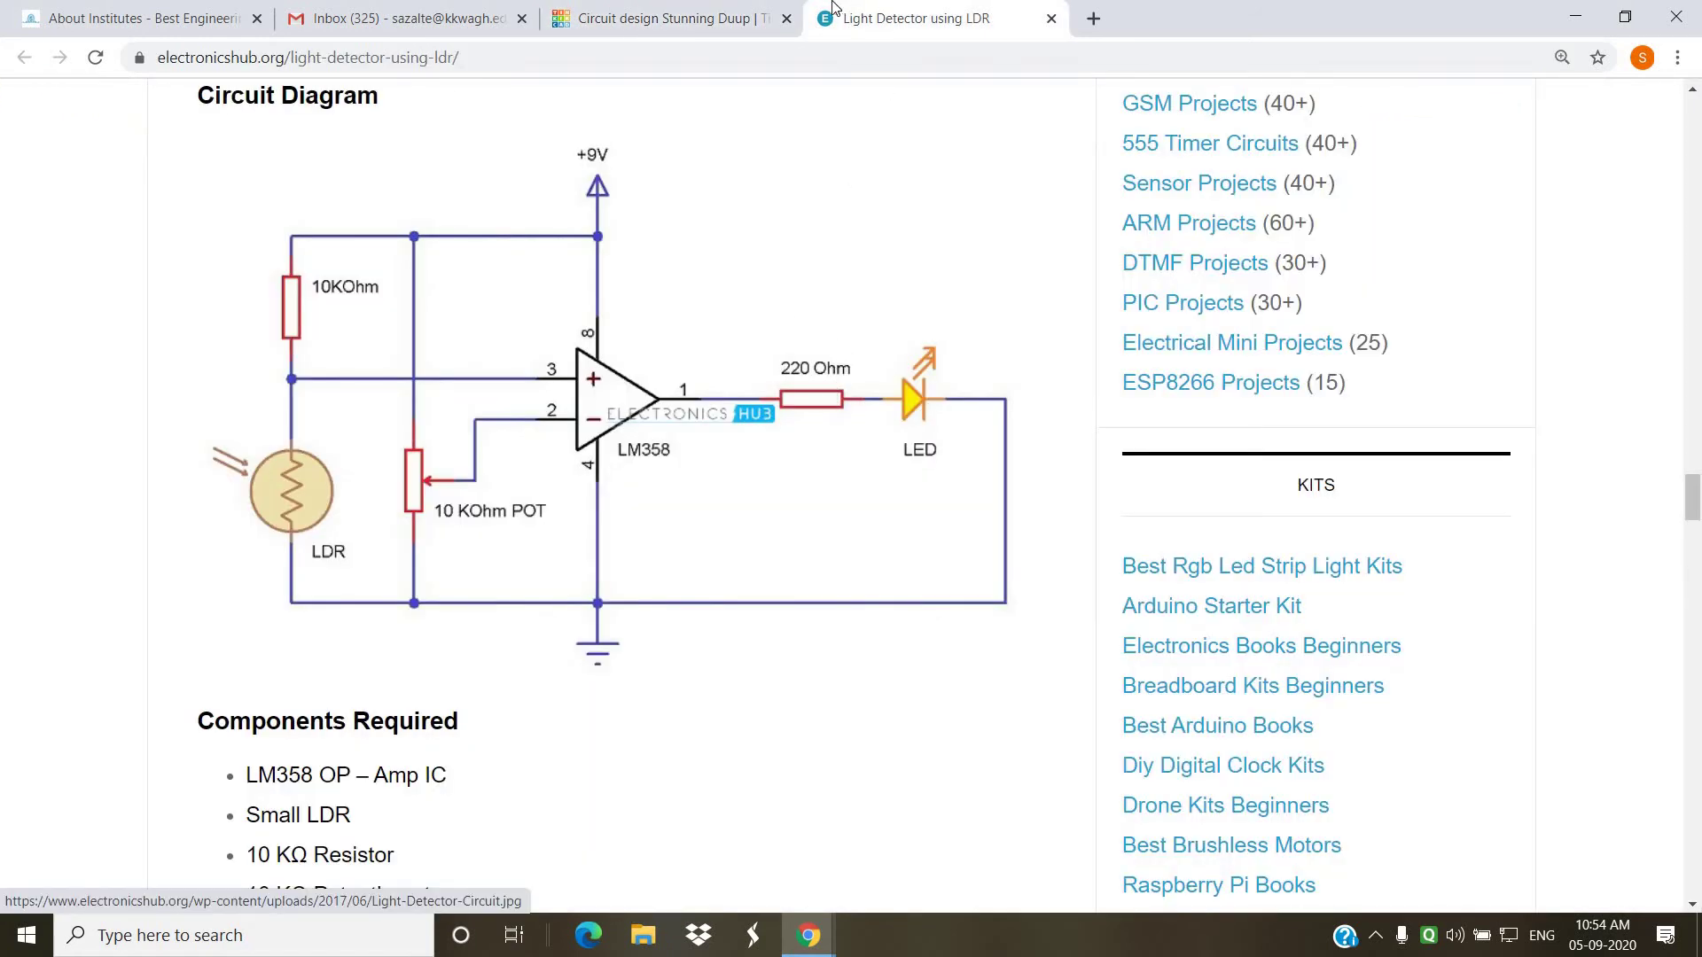
click(713, 22)
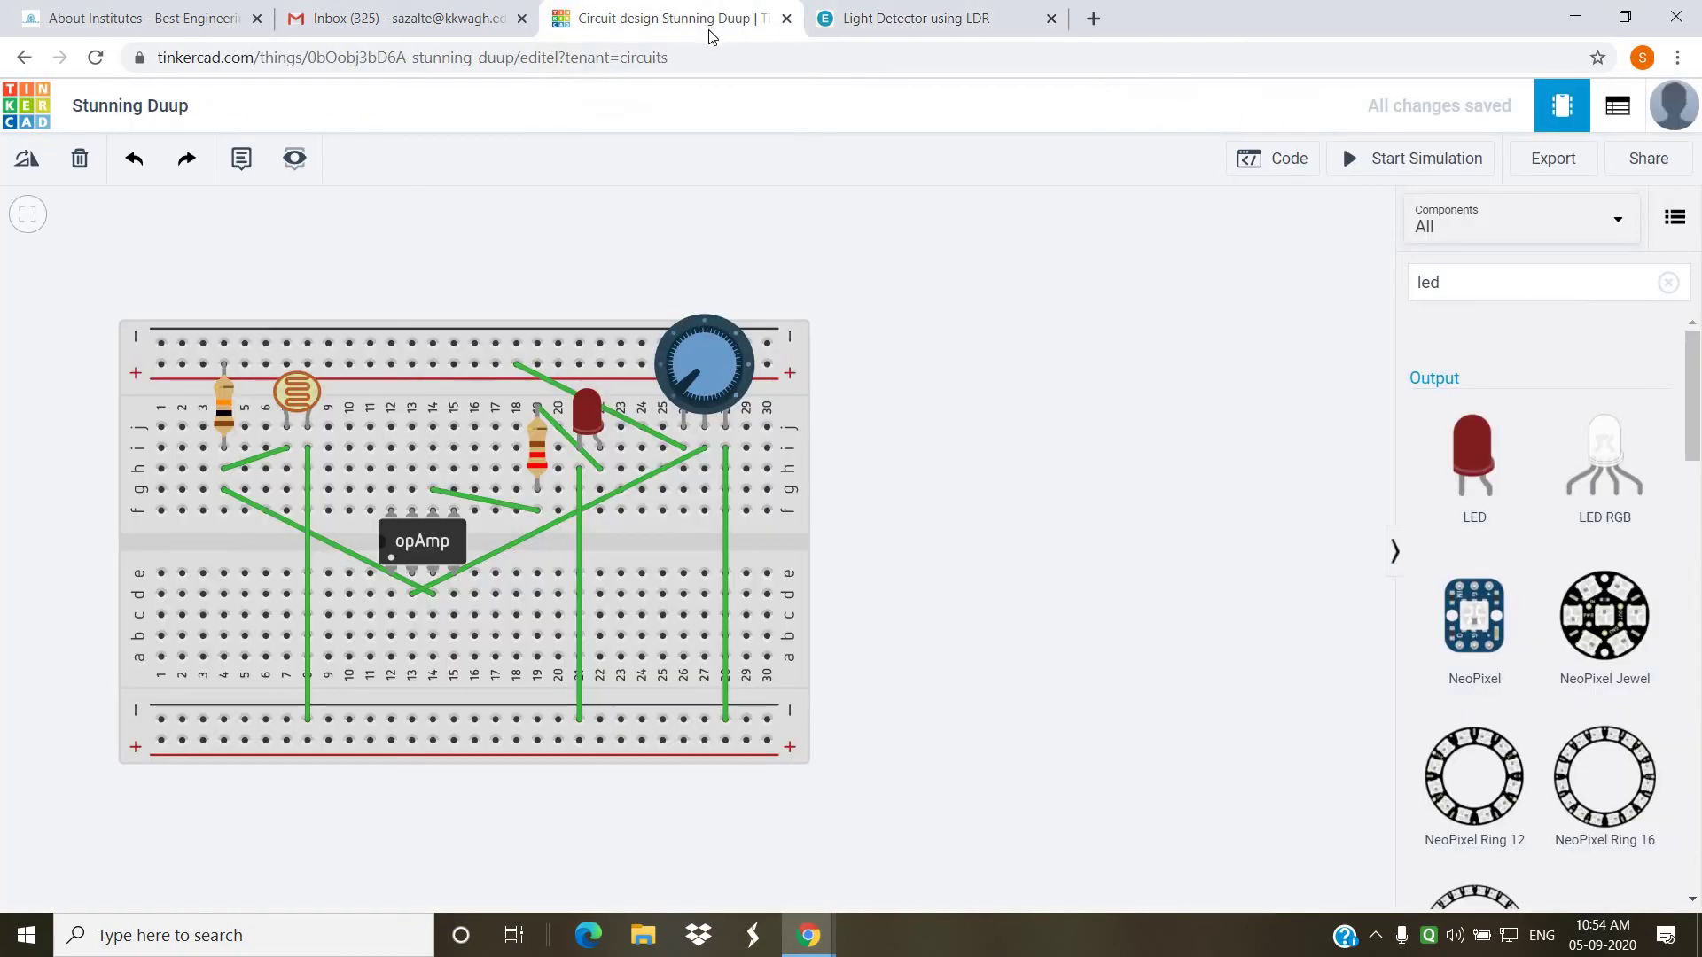
click(886, 20)
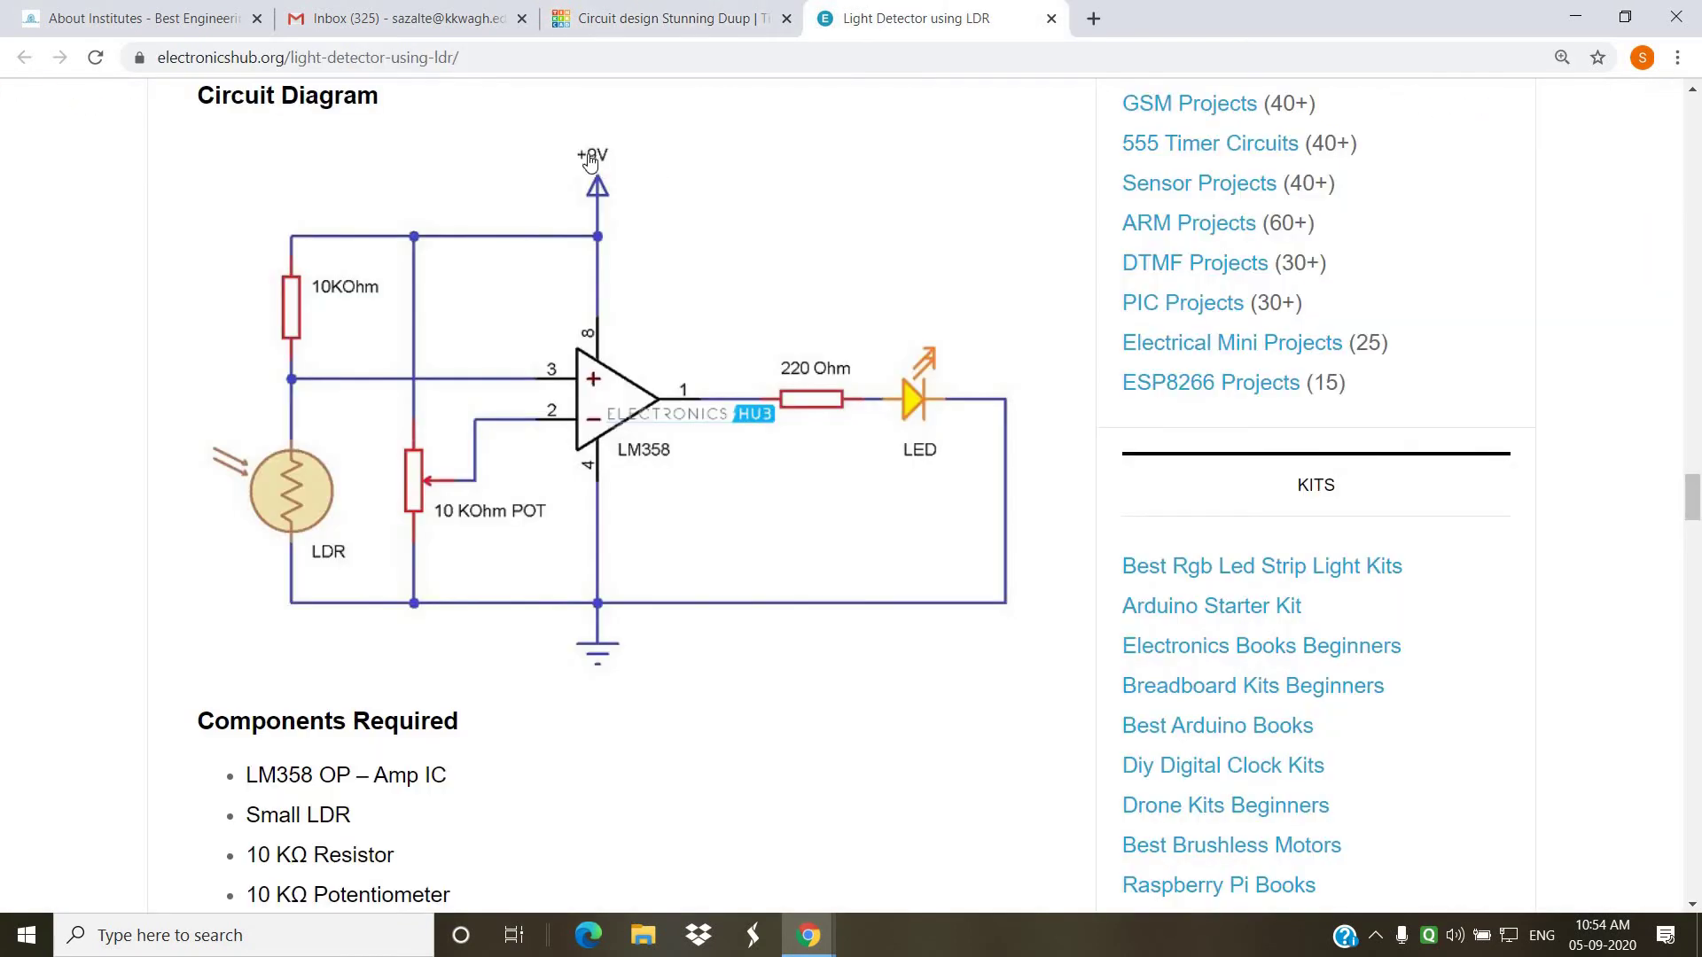
click(581, 12)
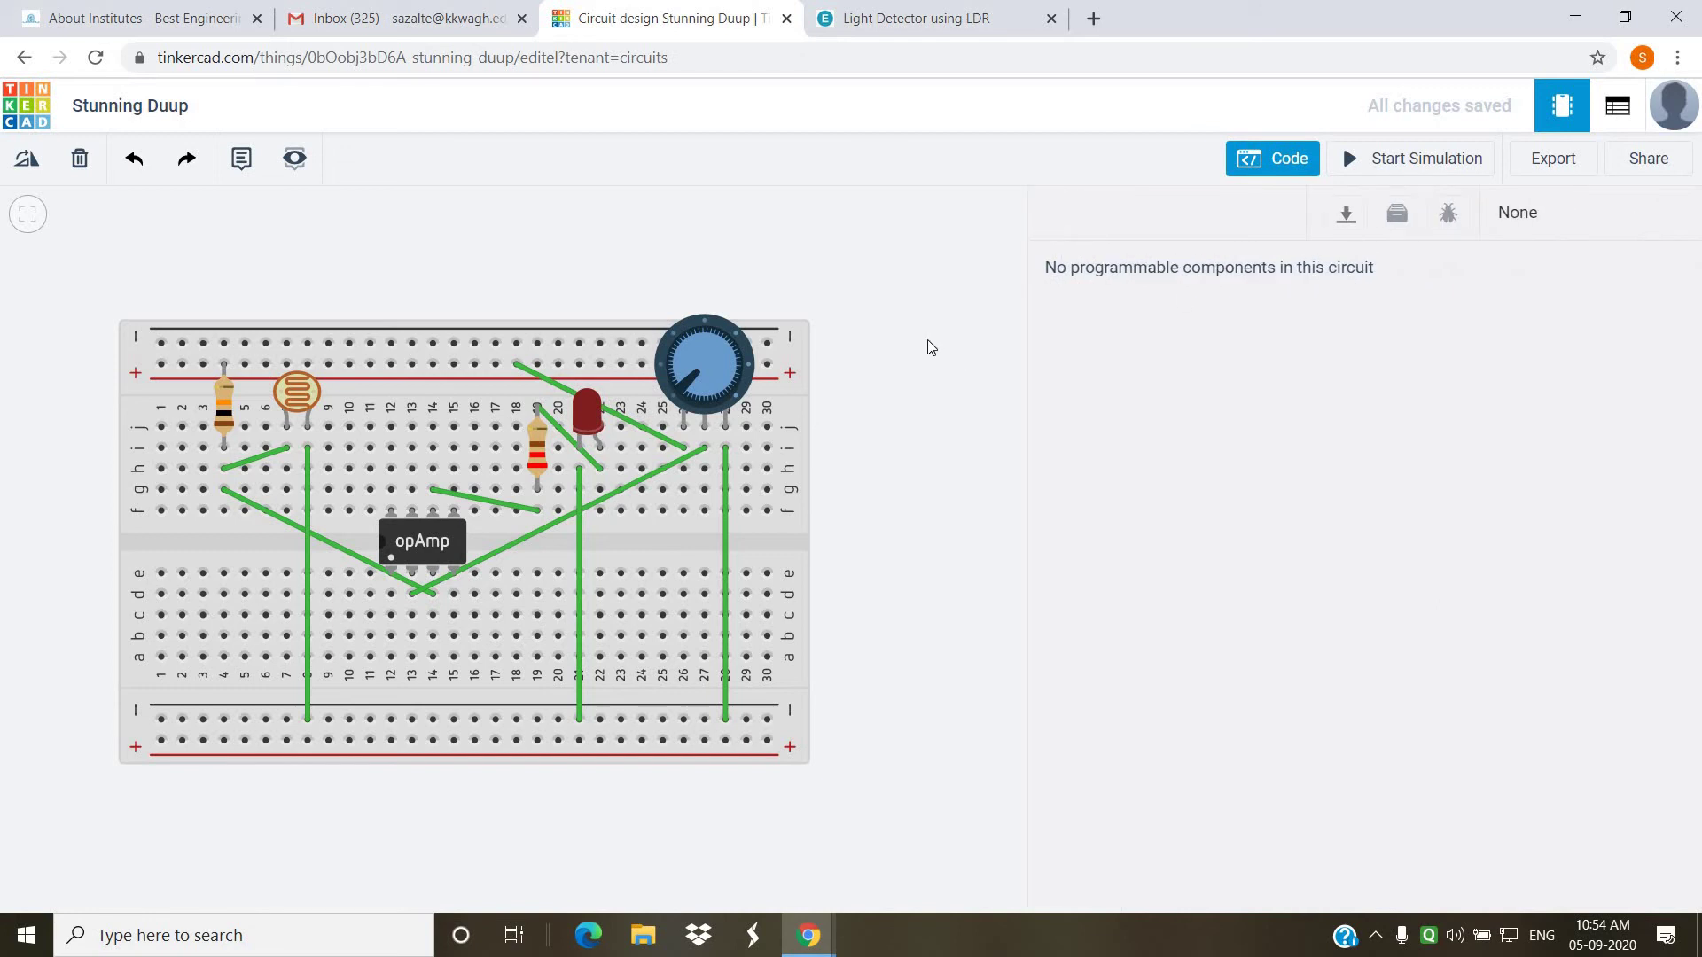
- Try searching the component library for the suggested term "9vbattery", and clear the search
click(1449, 282)
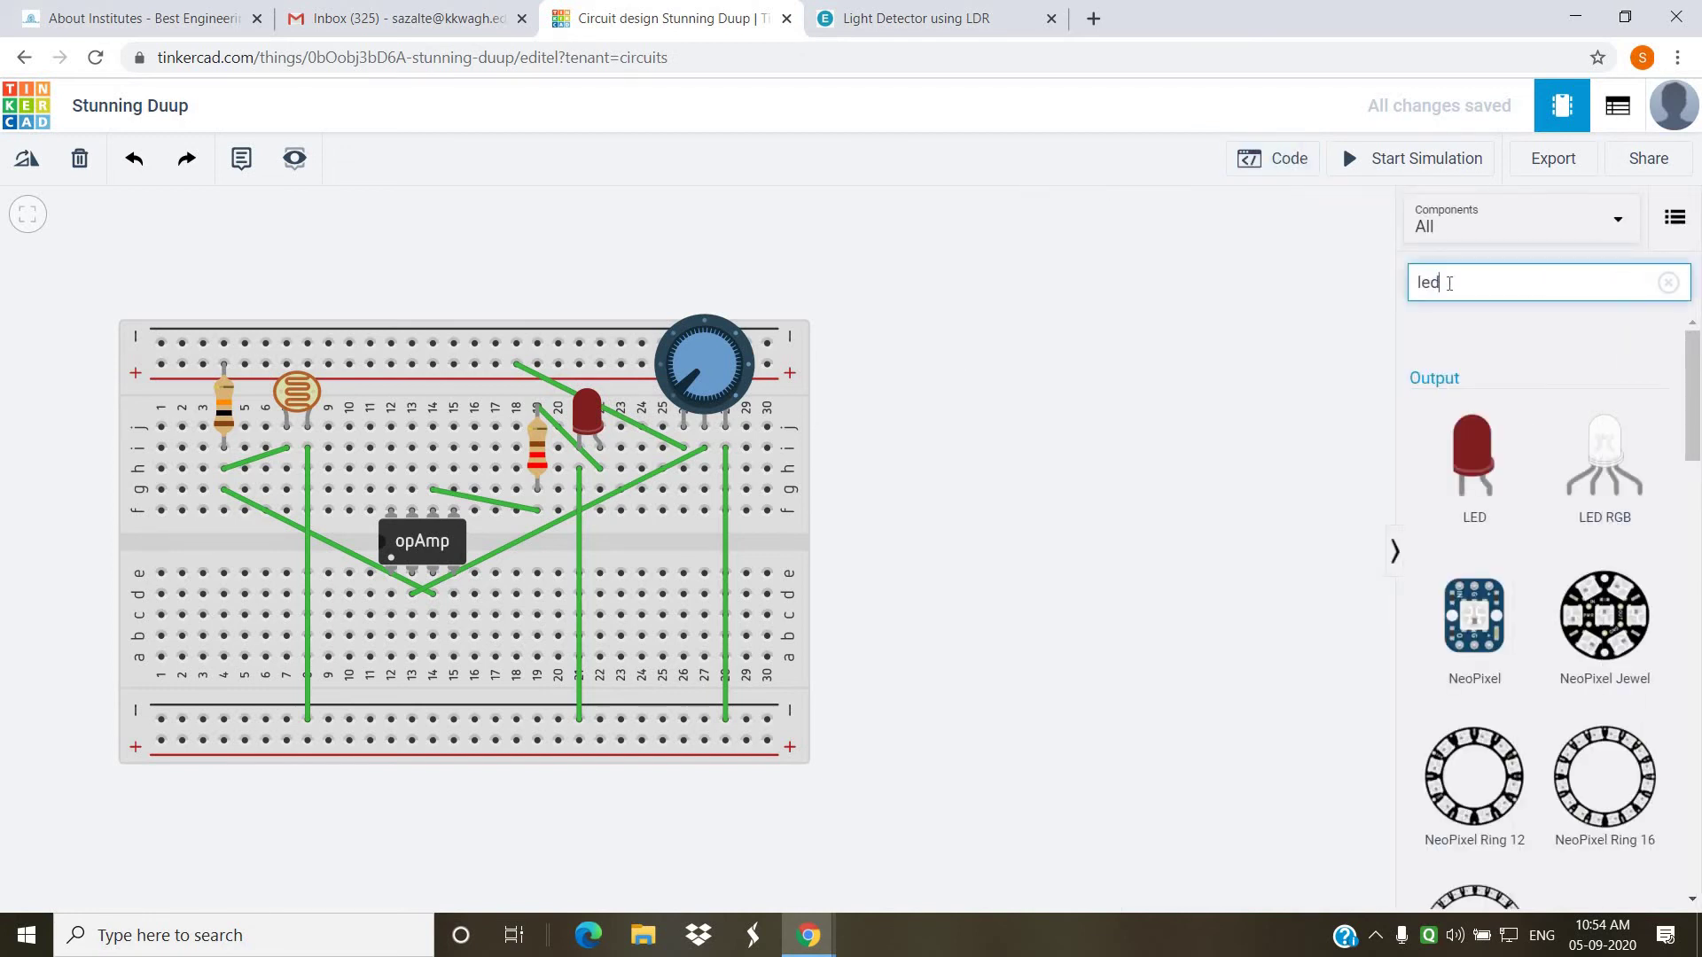
double_click(1449, 283)
text(ba)
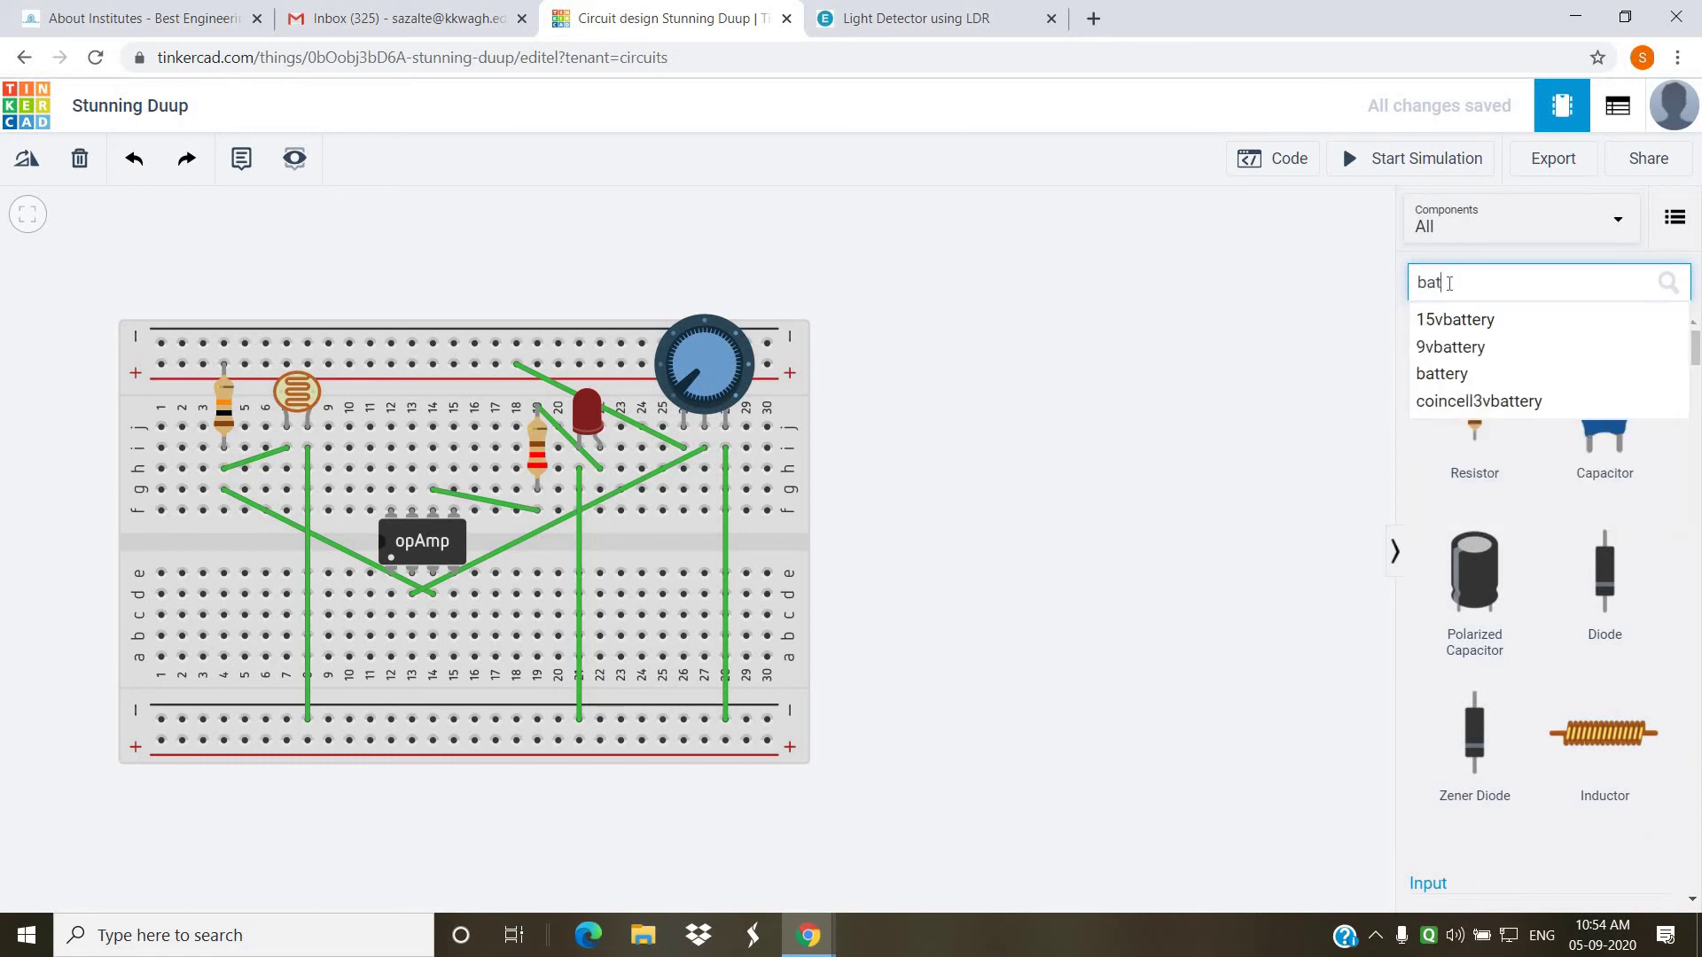
text(t)
click(1454, 349)
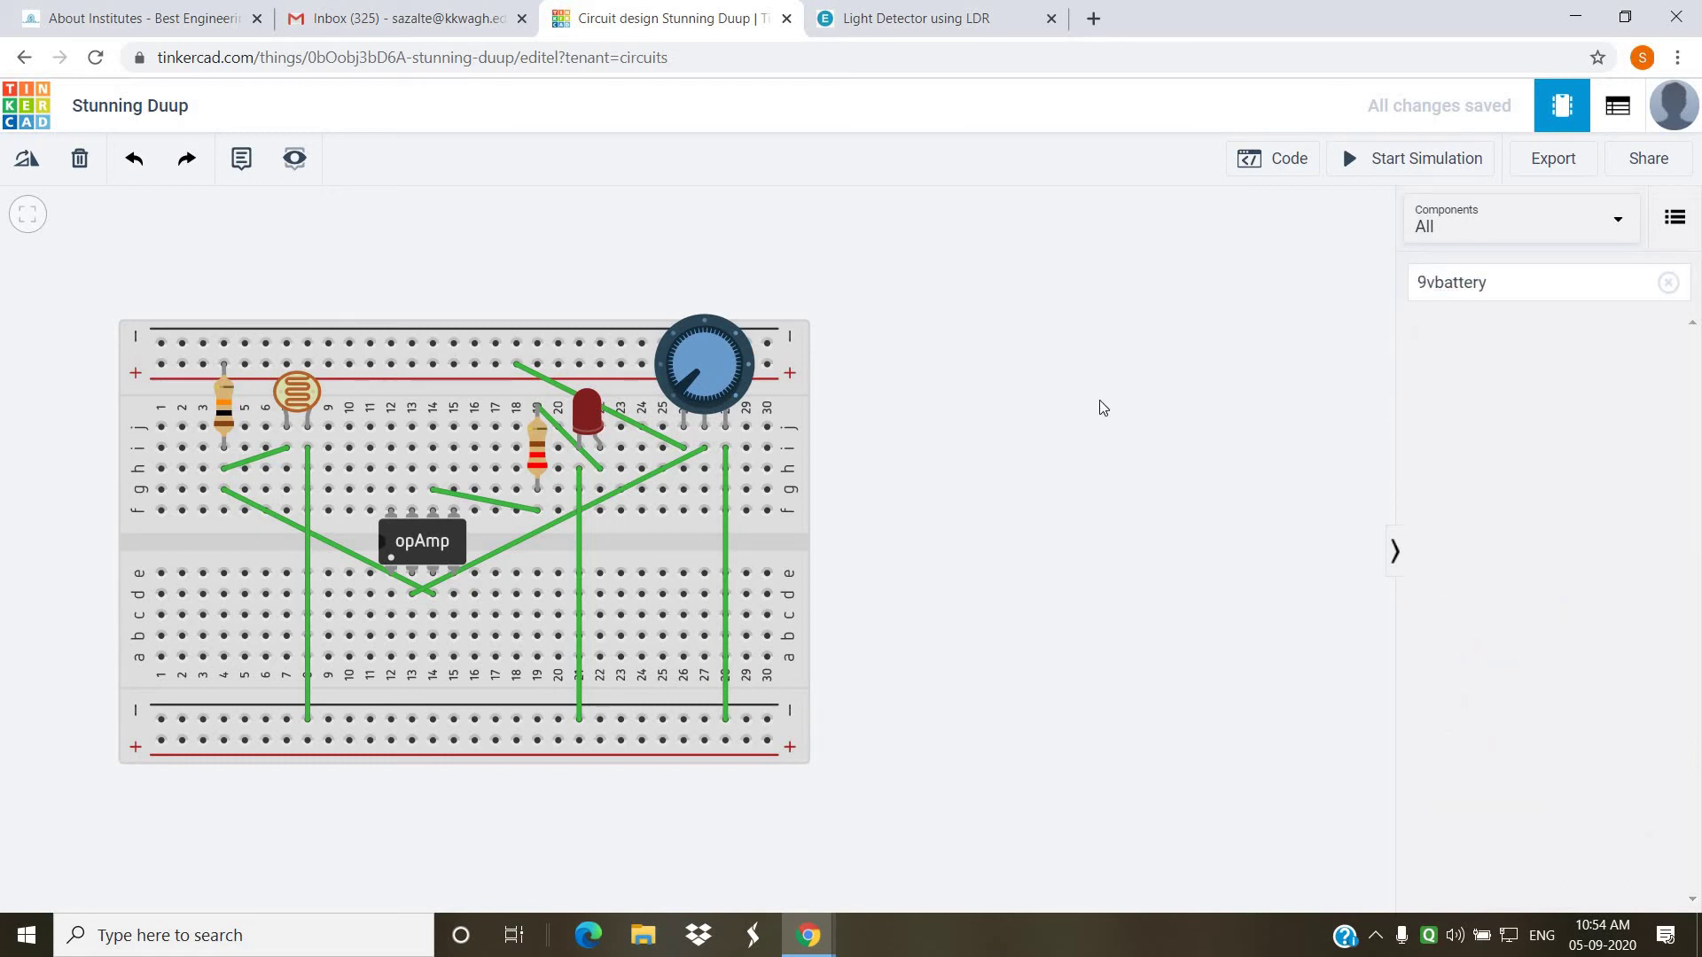
click(1438, 296)
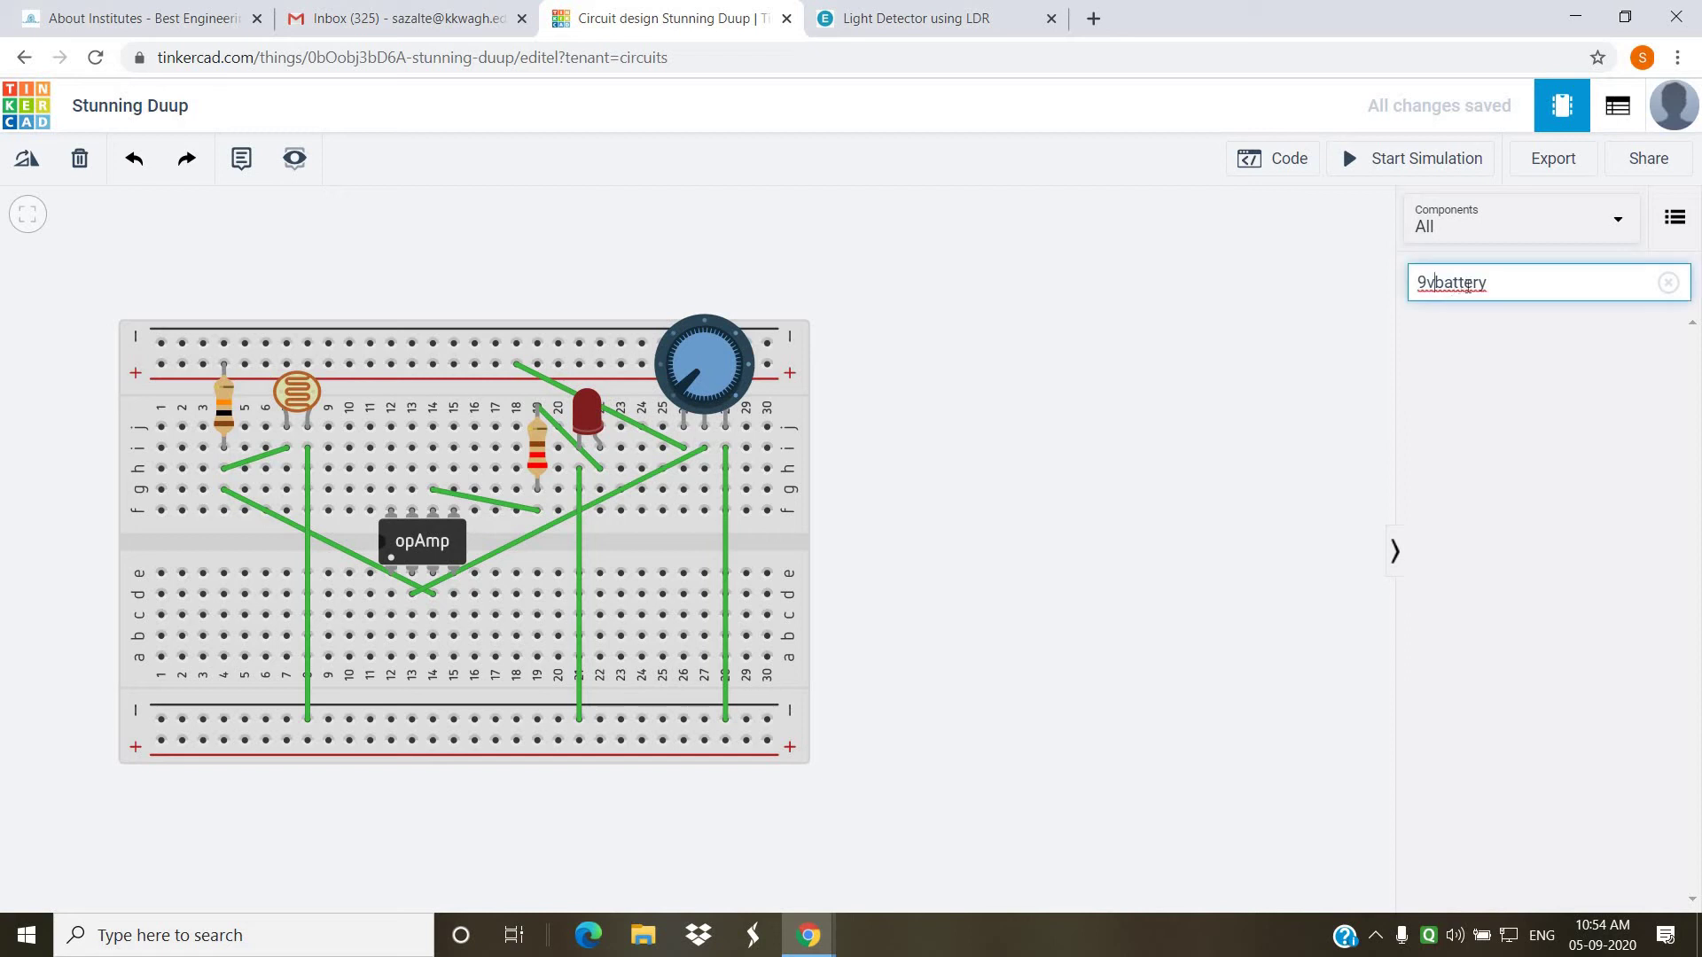
key(BackSpace)
key(BackSpace)
key(BackSpace)
key(BackSpace)
key(BackSpace)
key(BackSpace)
key(BackSpace)
key(BackSpace)
key(BackSpace)
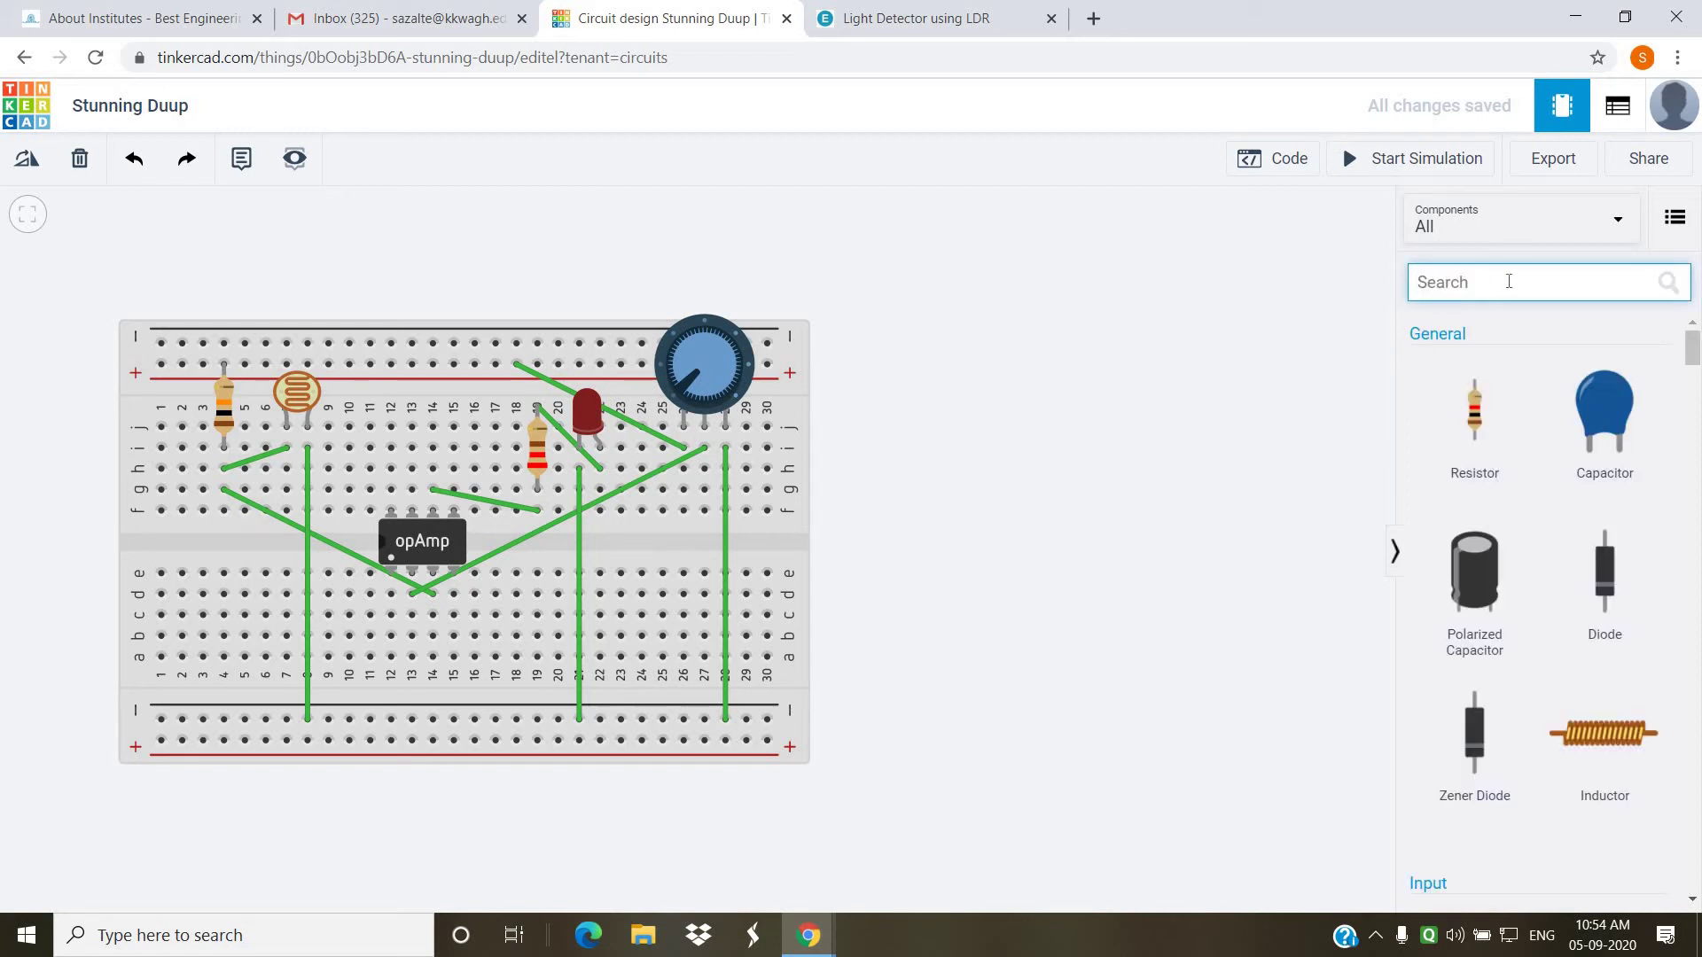
- Search for "batt" and place two 9V Batteries one above the other beside the breadboard
text(batt)
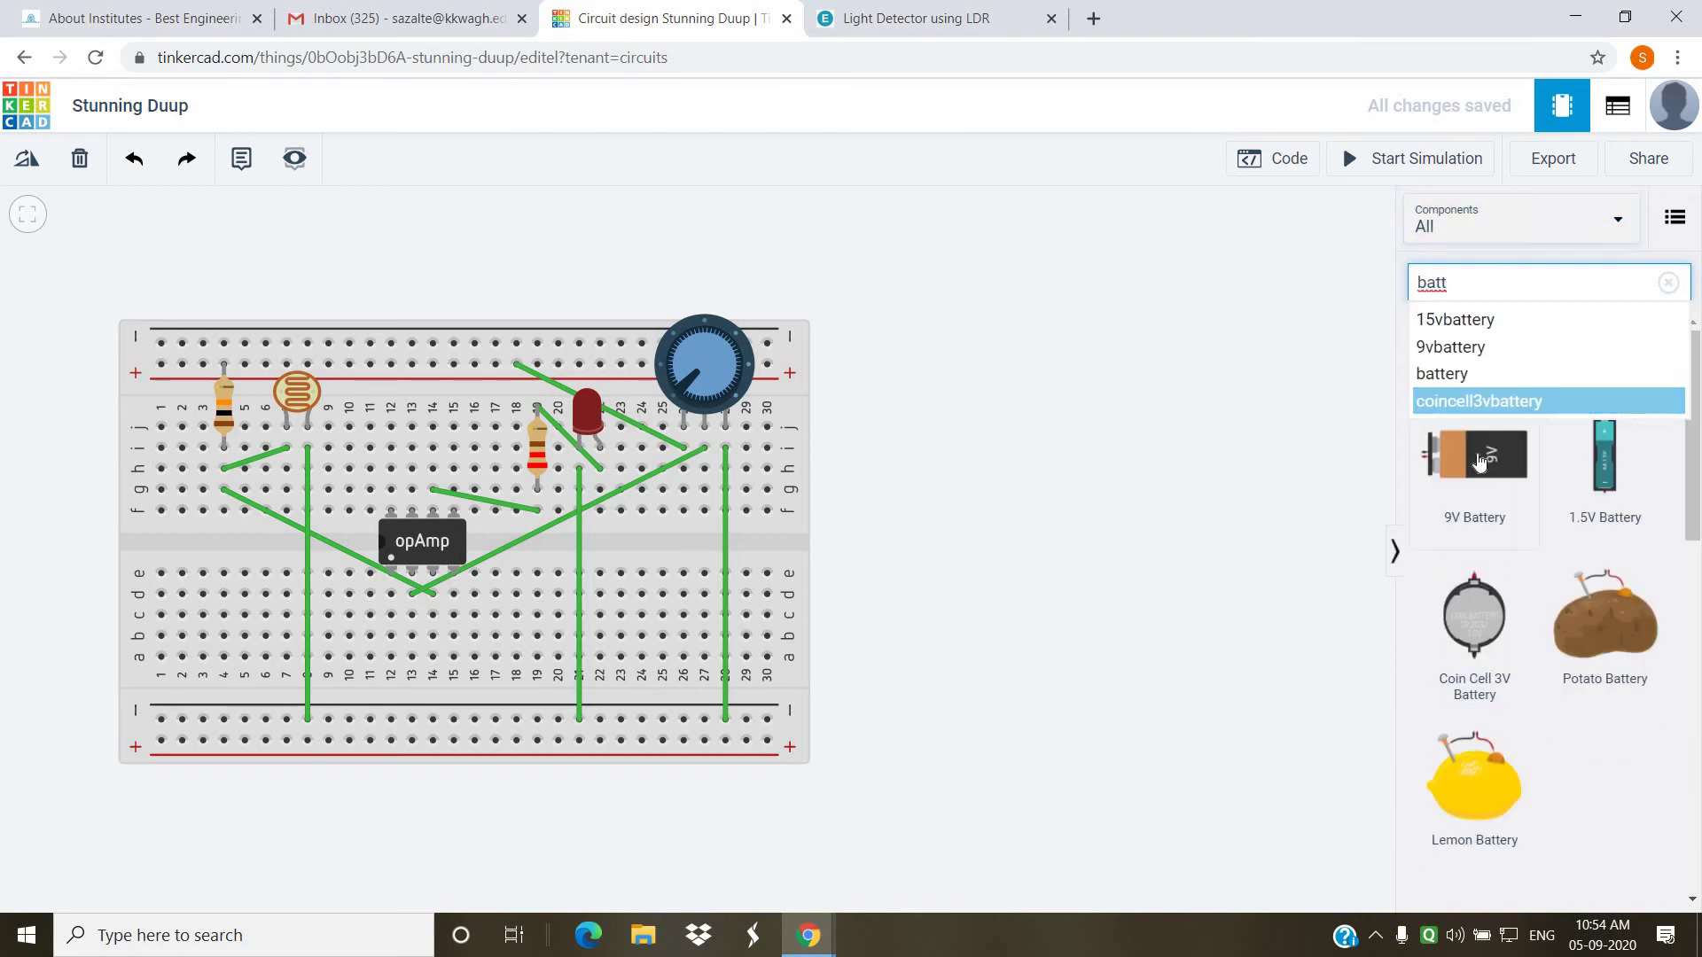
drag(1474, 454, 931, 408)
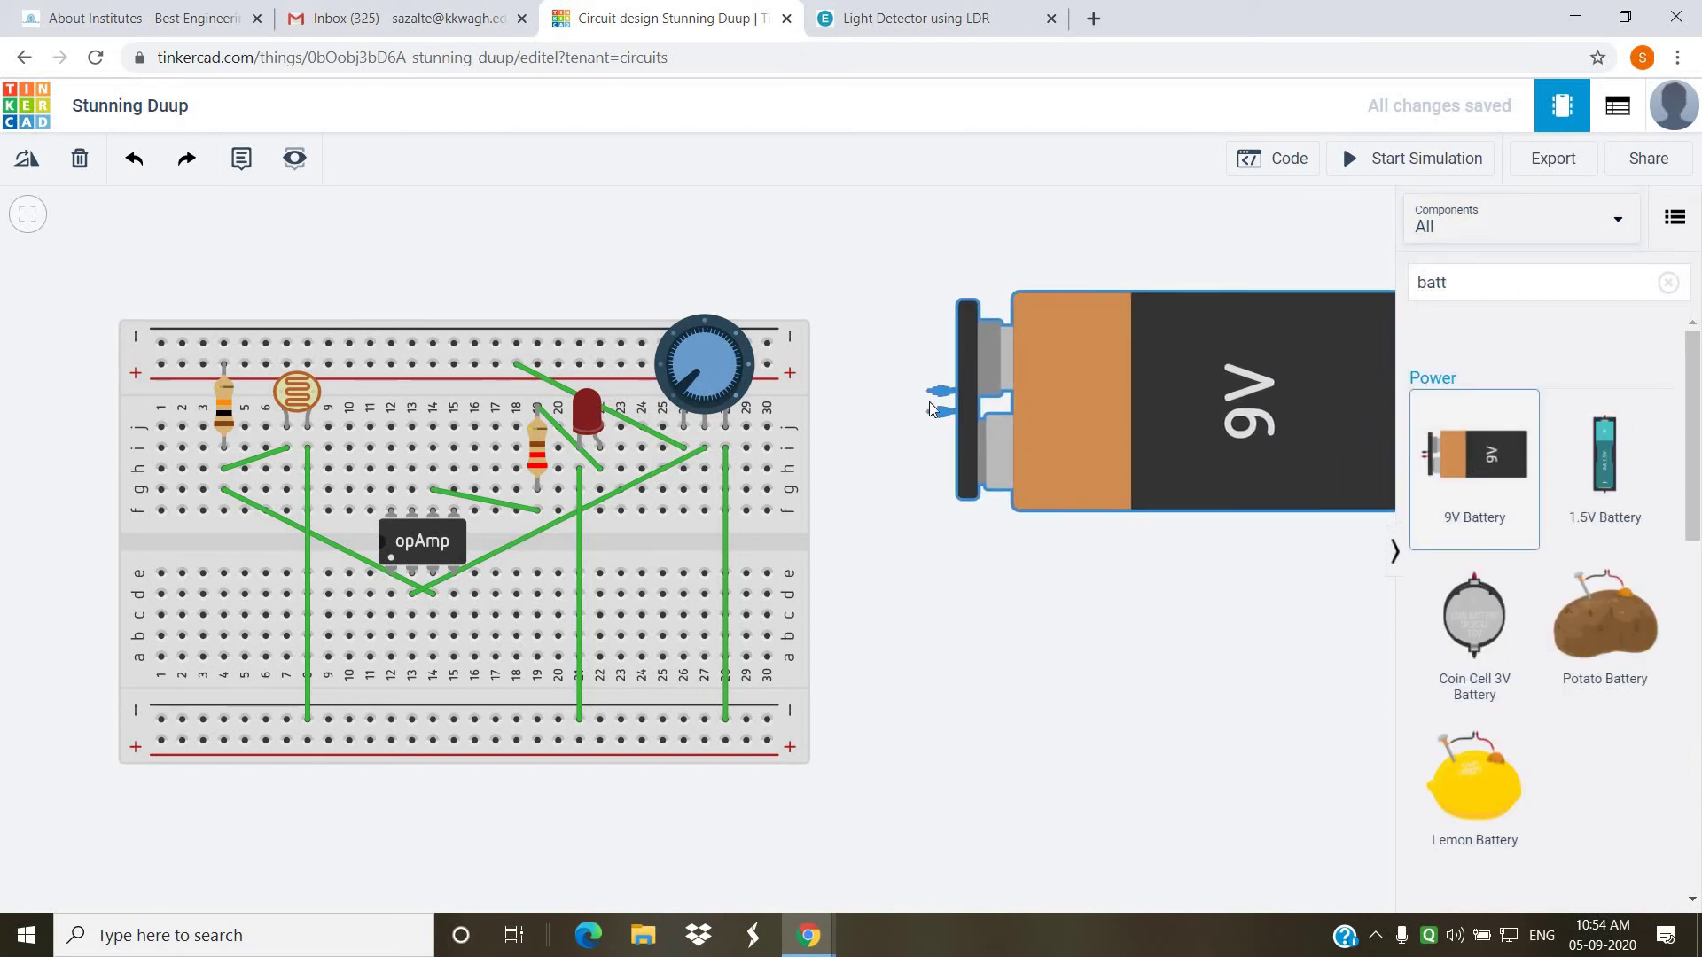
click(1345, 427)
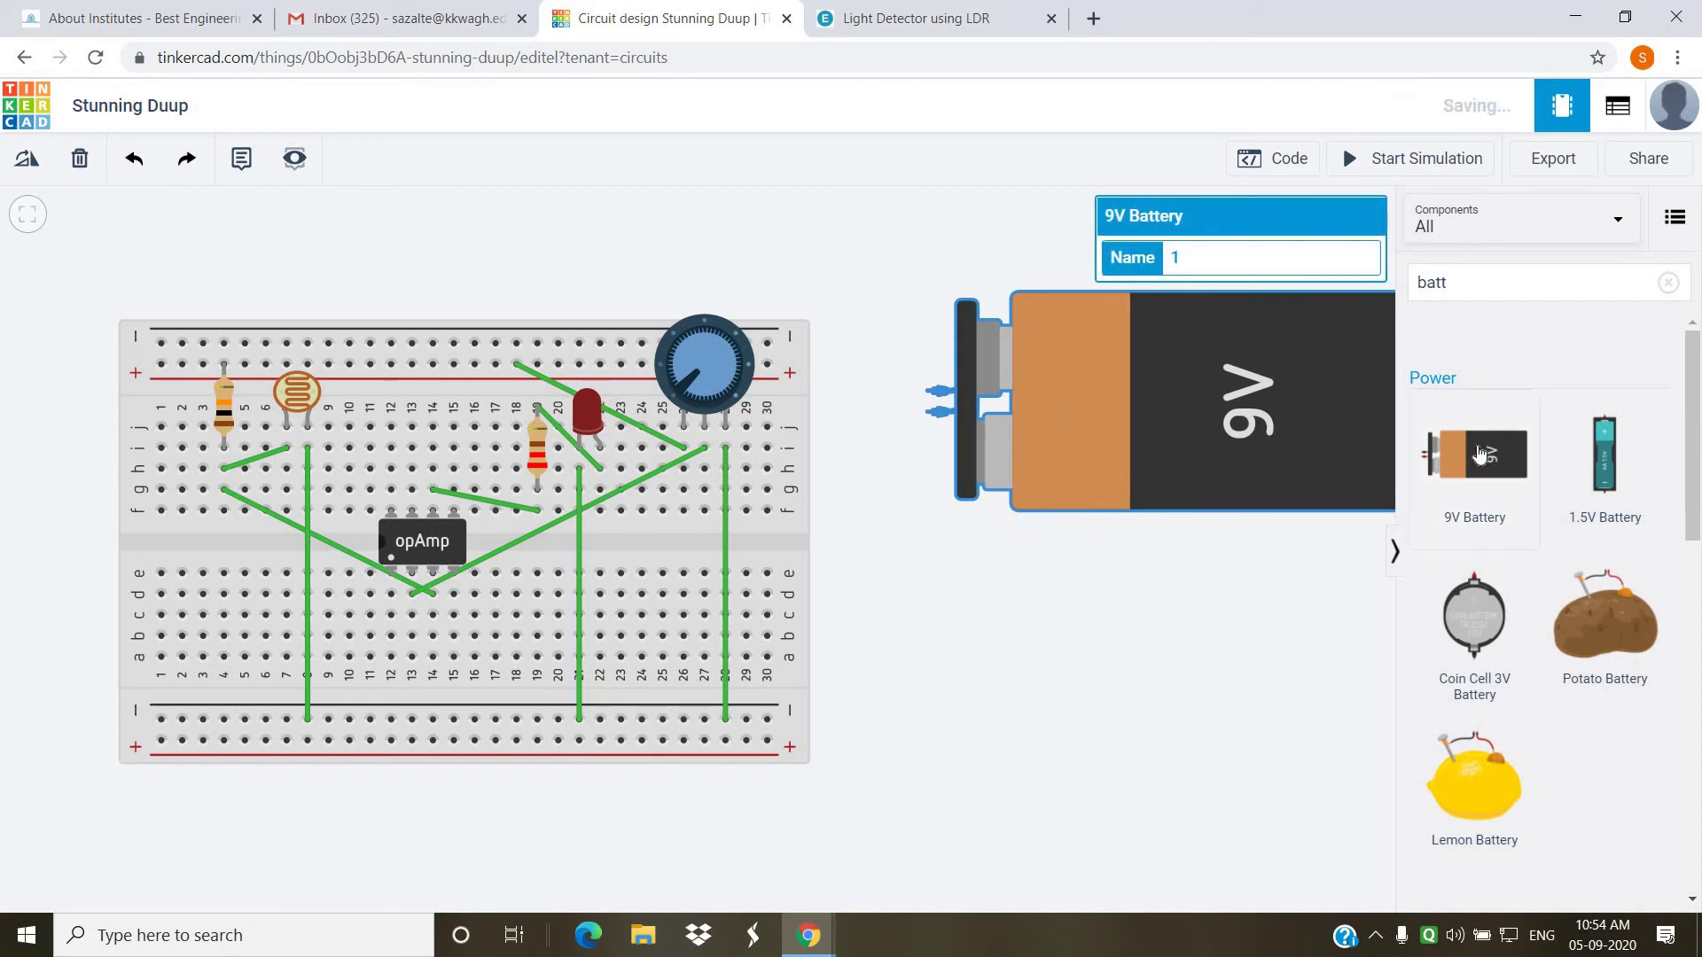
click(1248, 542)
drag(1474, 454, 930, 669)
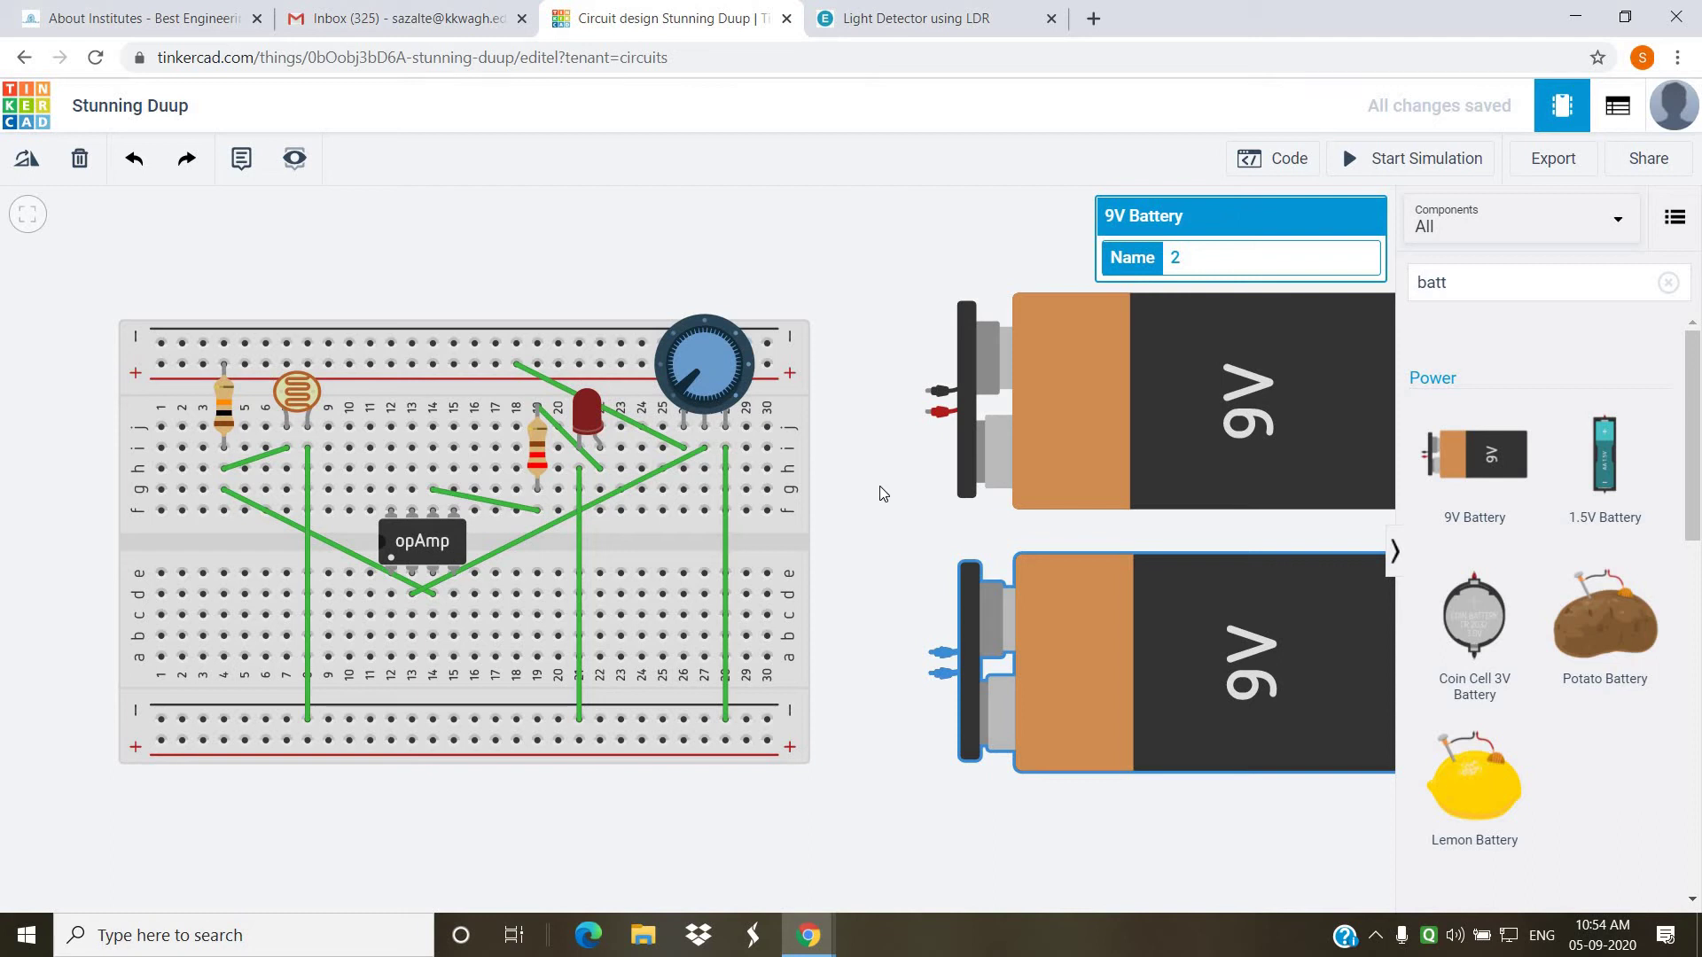
- Wire the upper battery's negative terminal to the lower battery's positive terminal, and connect that junction to the breadboard's lower negative rail at column 29
click(929, 390)
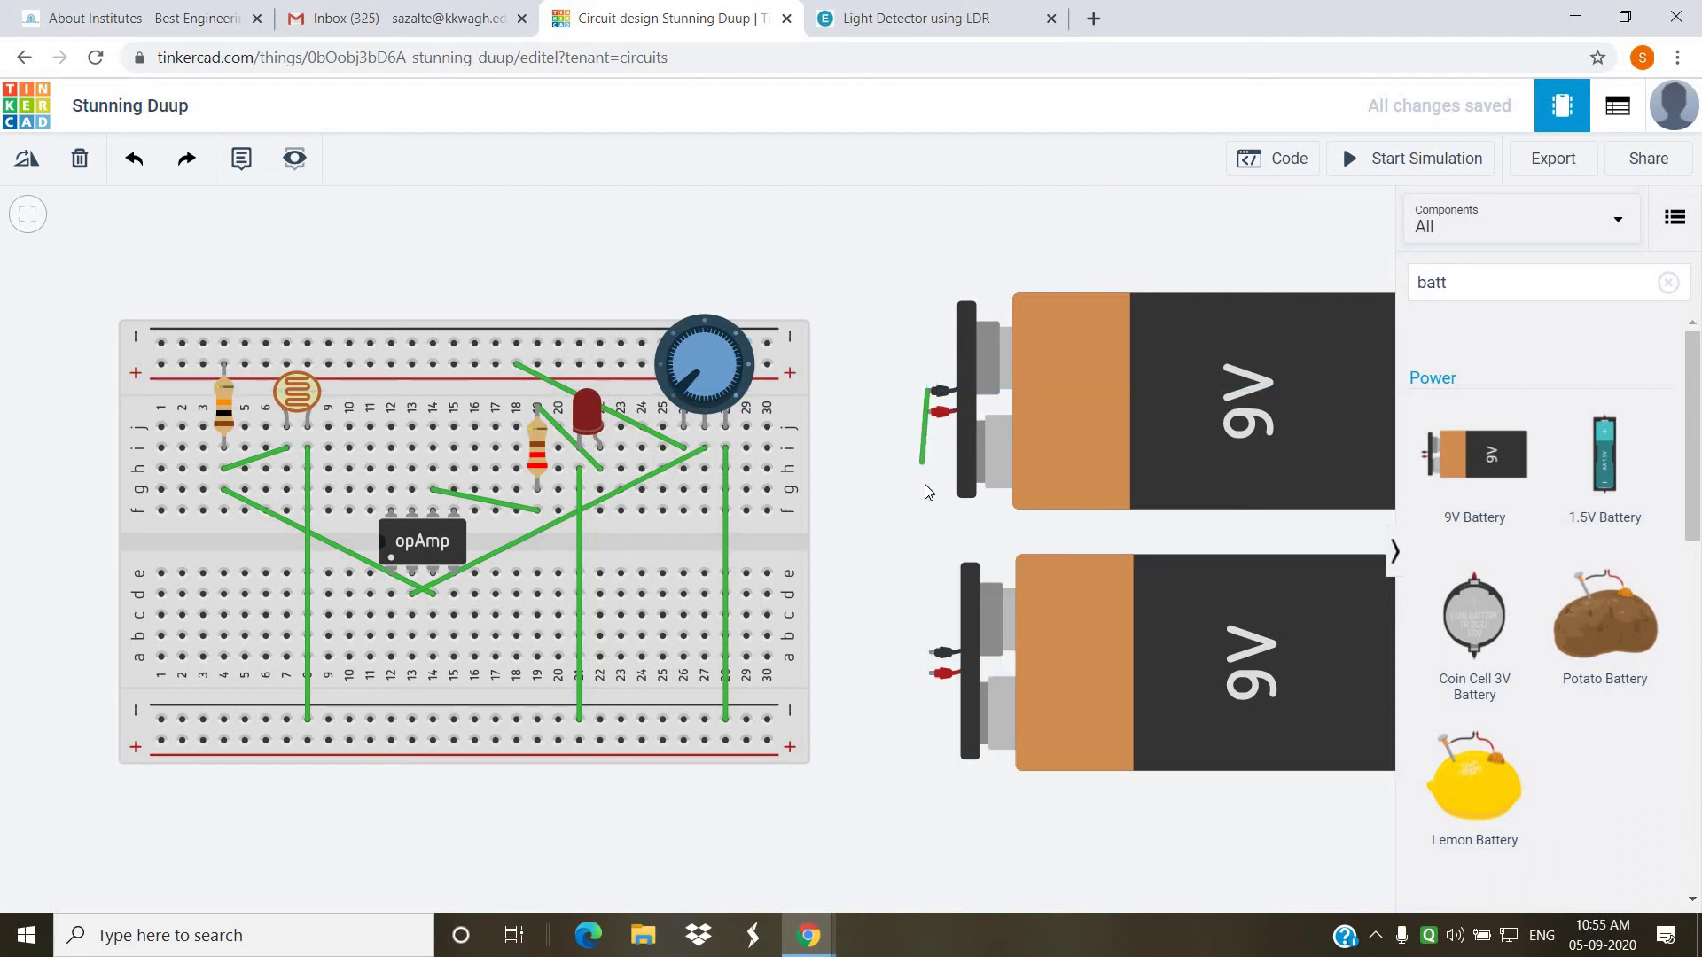
click(930, 675)
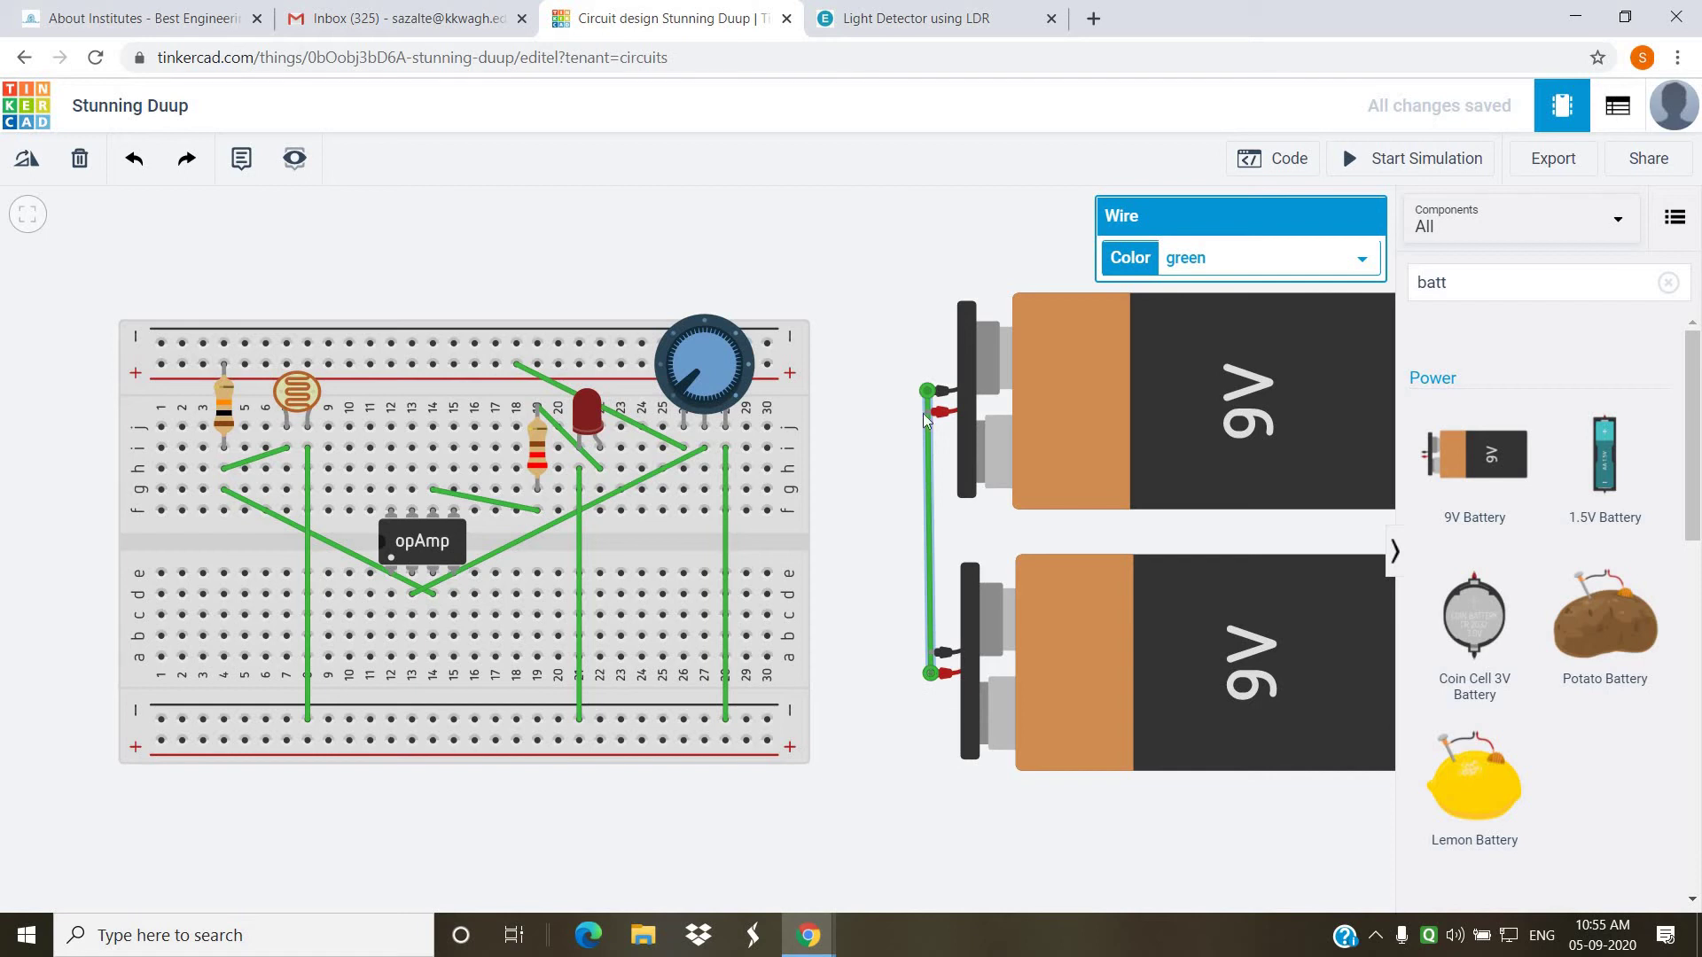
mouse_move(931, 675)
mouse_down()
mouse_move(843, 704)
mouse_move(929, 674)
mouse_up()
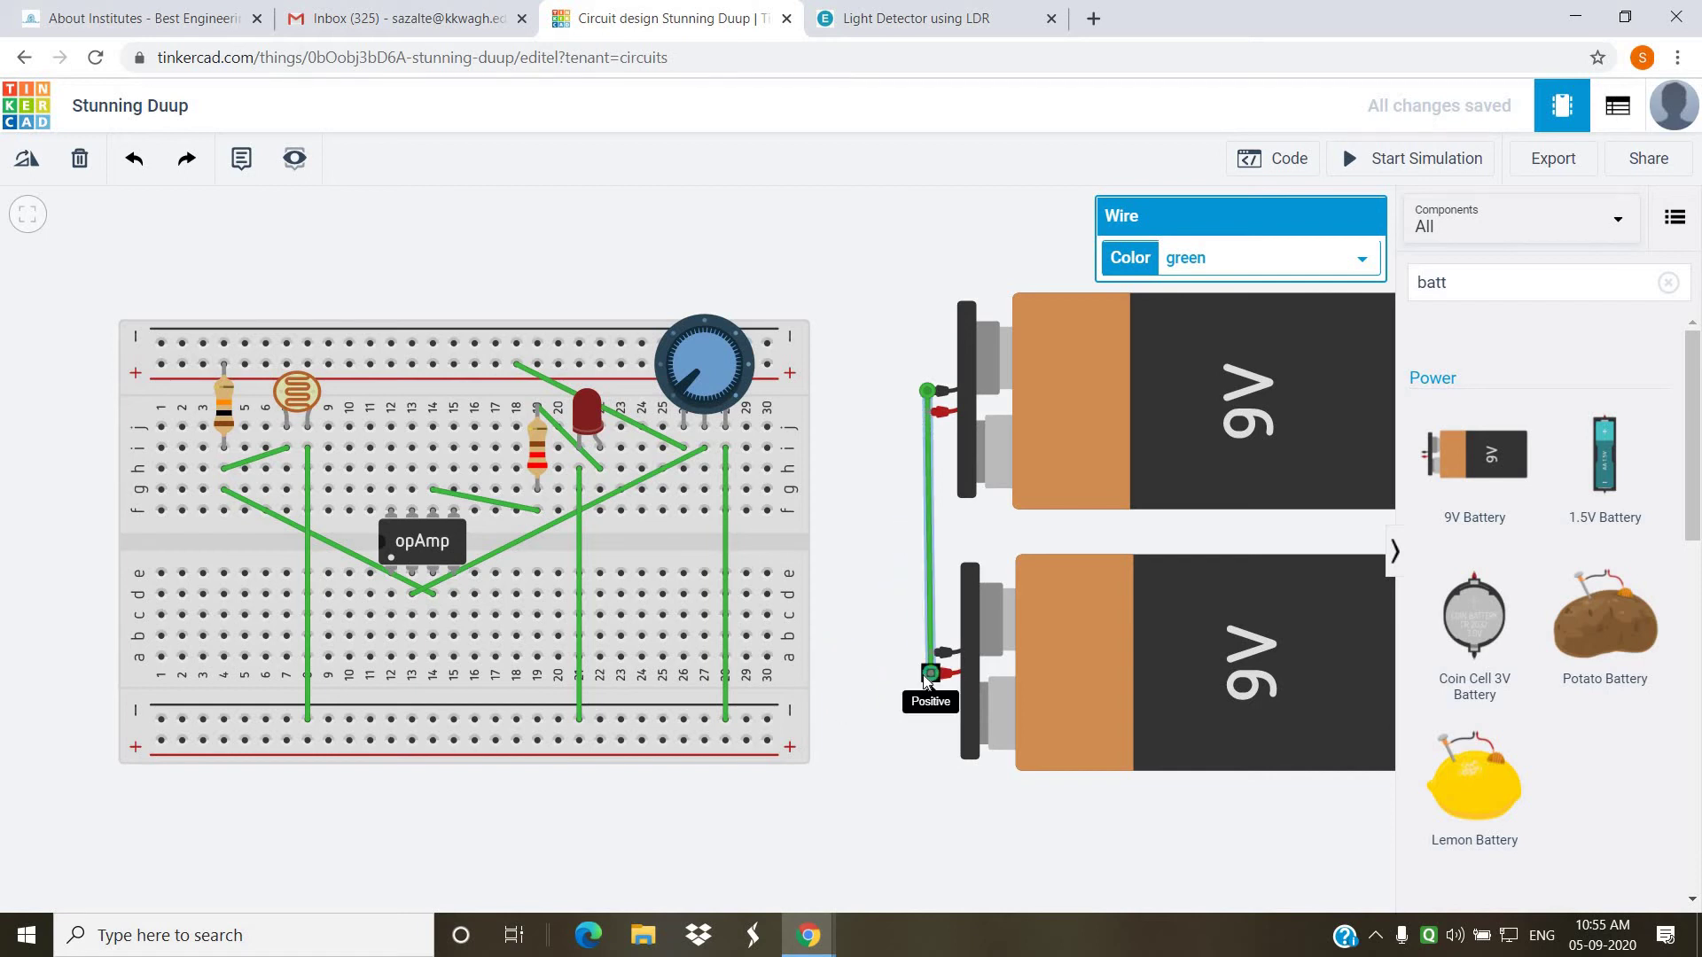
click(746, 719)
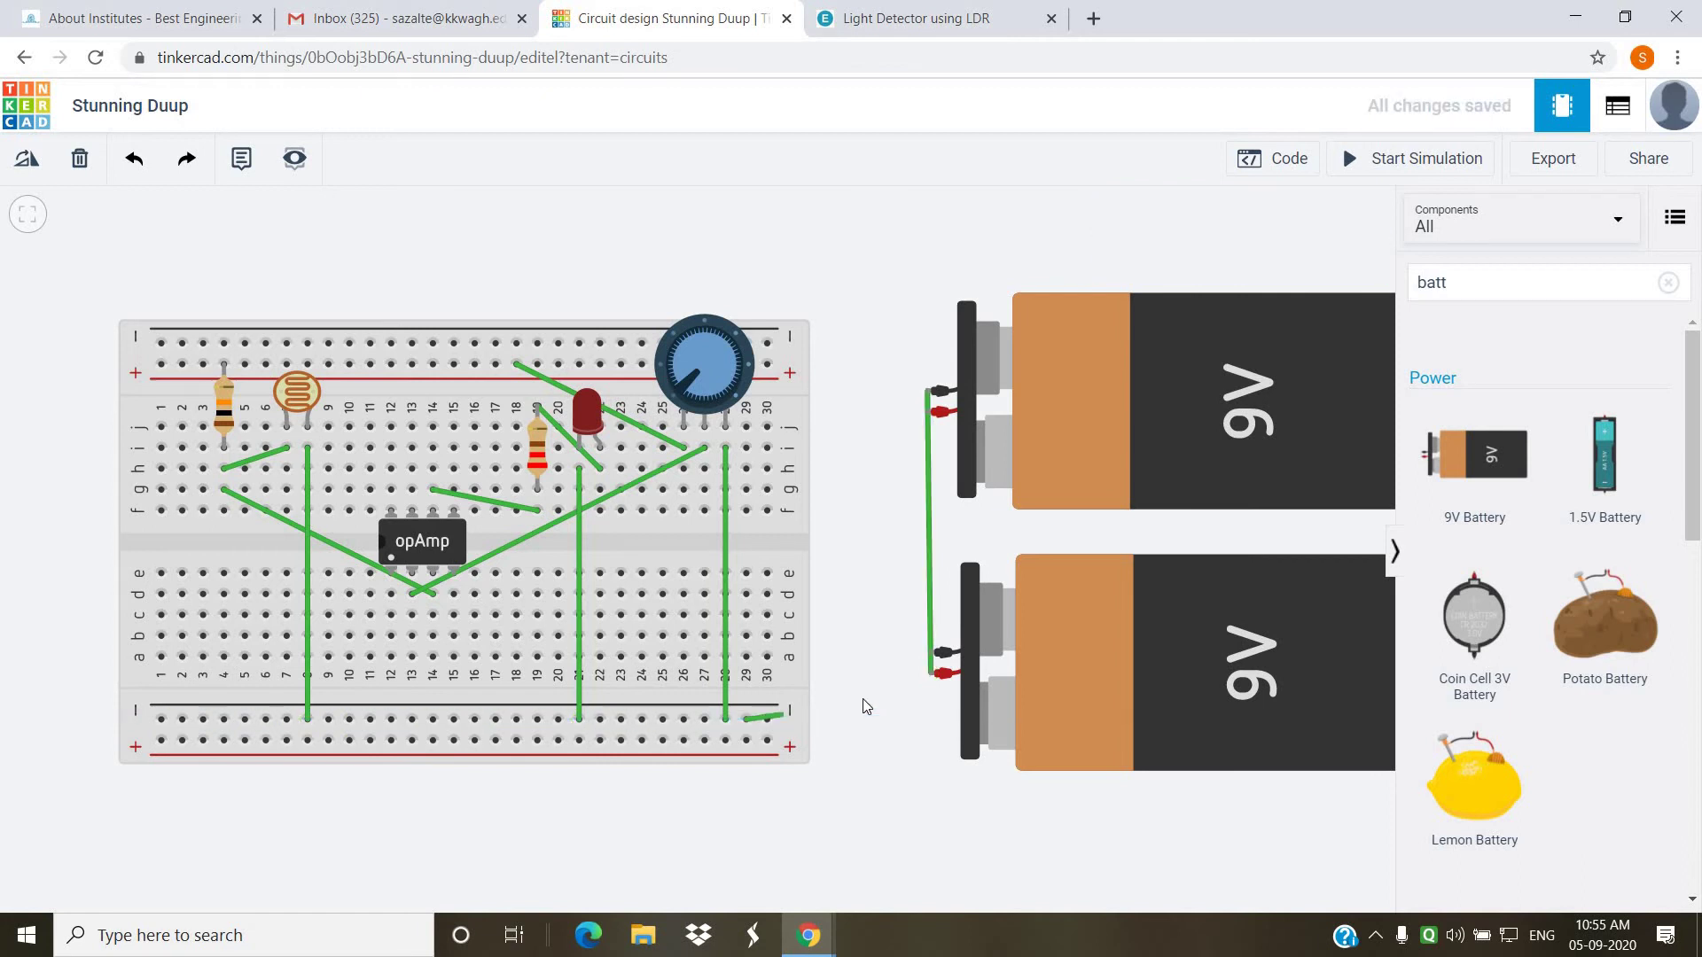
click(931, 676)
click(922, 752)
click(747, 720)
- Wire the op-amp's negative supply at d15 to the lower battery's negative terminal, and the upper positive rail to the upper battery's positive terminal
click(453, 593)
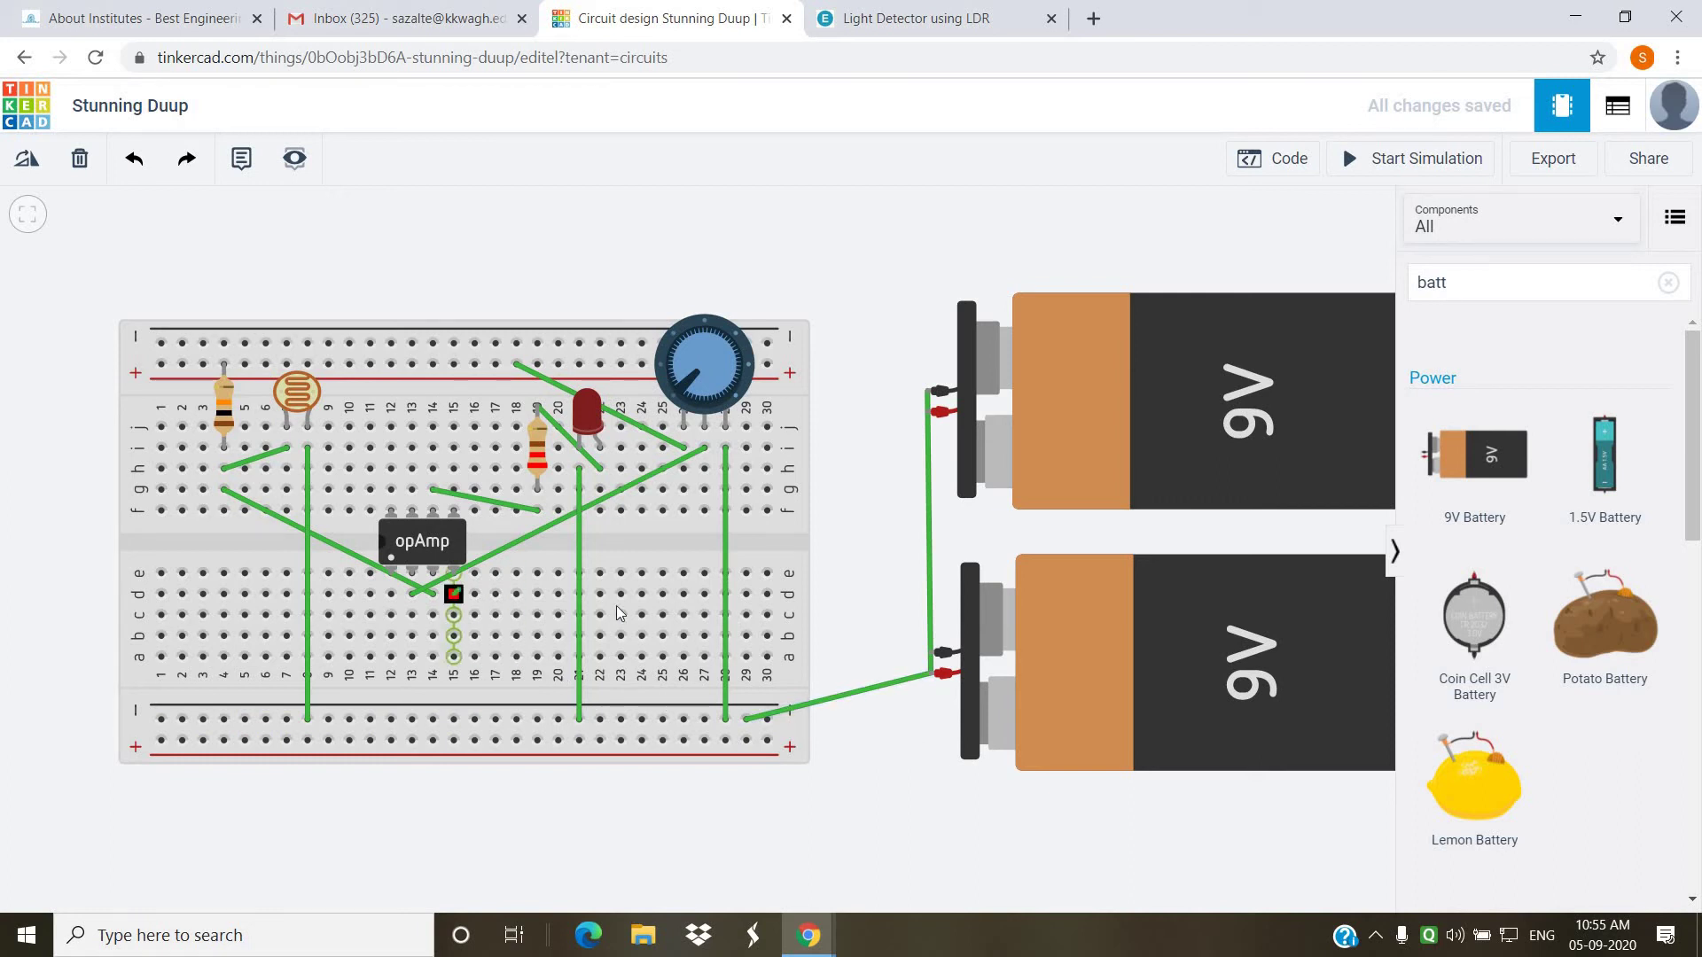
click(940, 655)
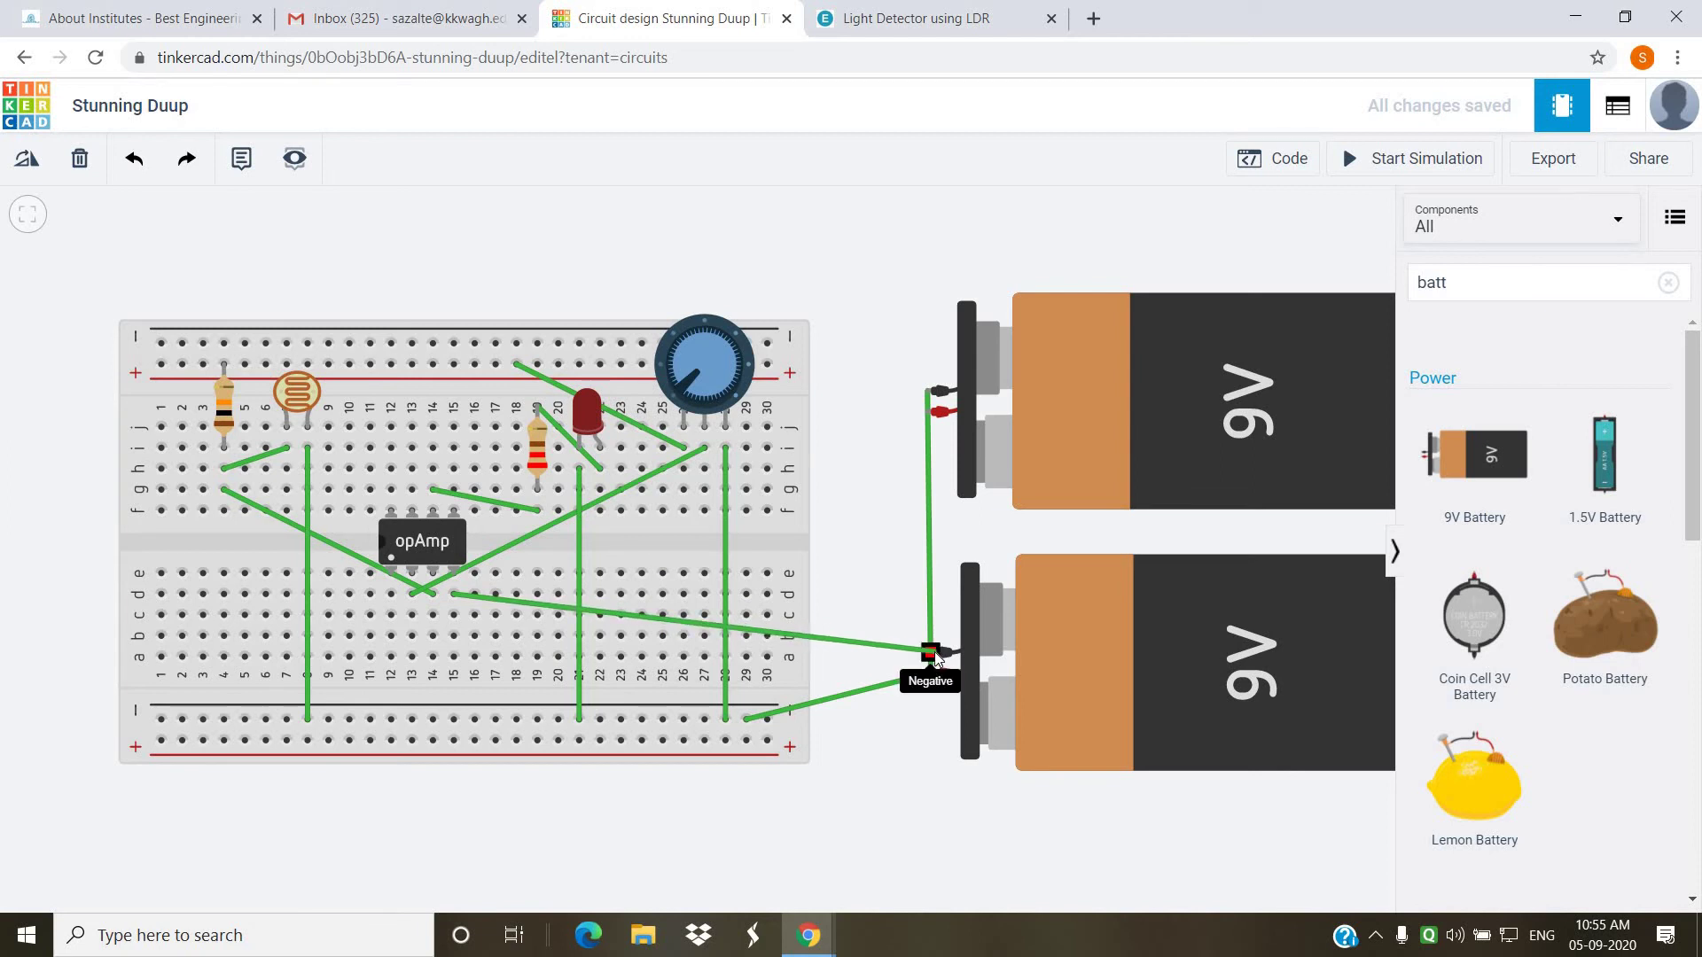
click(932, 656)
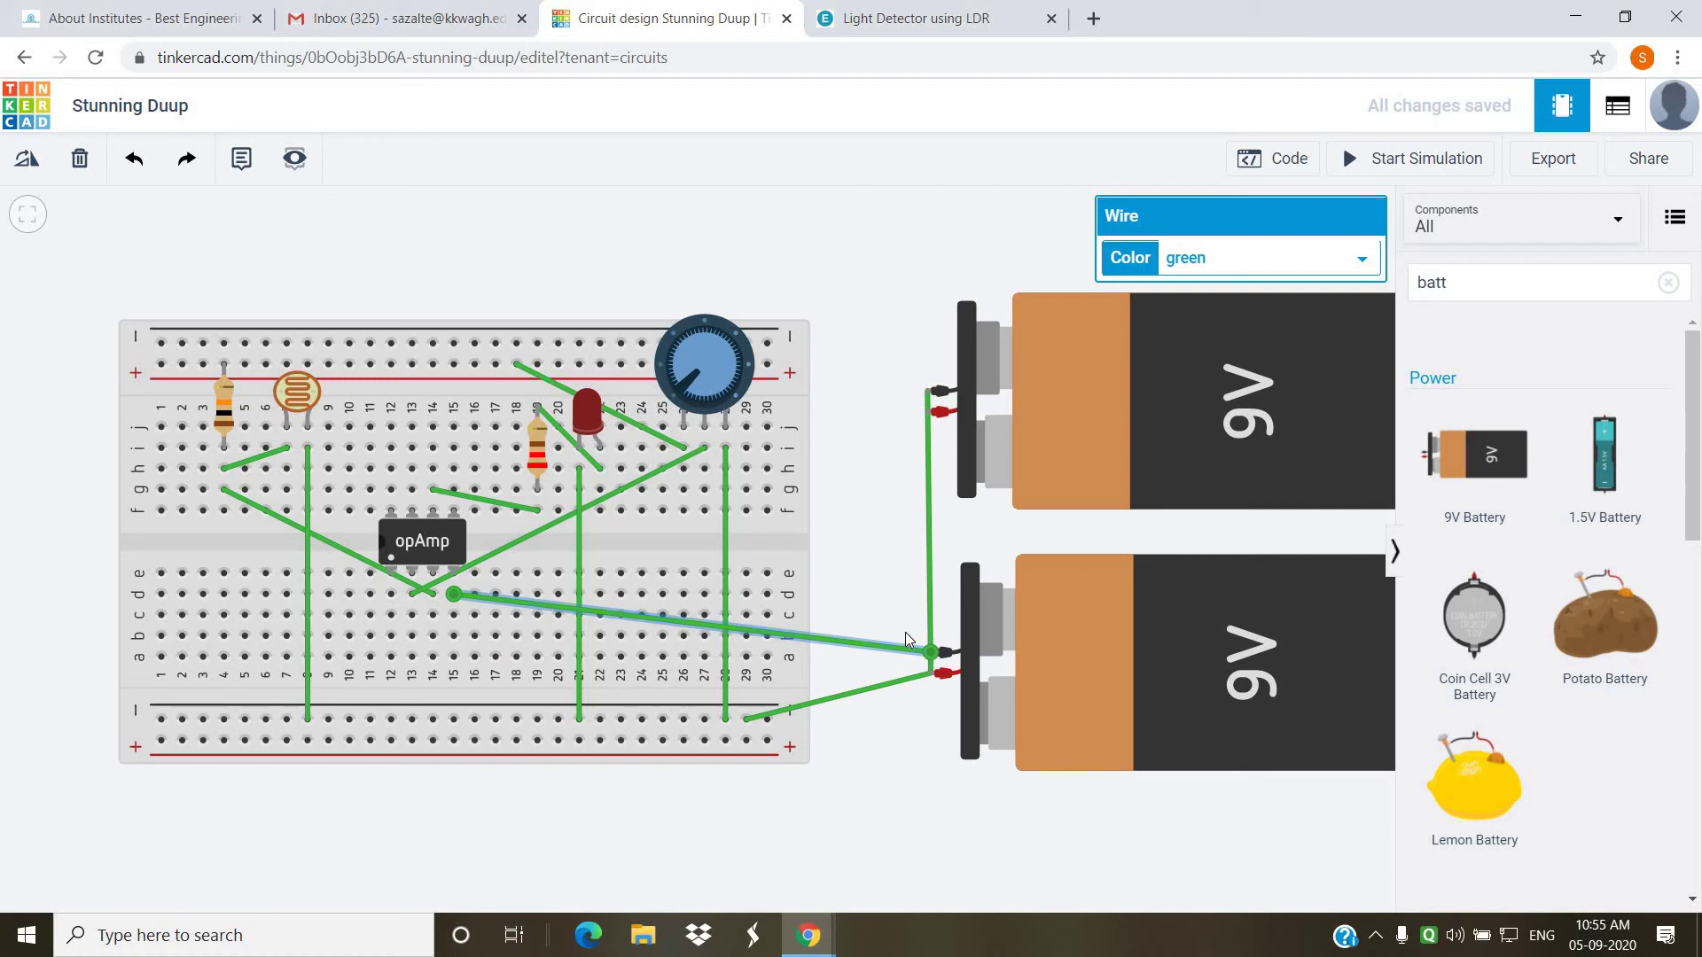
click(578, 364)
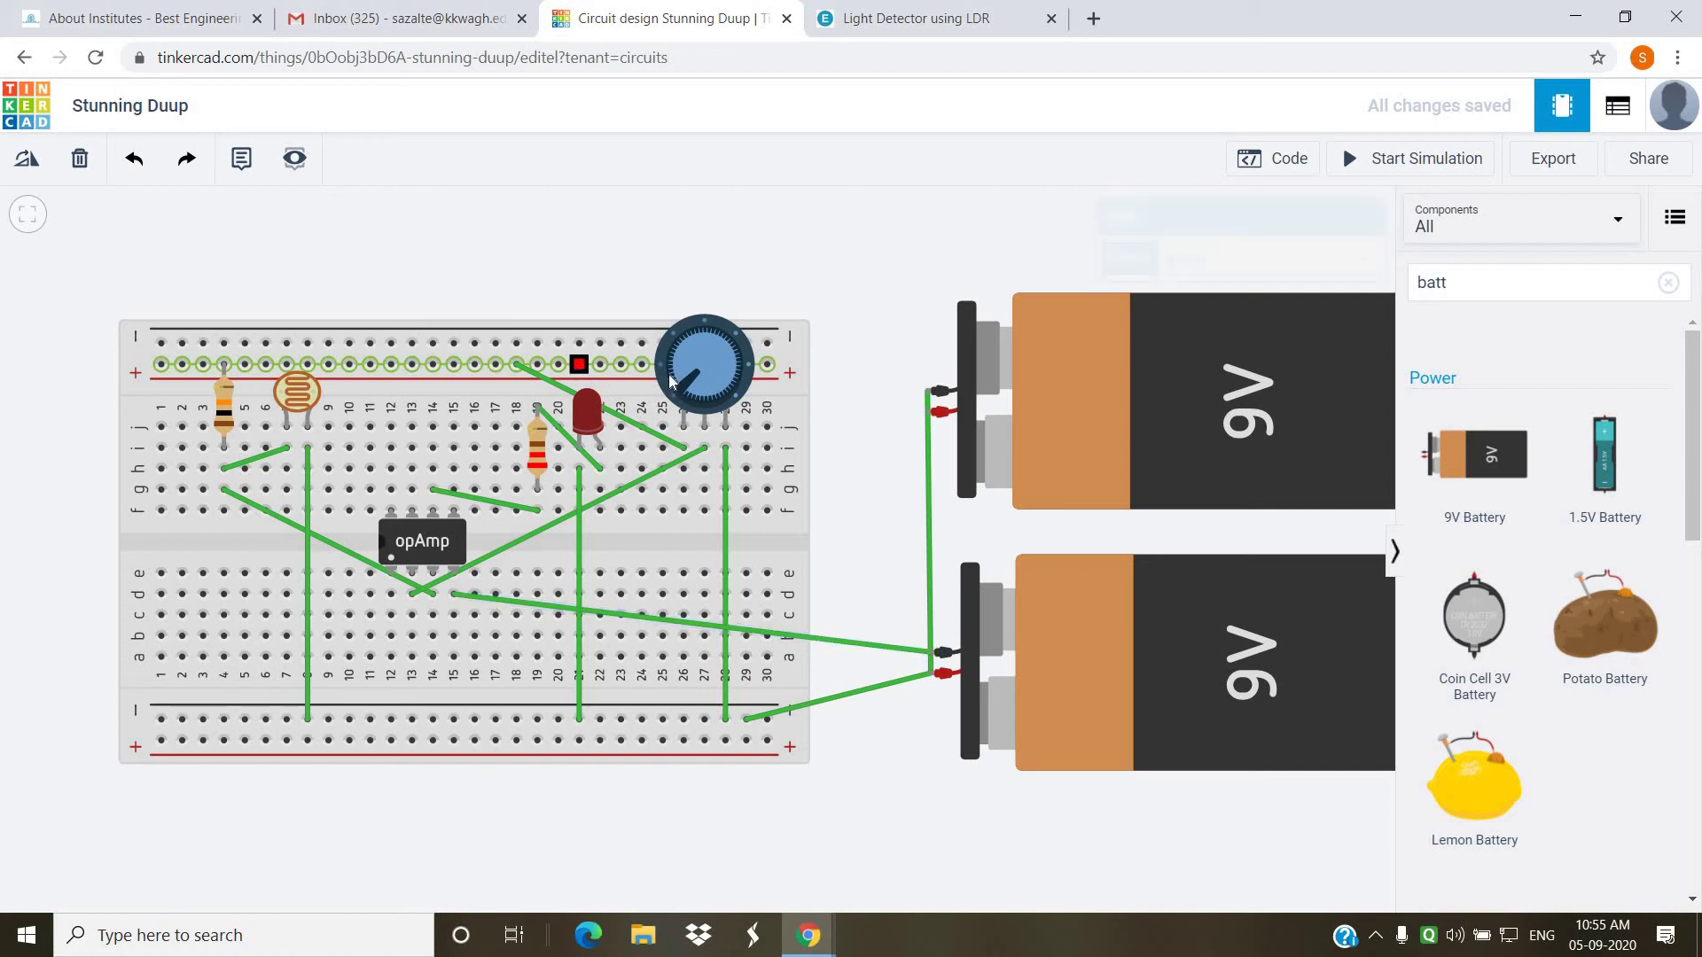
click(927, 414)
click(925, 413)
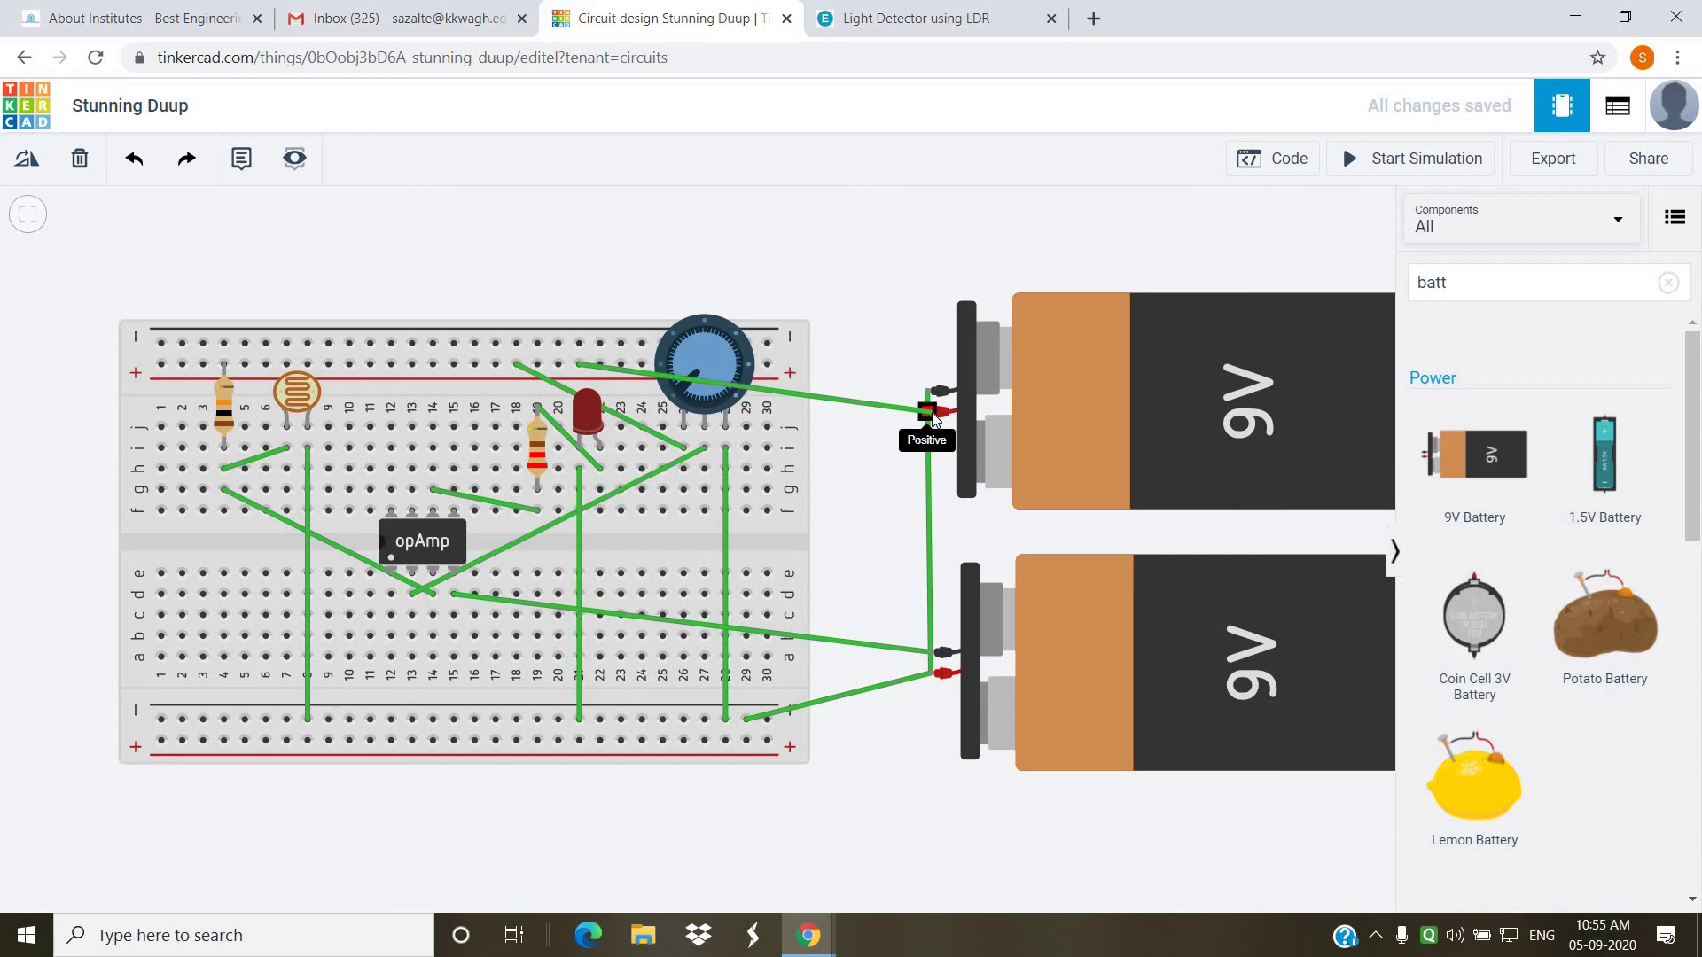
click(929, 414)
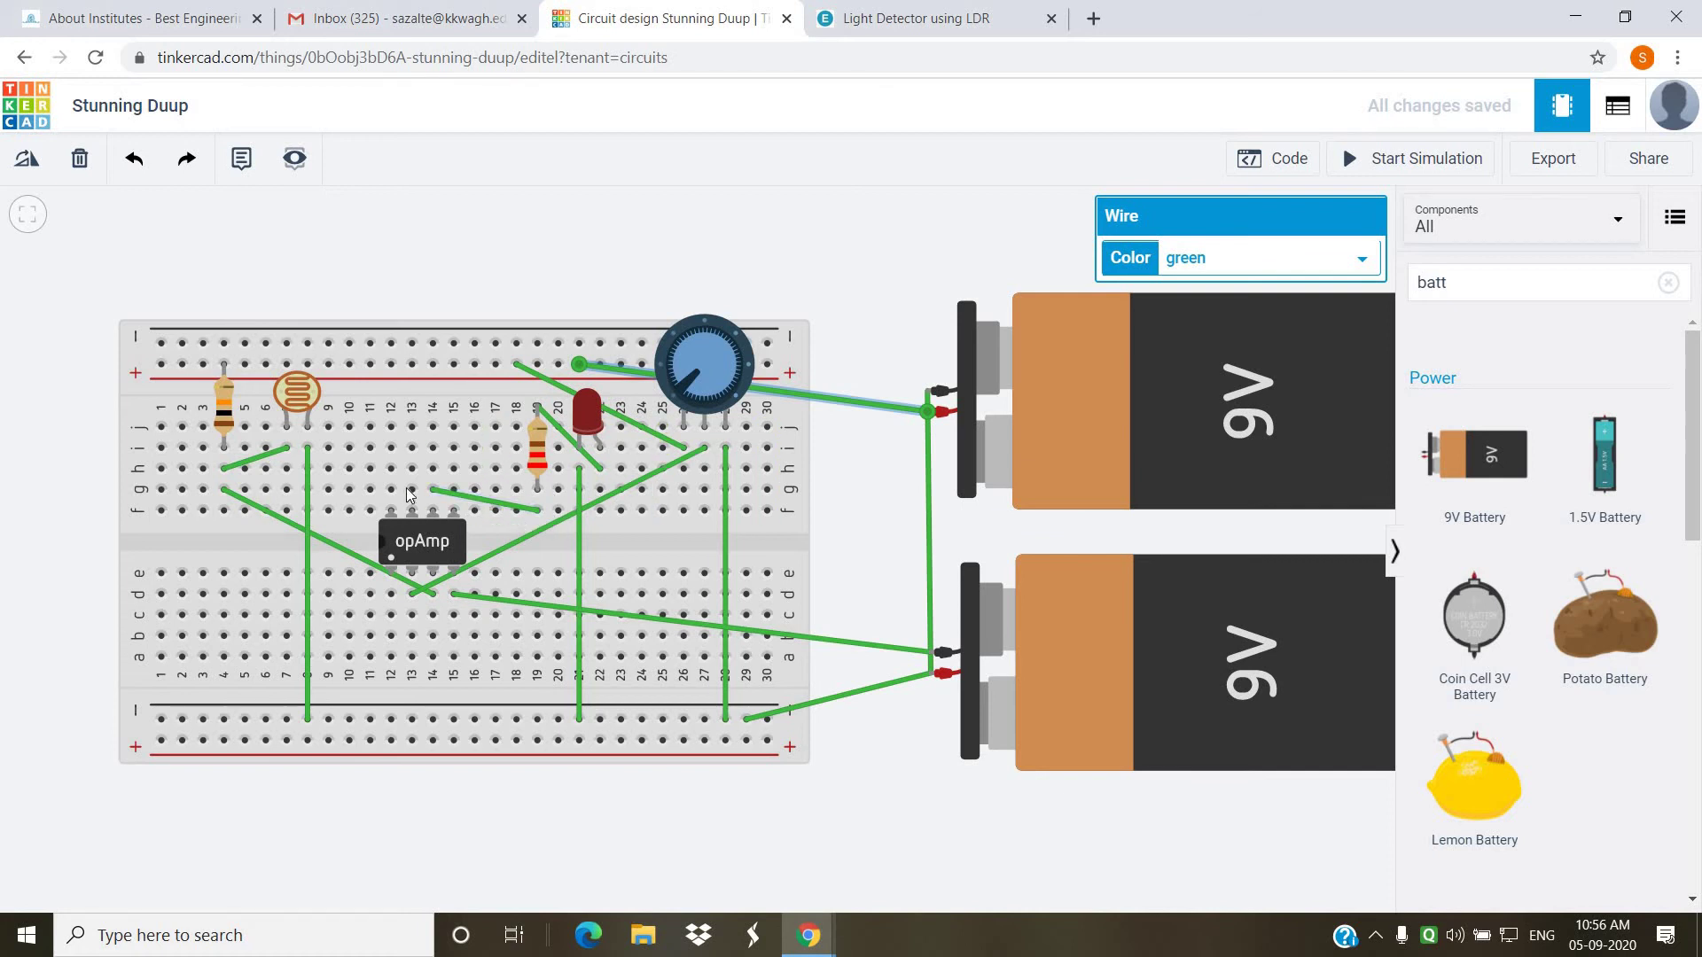
- Following the circuit diagram, wire the op-amp's positive supply at g13 to the upper positive rail
click(862, 14)
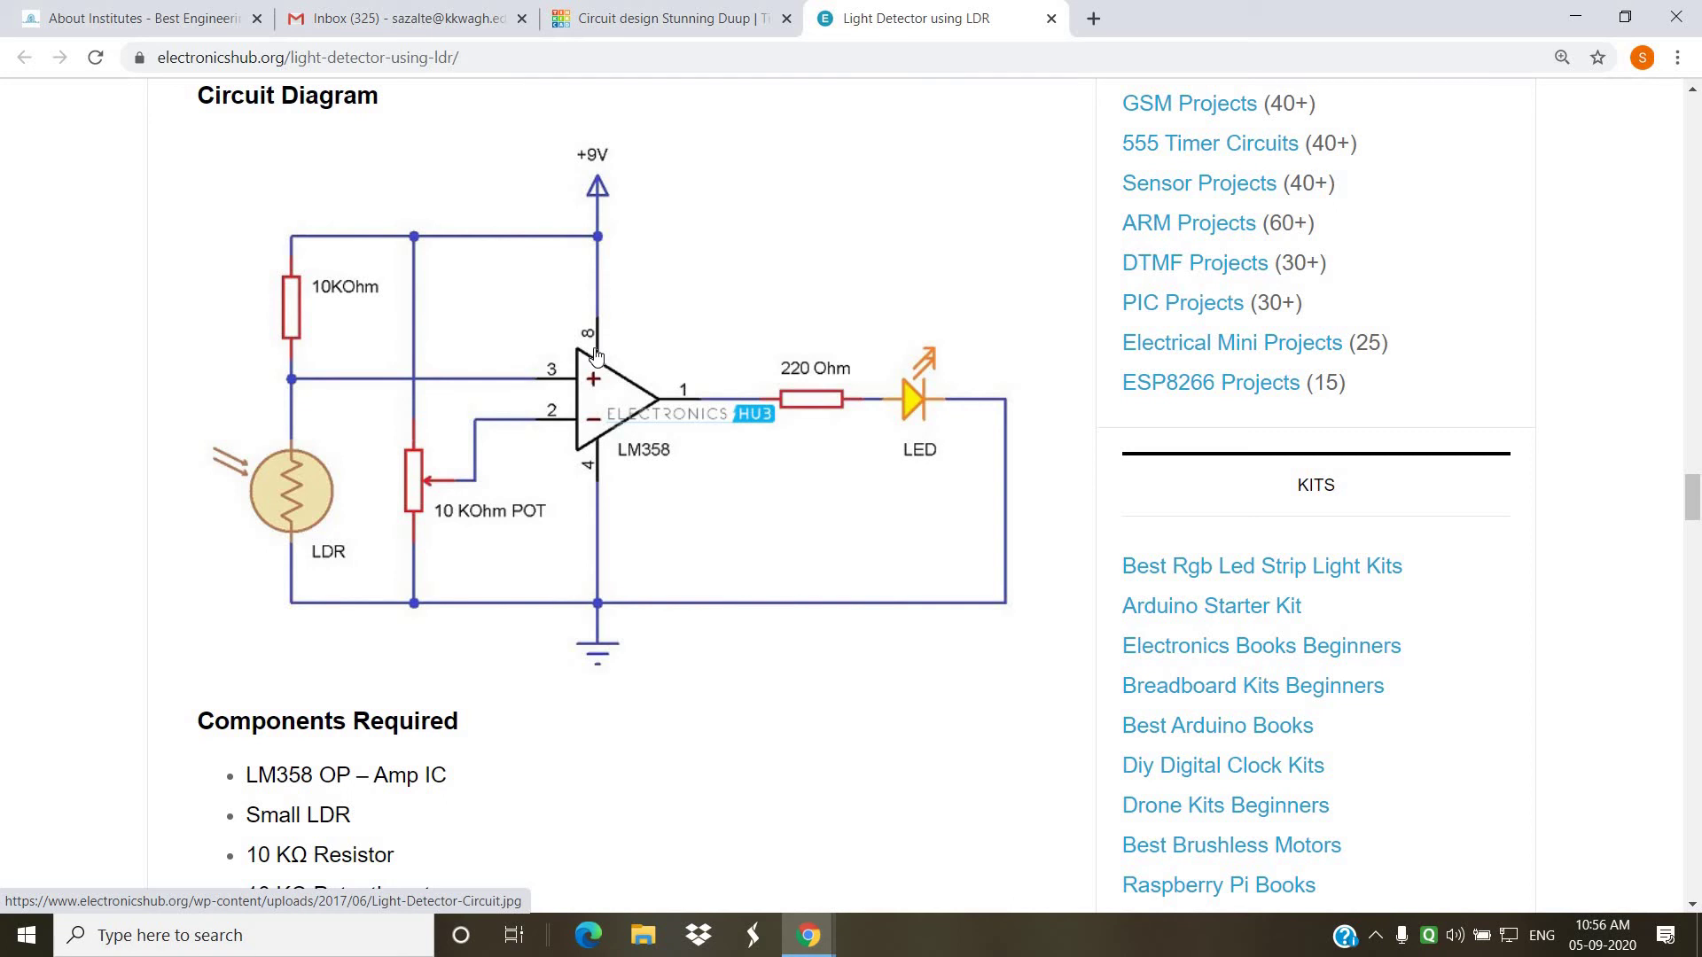
click(643, 18)
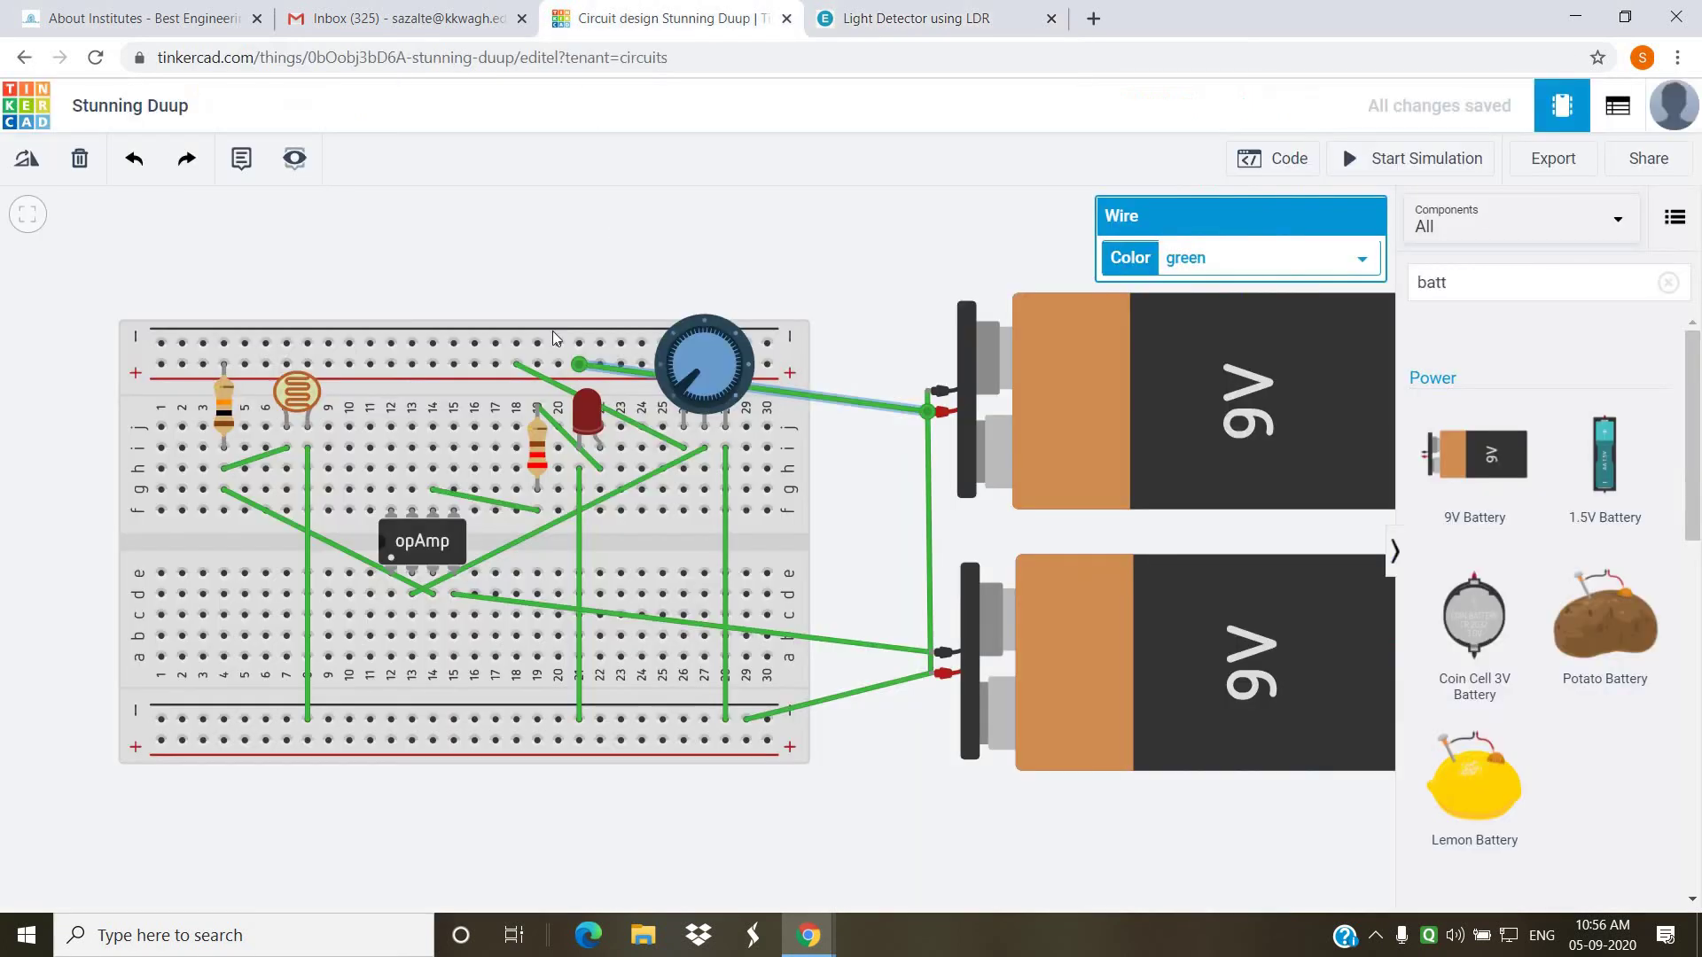
click(412, 492)
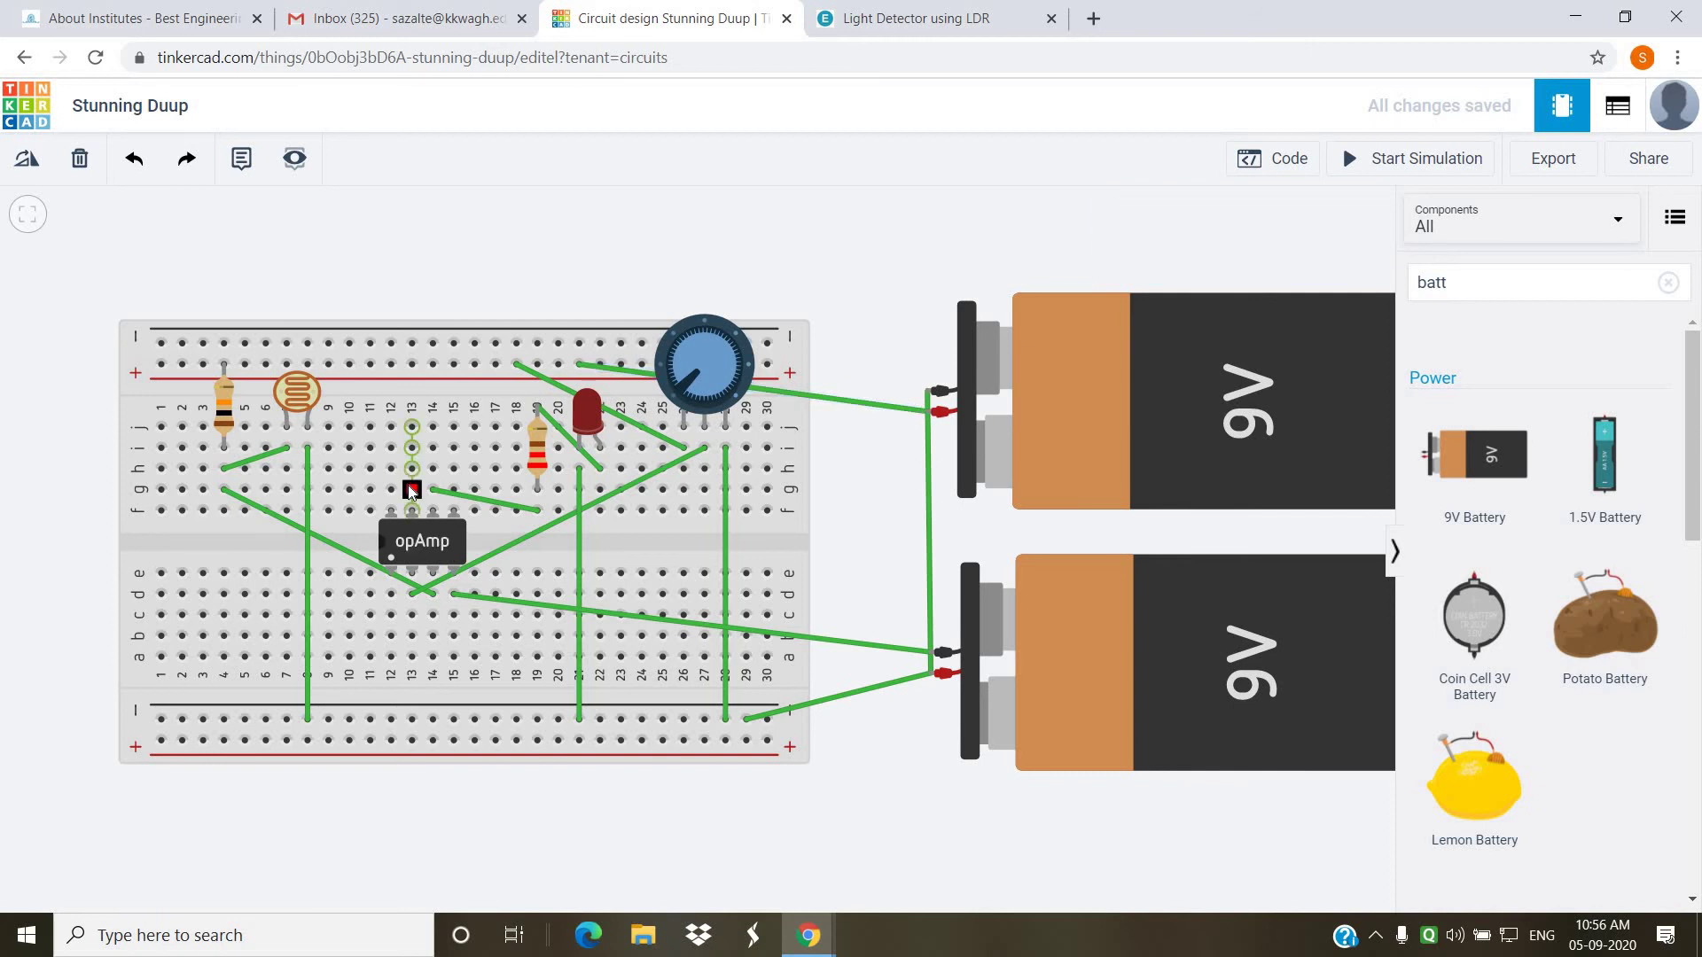
click(412, 363)
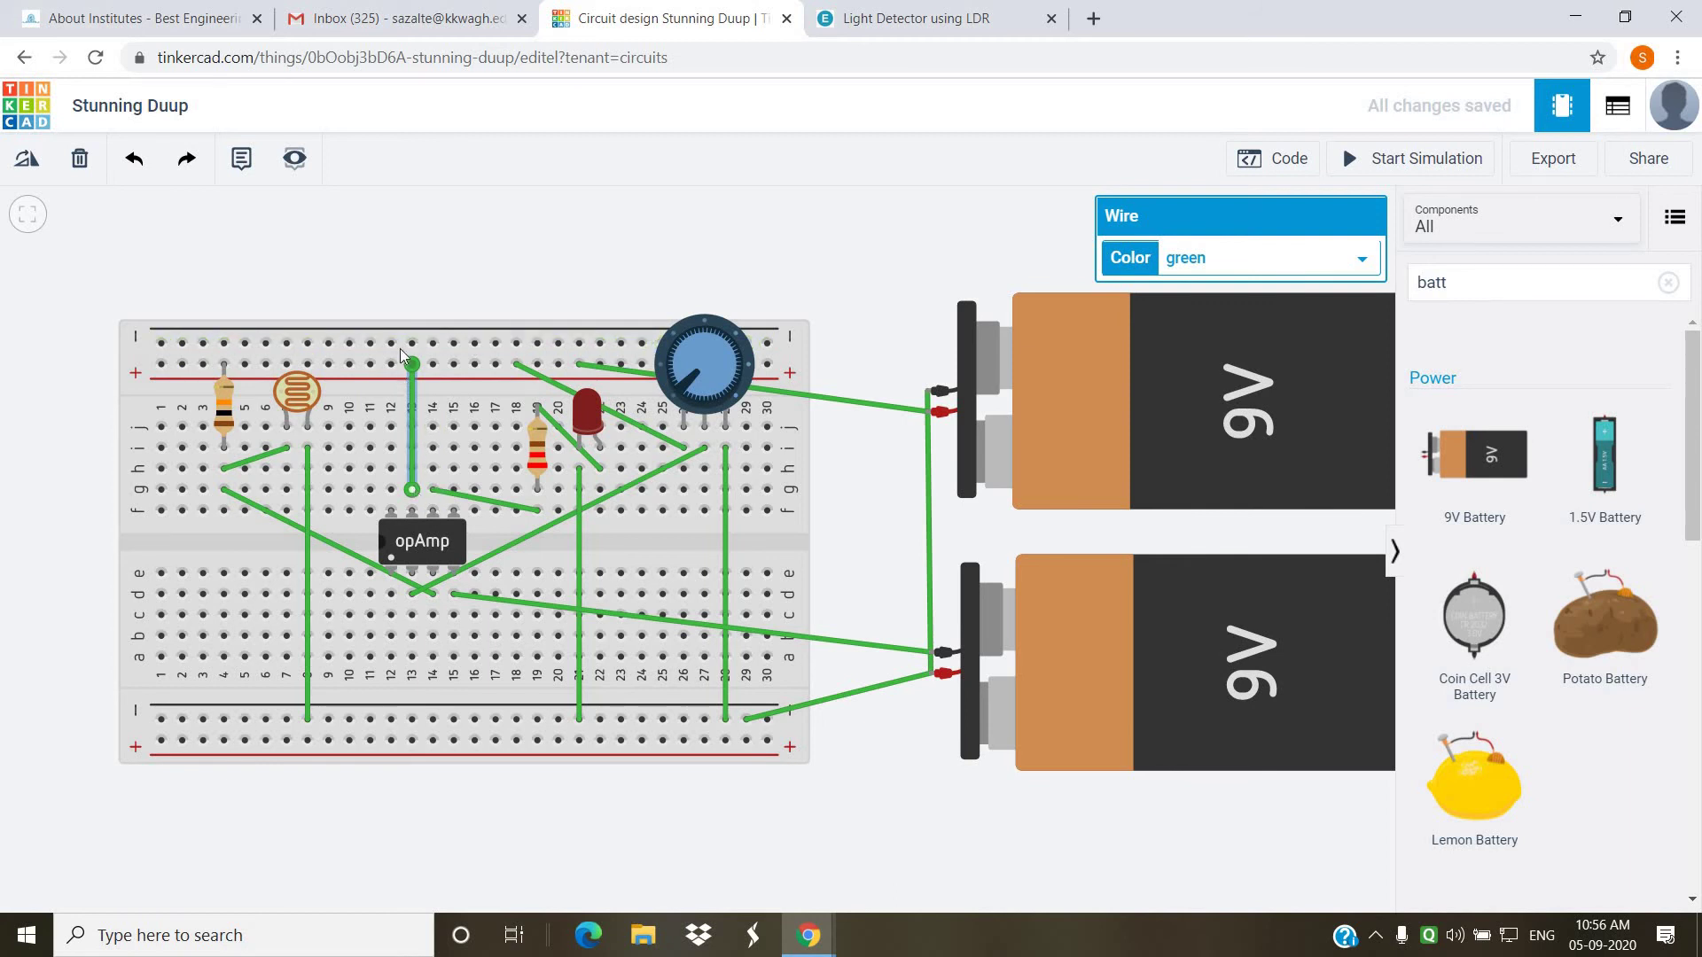
- Check the op-amp, resistor and LDR wiring against the circuit diagram, and start the simulation
click(453, 592)
click(913, 18)
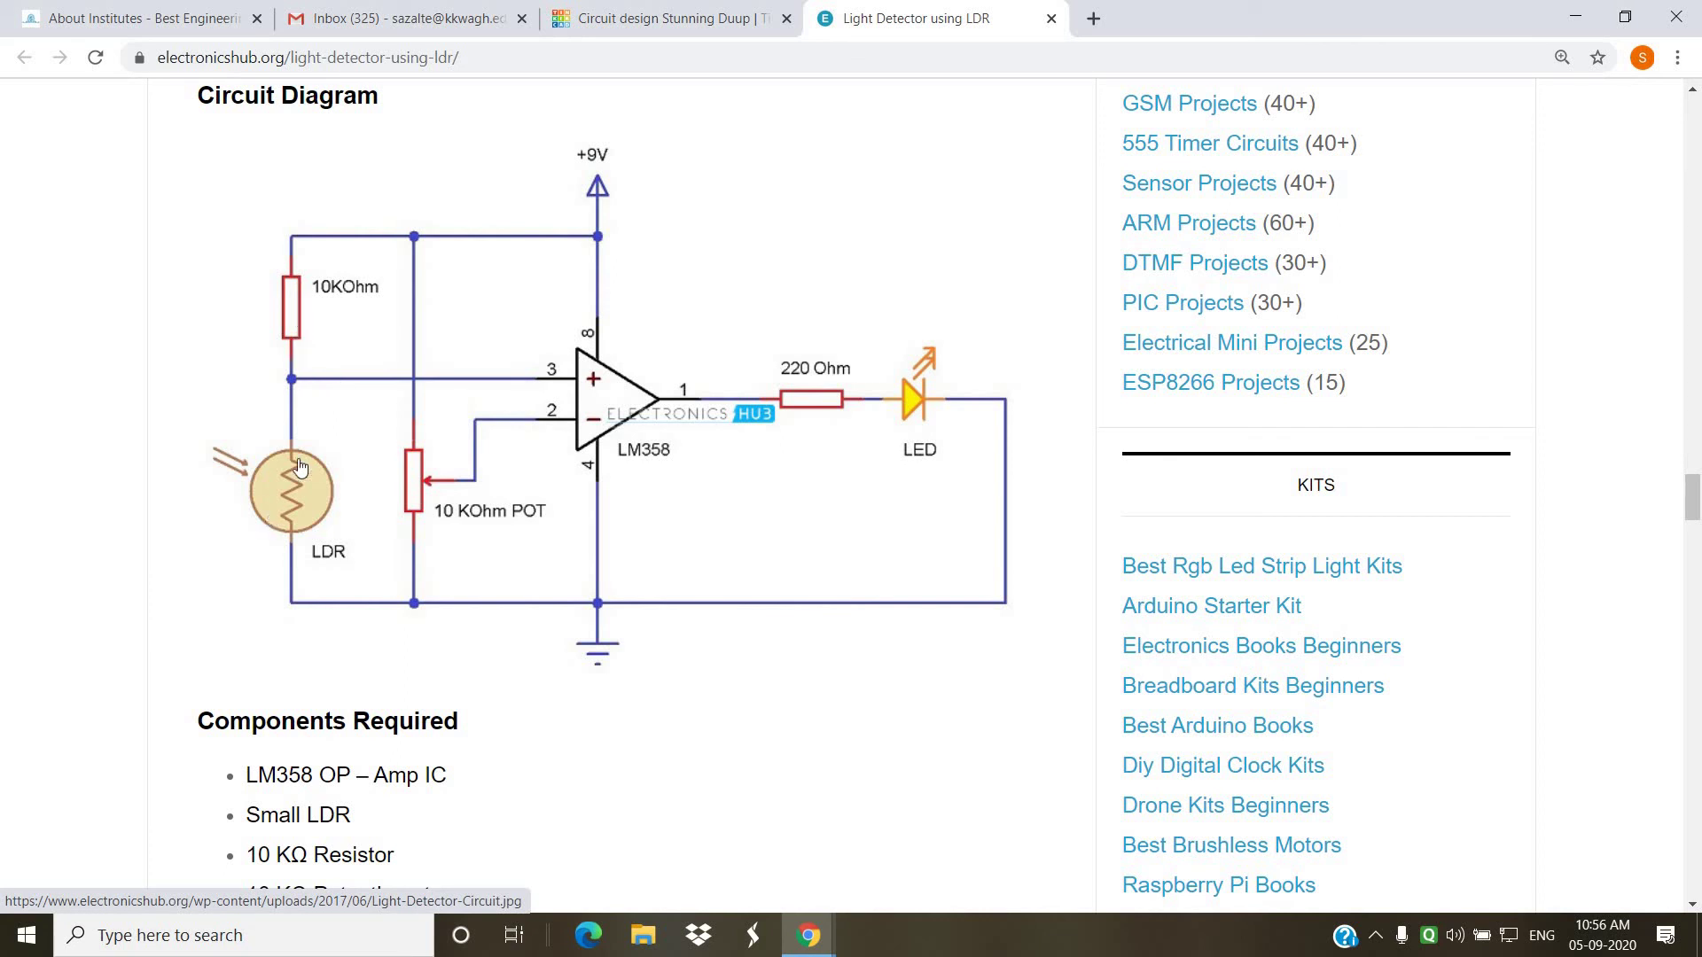
click(638, 18)
click(431, 591)
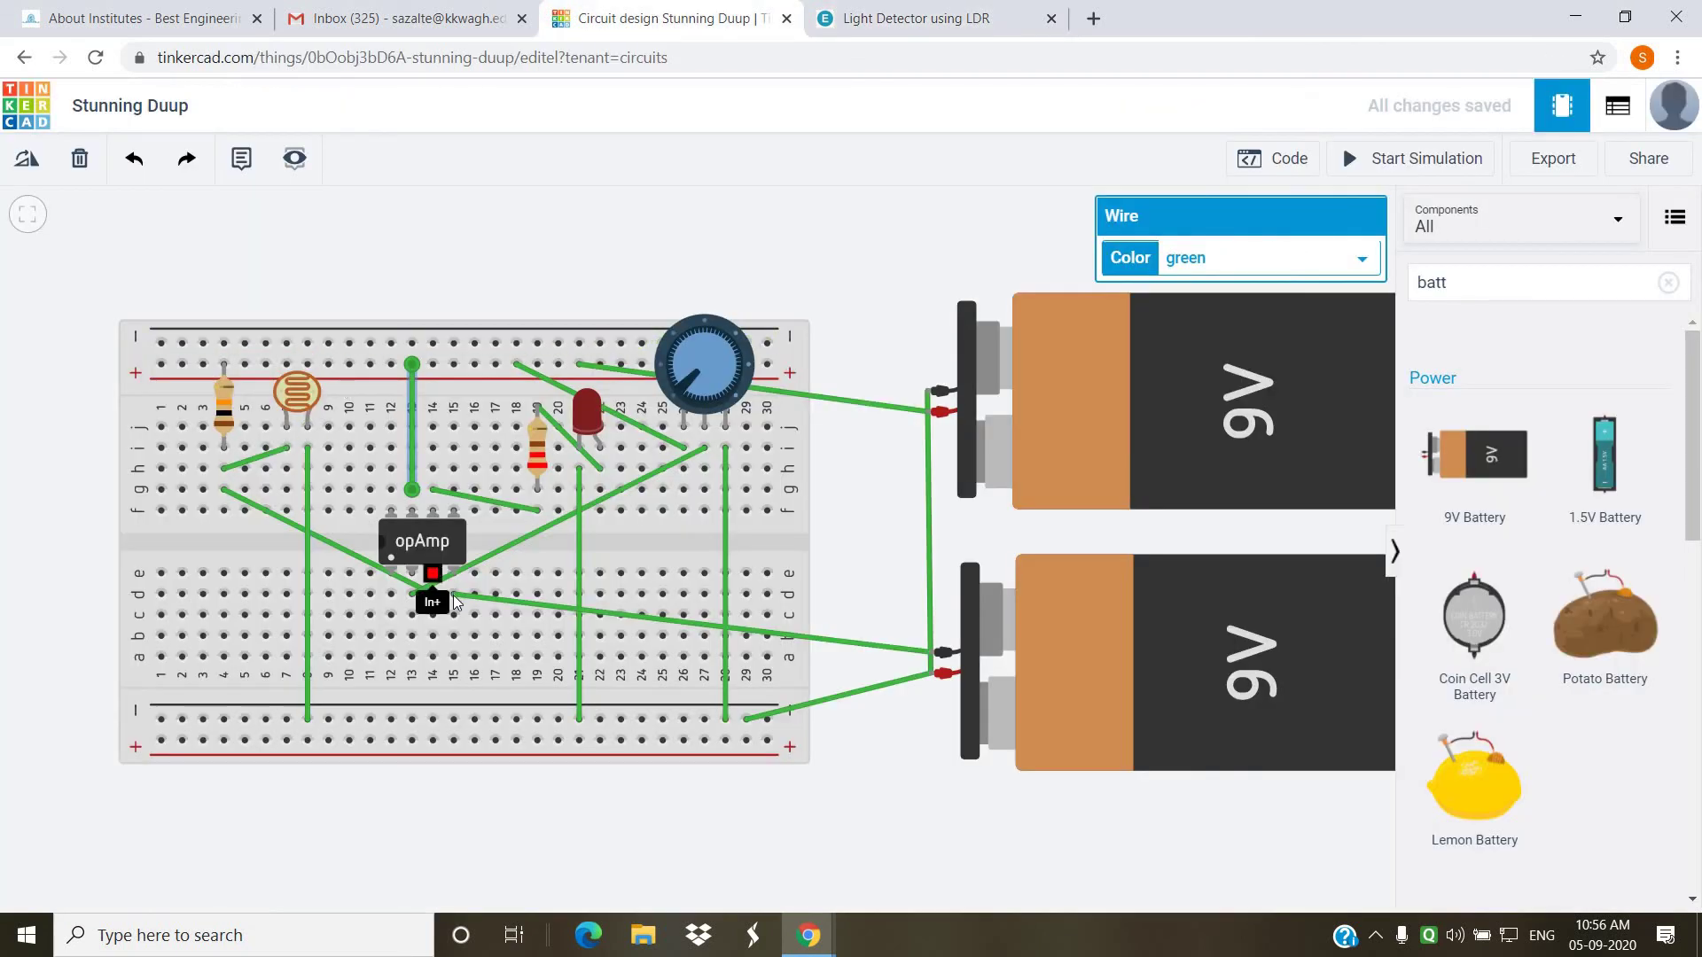
click(224, 468)
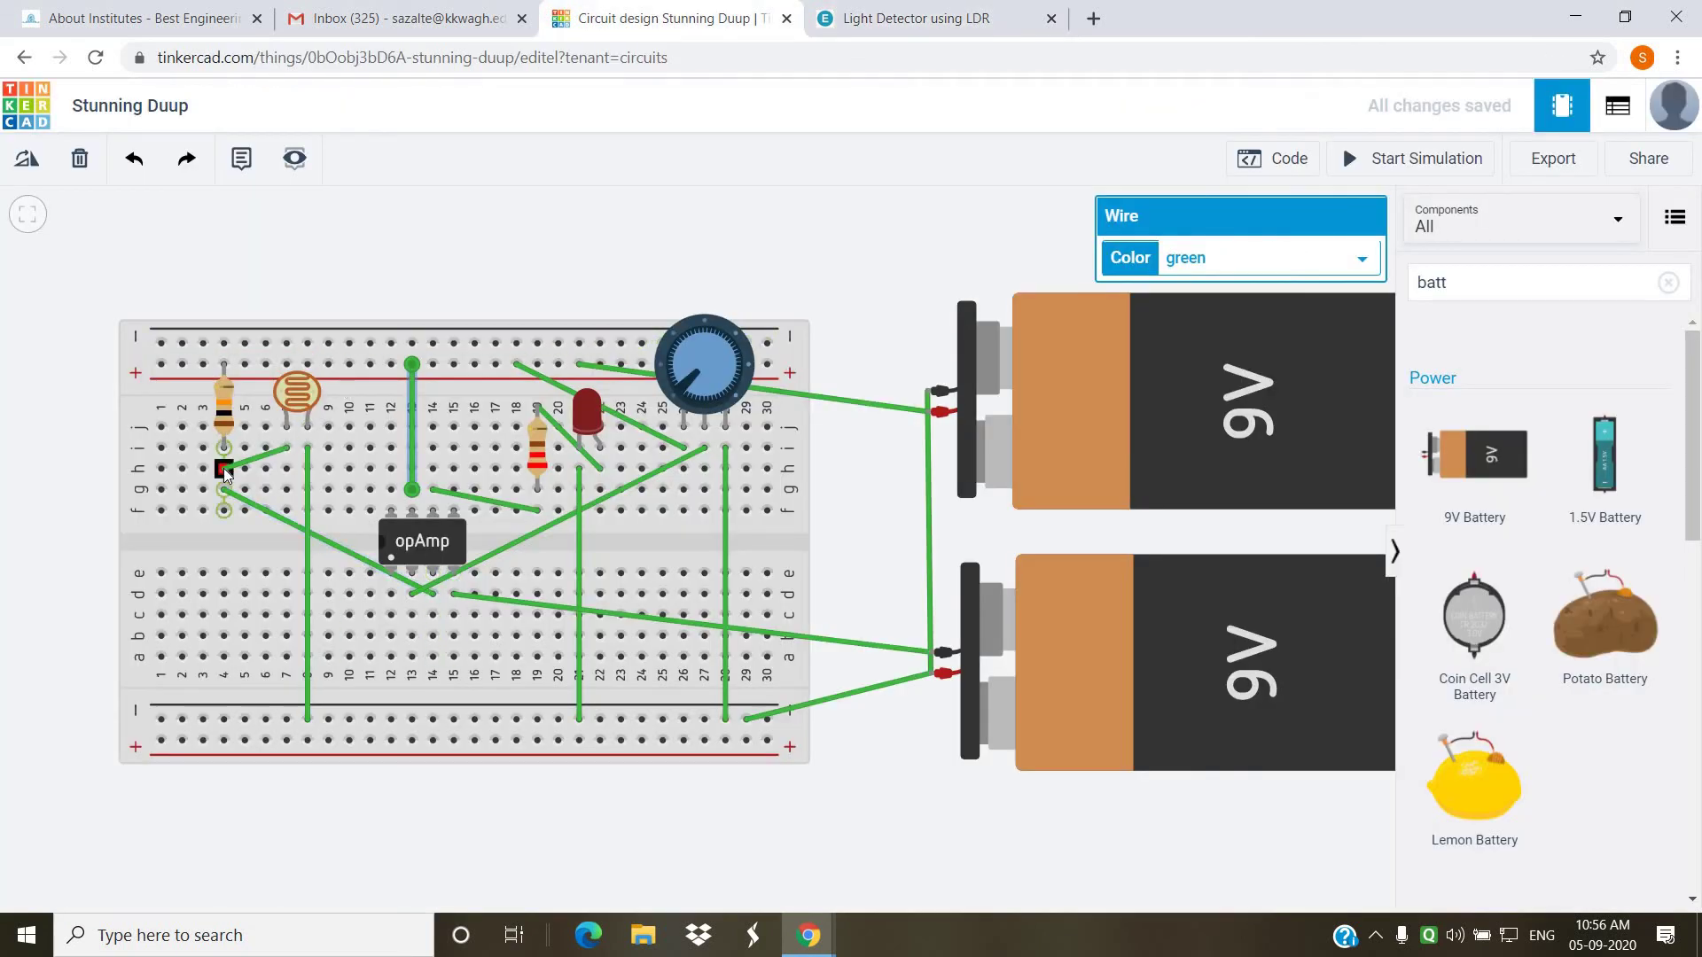
click(306, 447)
click(1369, 169)
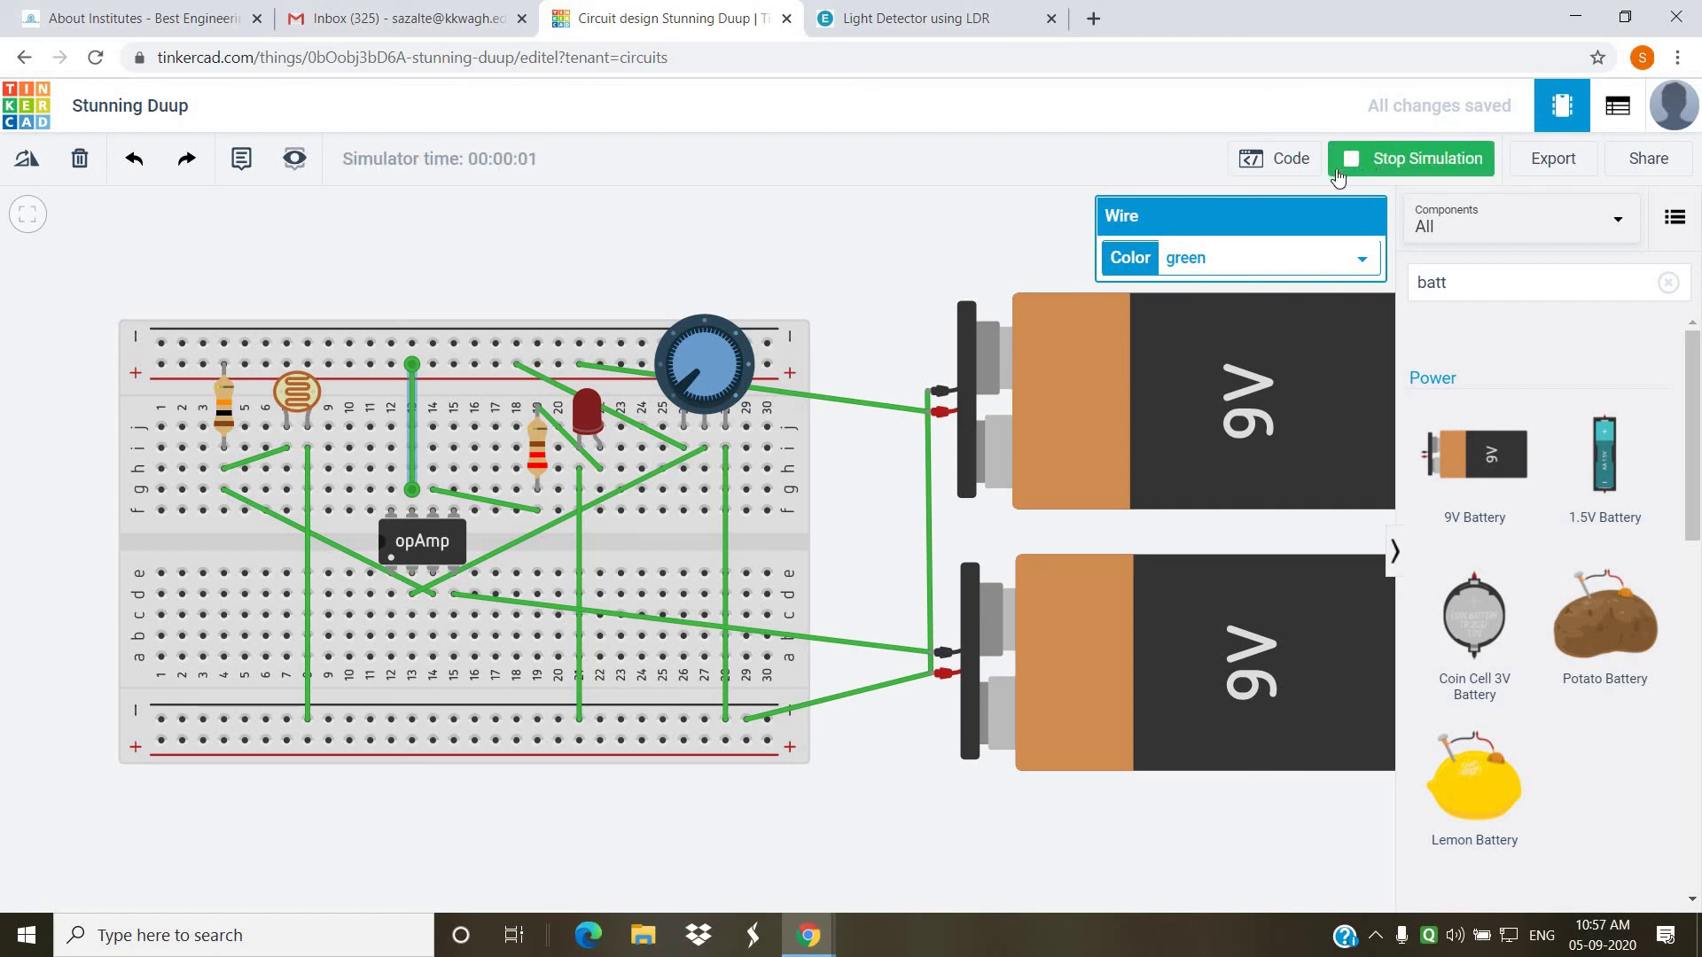
- Restart the simulation with the photoresistor selected, and turn the potentiometer knob clockwise to about the four o'clock position
click(299, 390)
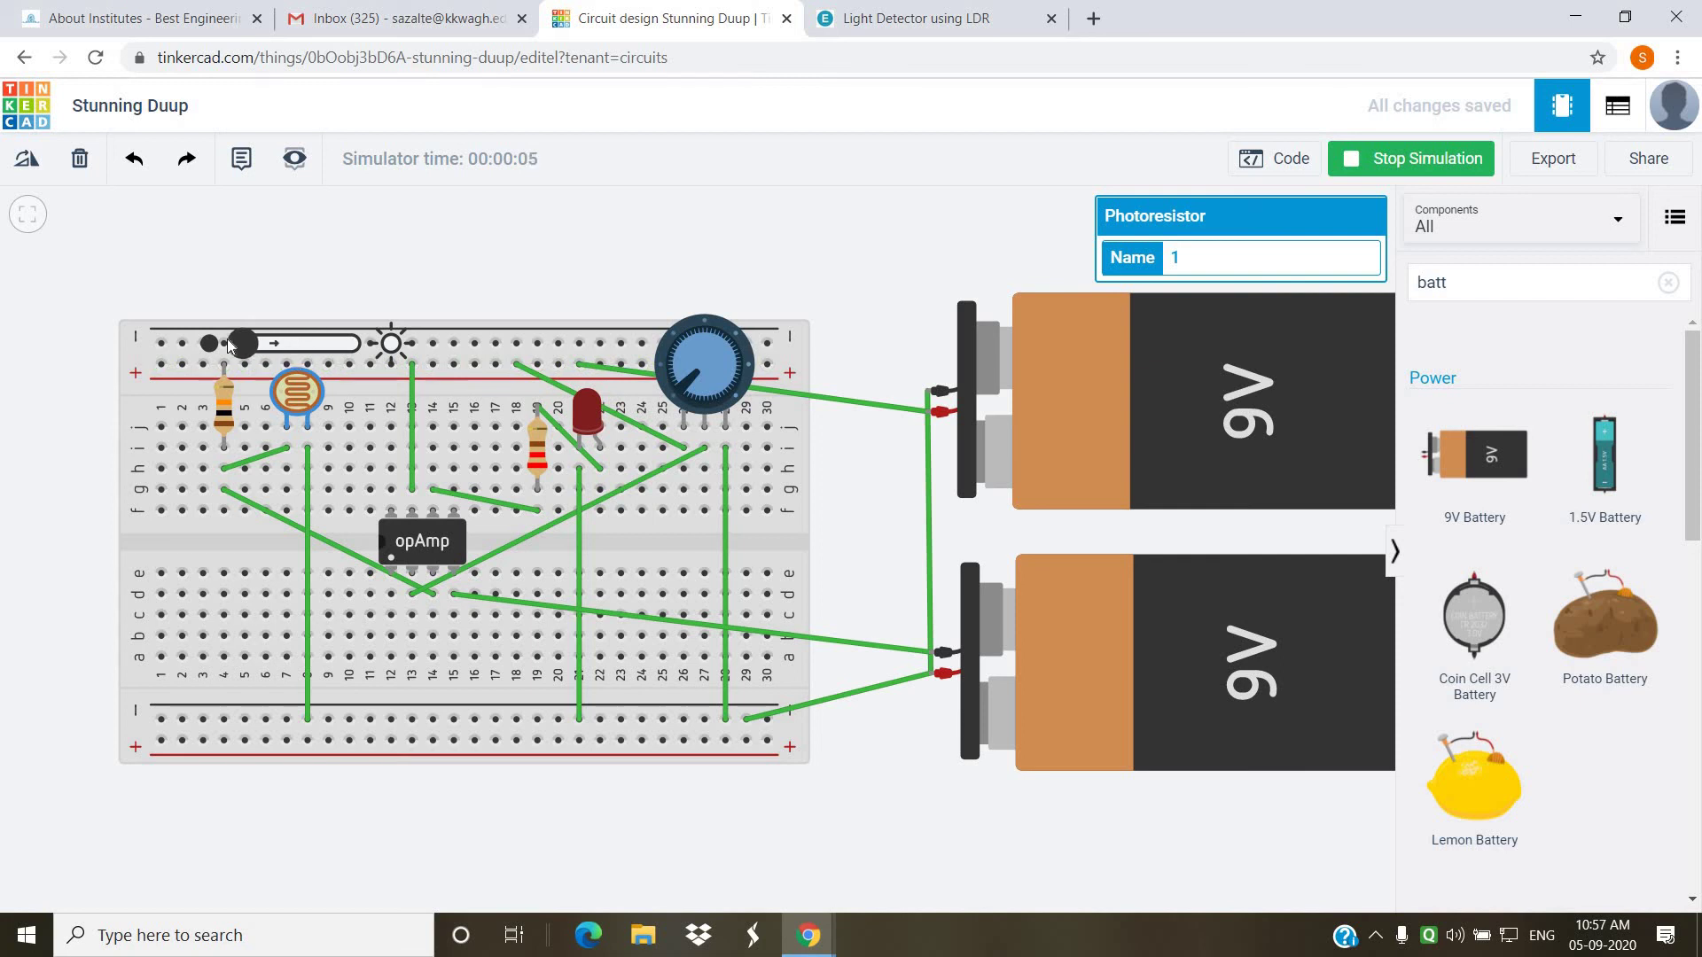
click(1369, 168)
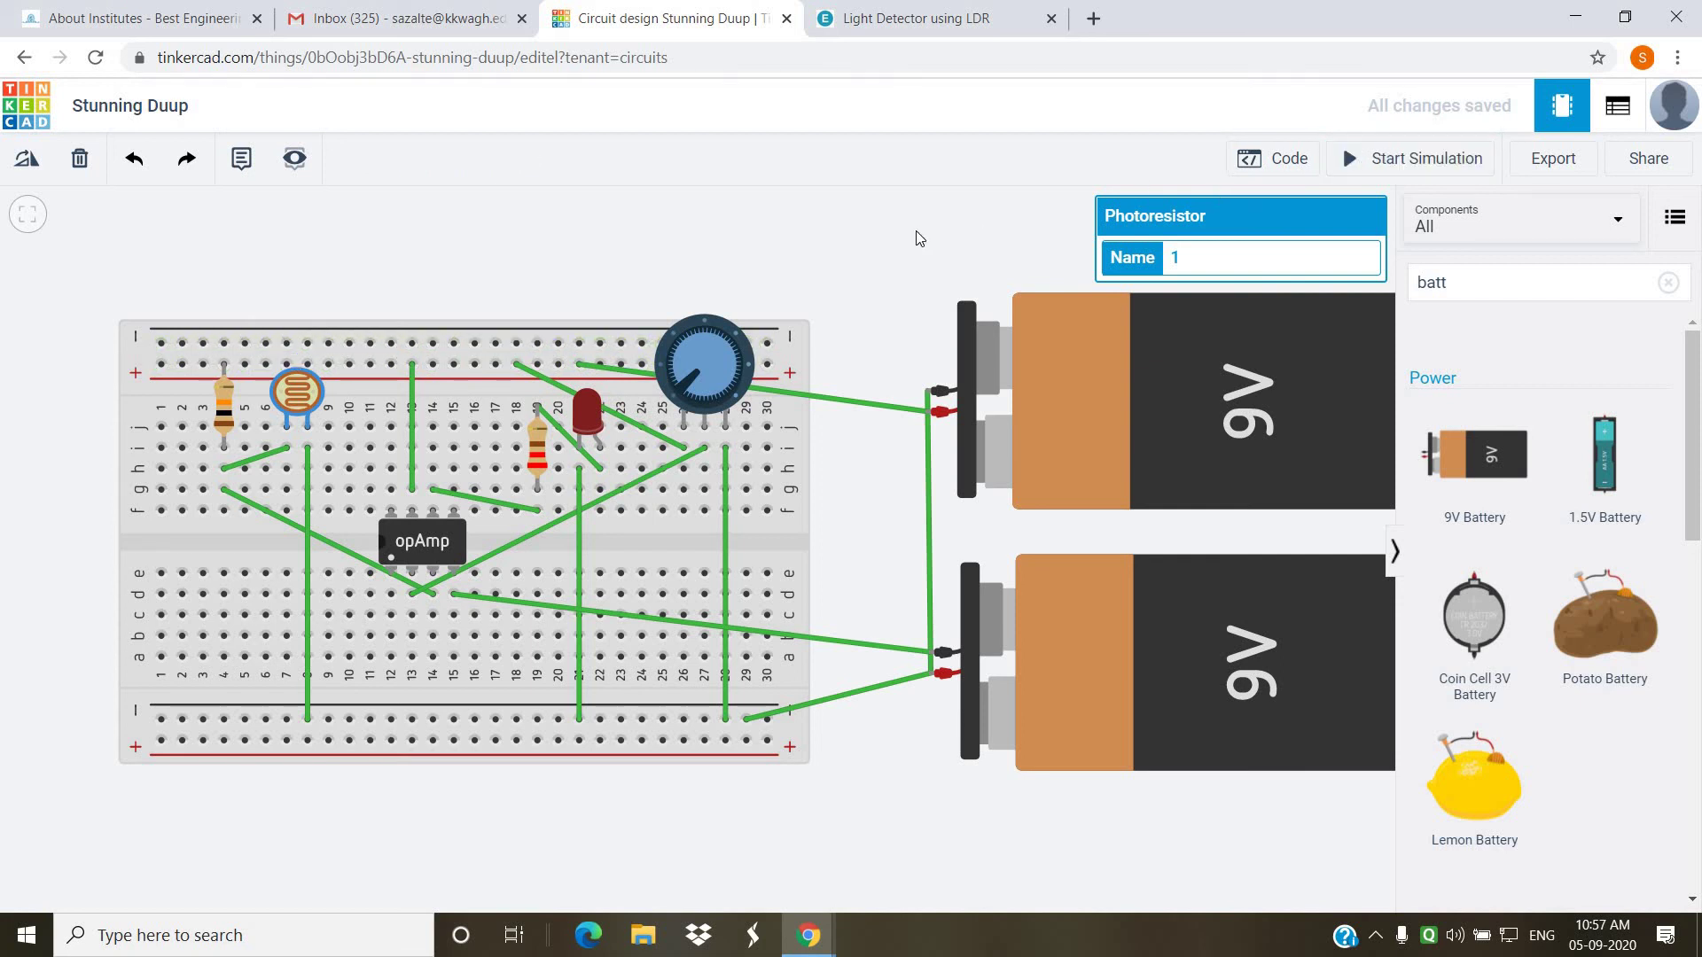
click(1353, 158)
drag(676, 370, 746, 387)
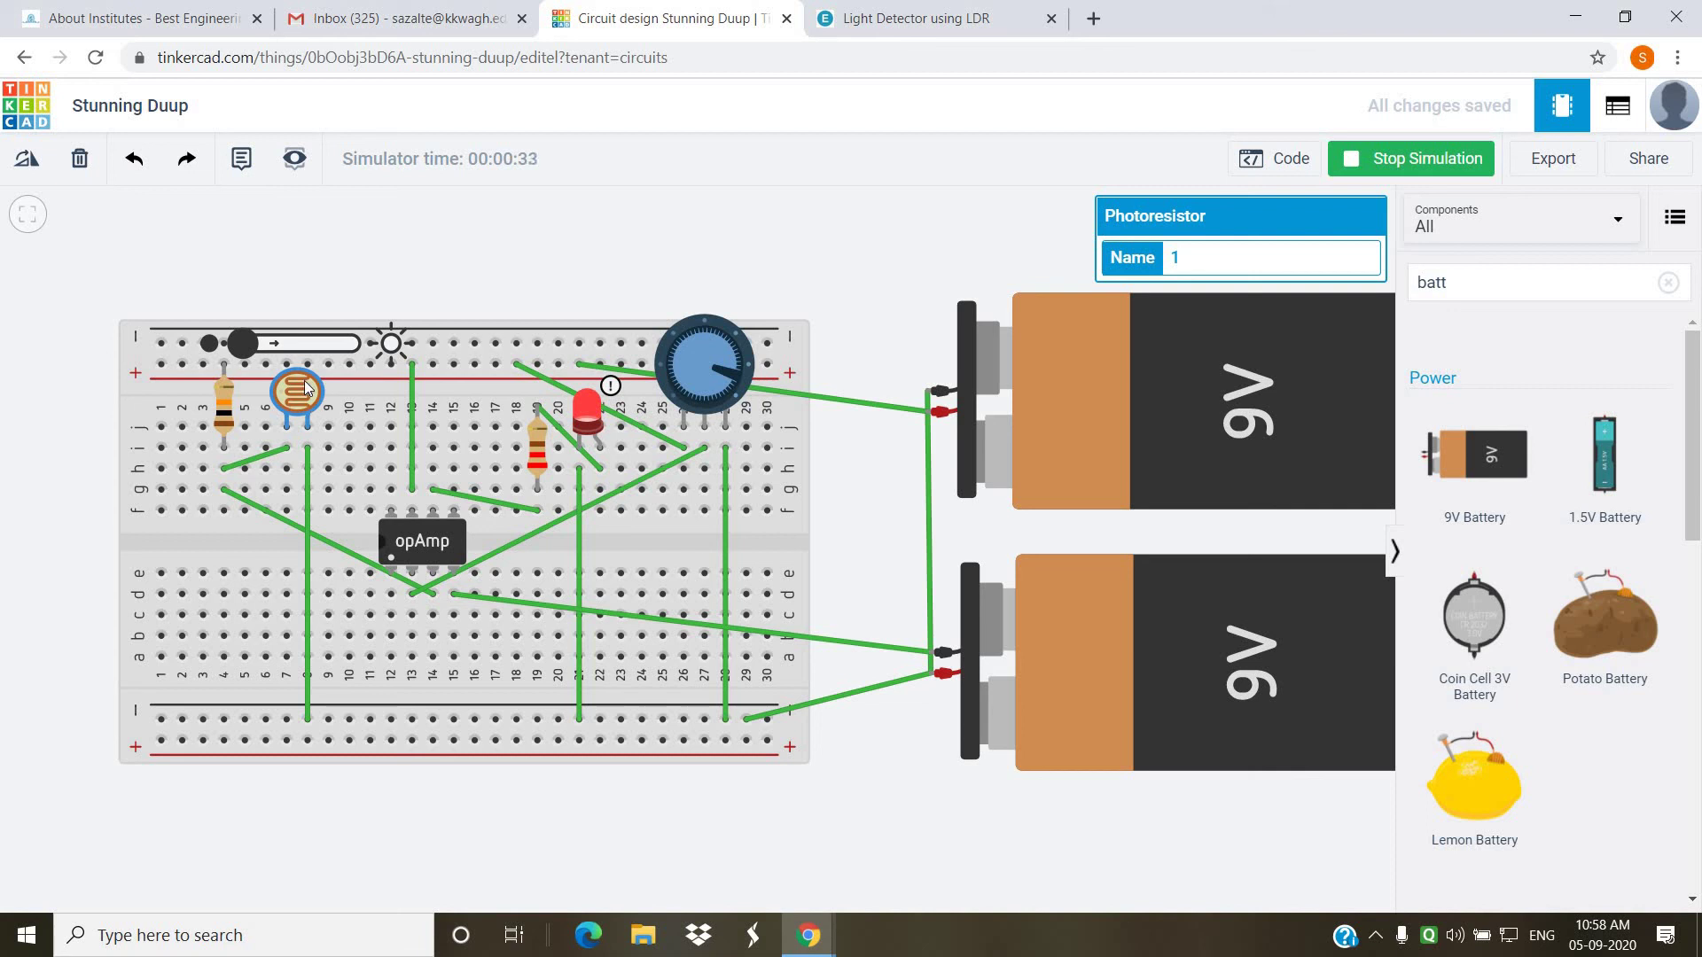
- Test the LED's response by raising the photoresistor's light level from dark to bright, returning it to dark, and raising it to nearly full brightness
mouse_move(600, 443)
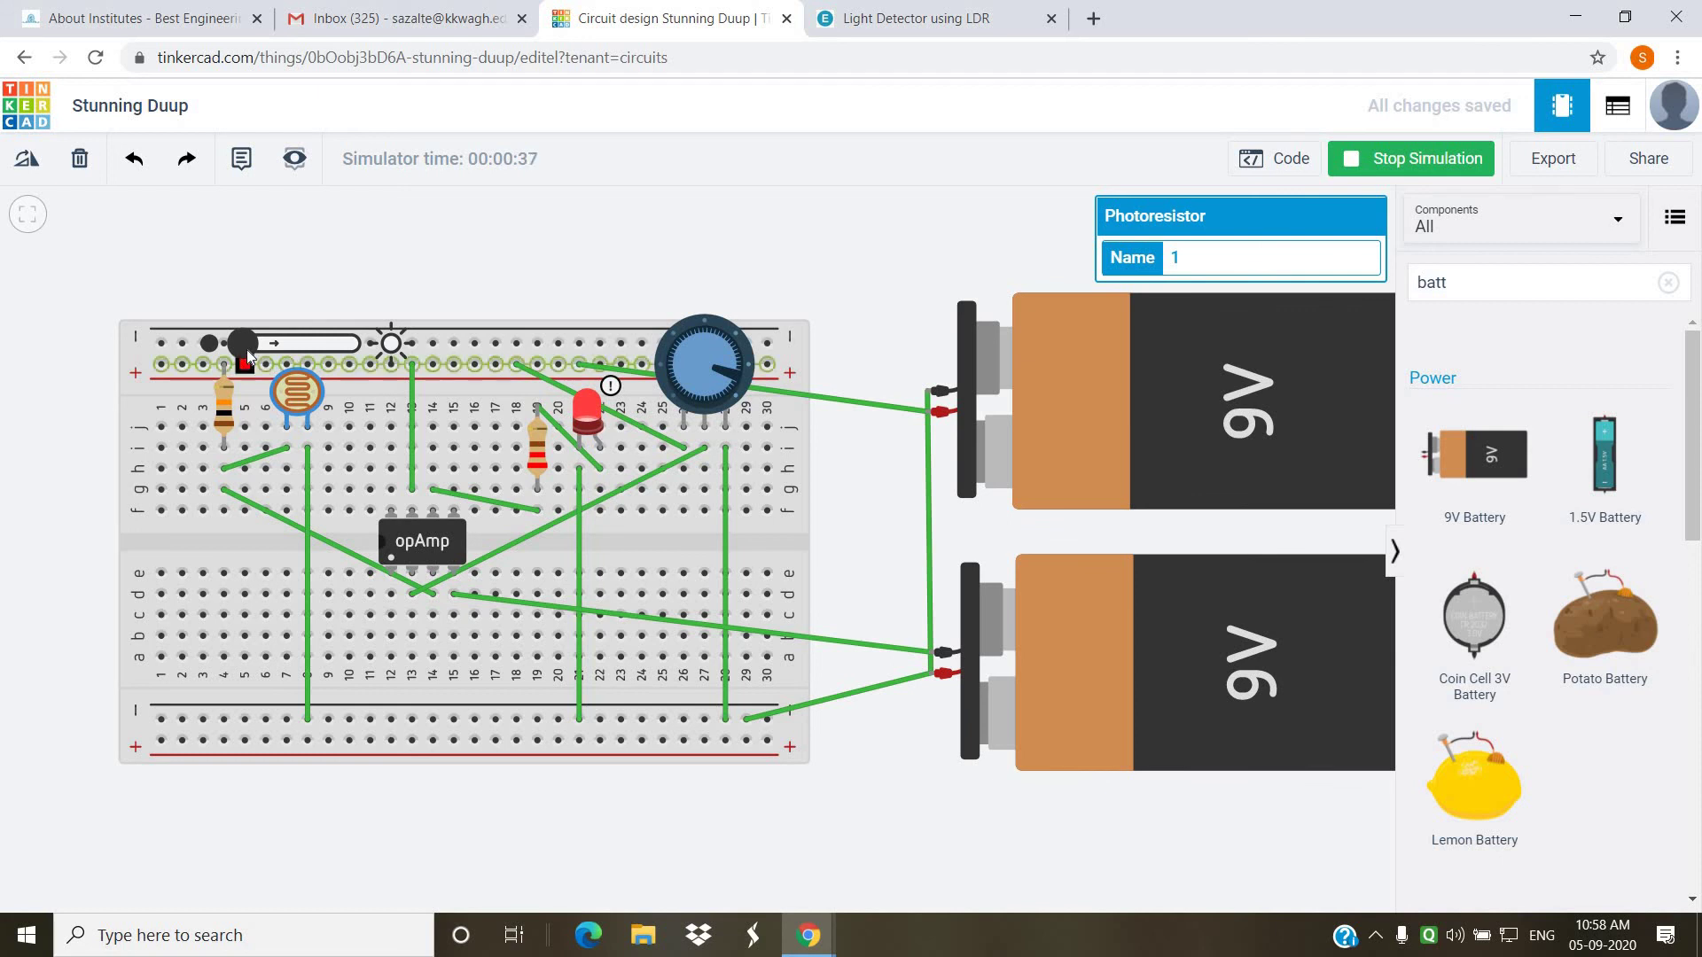
drag(243, 344, 296, 351)
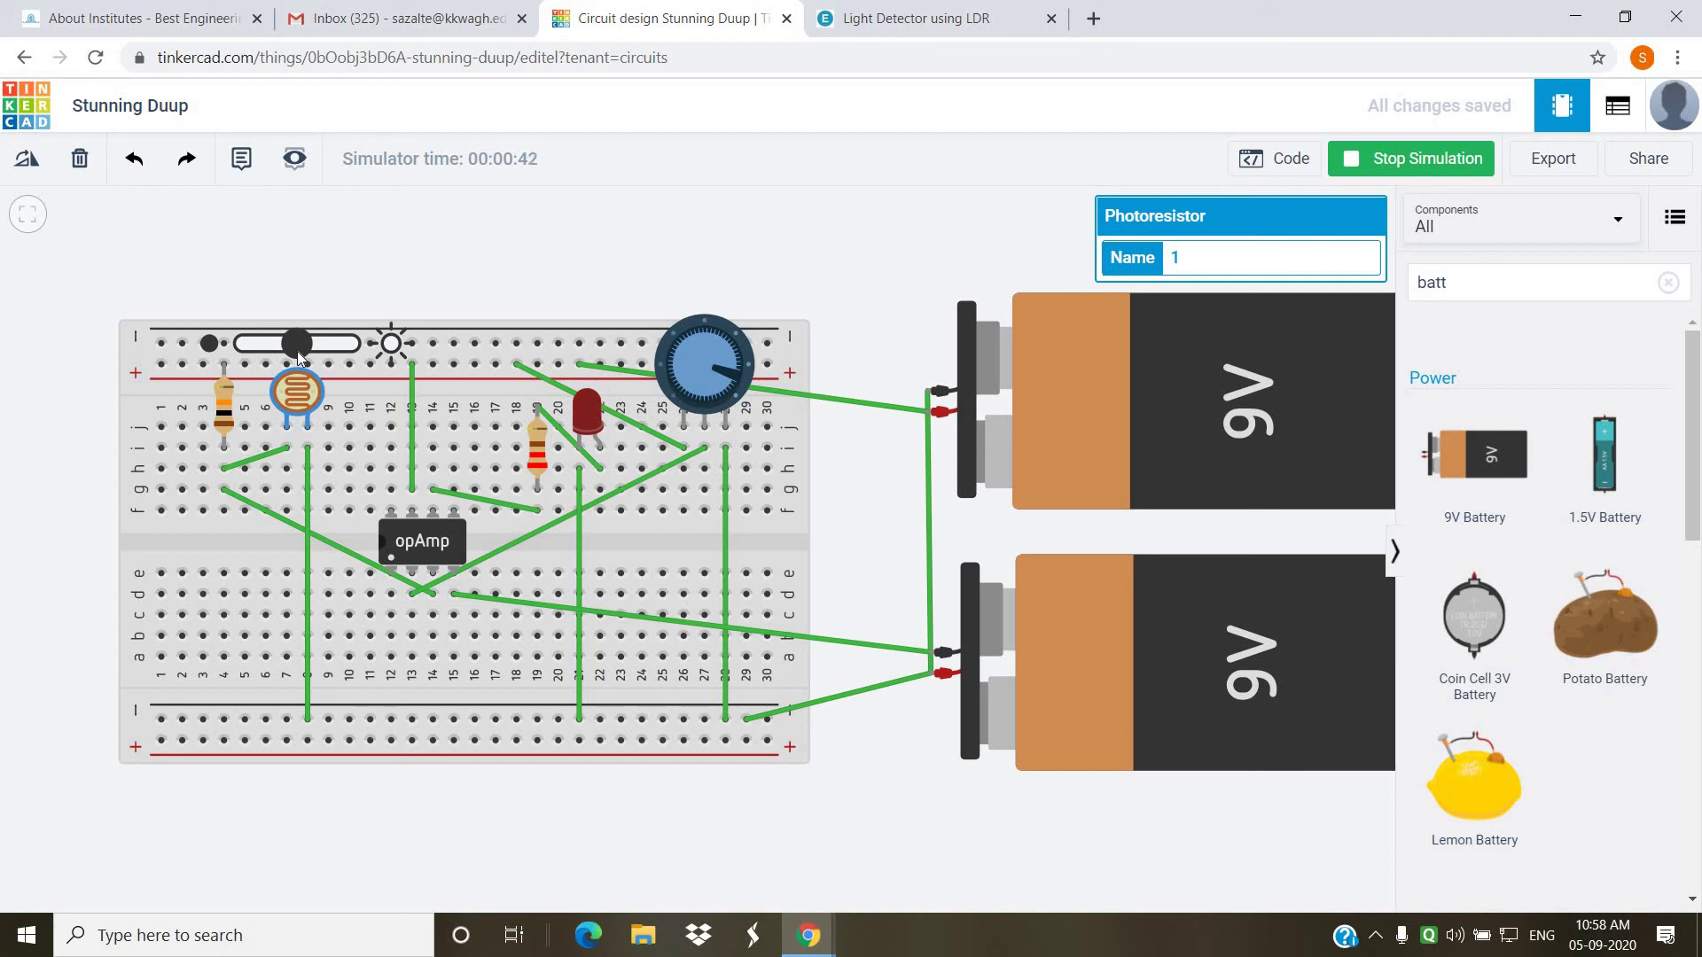
drag(296, 351, 346, 346)
click(242, 348)
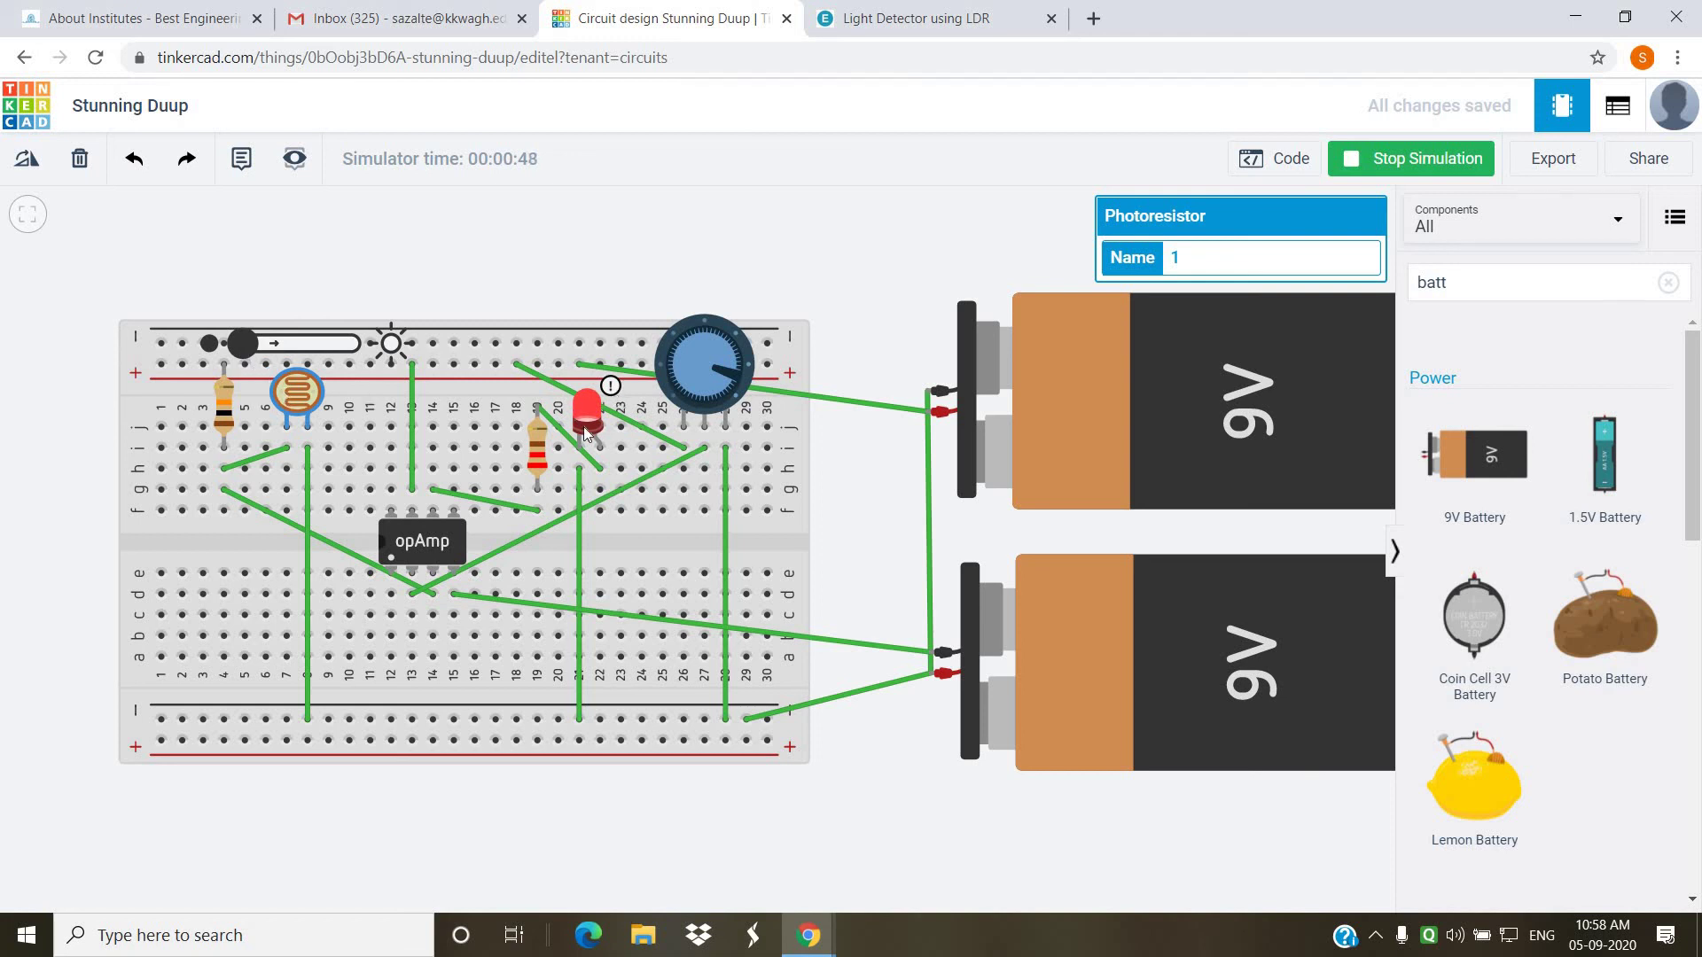
drag(247, 347, 351, 348)
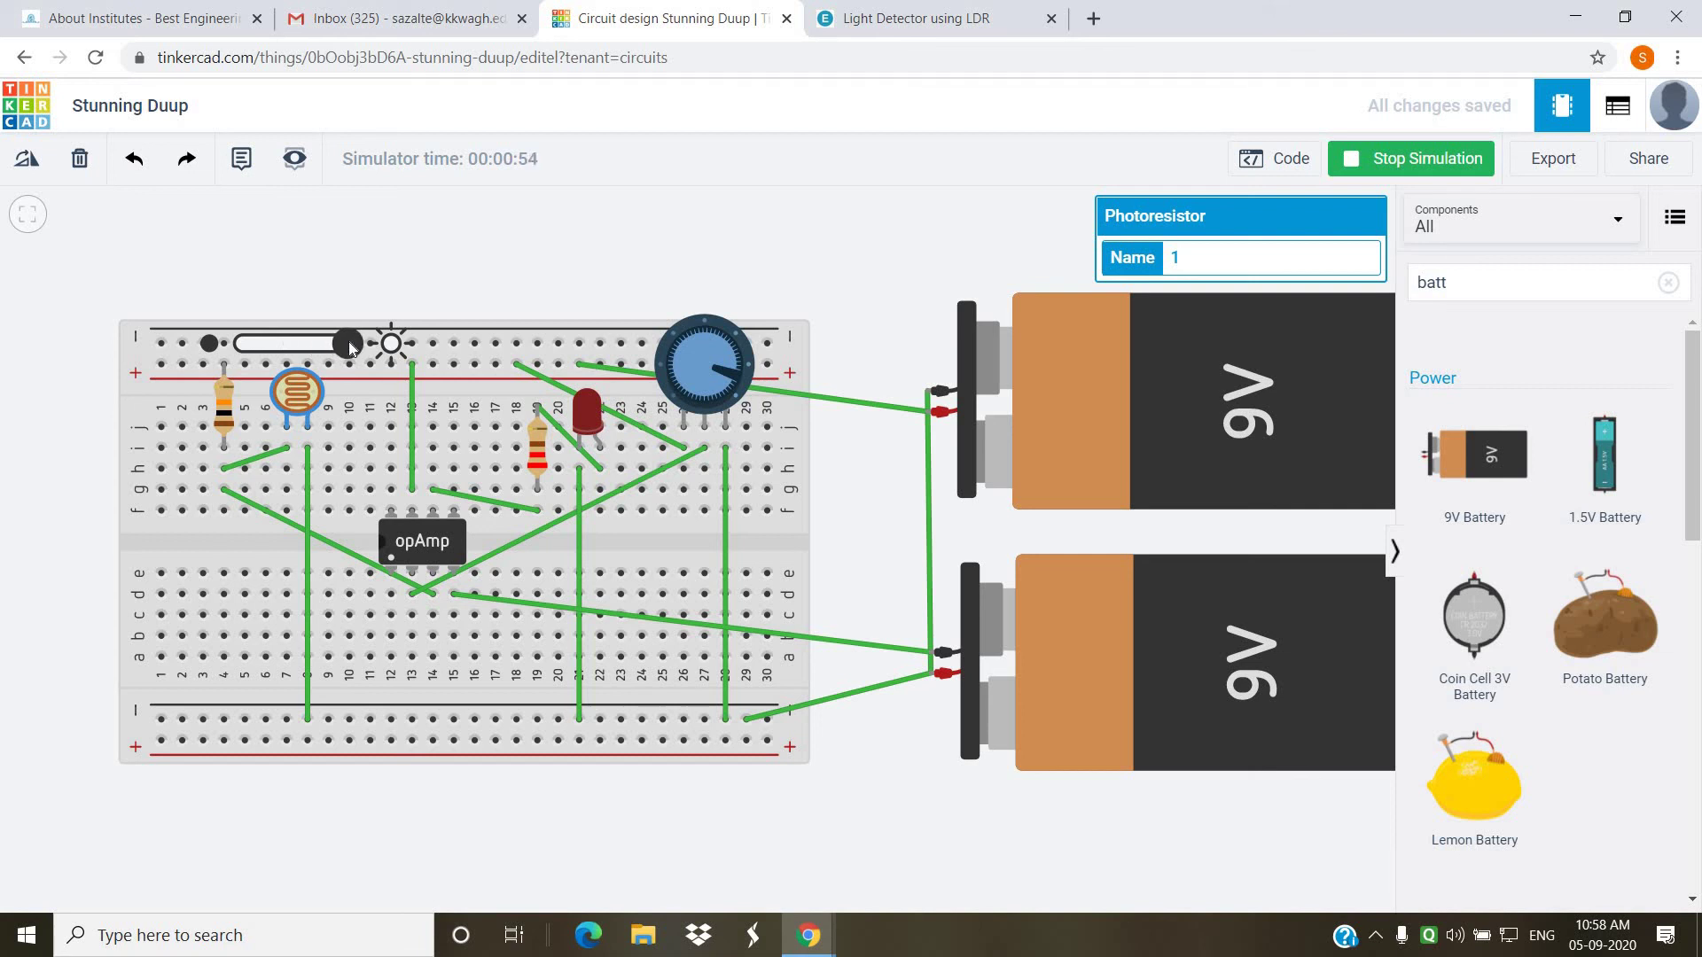